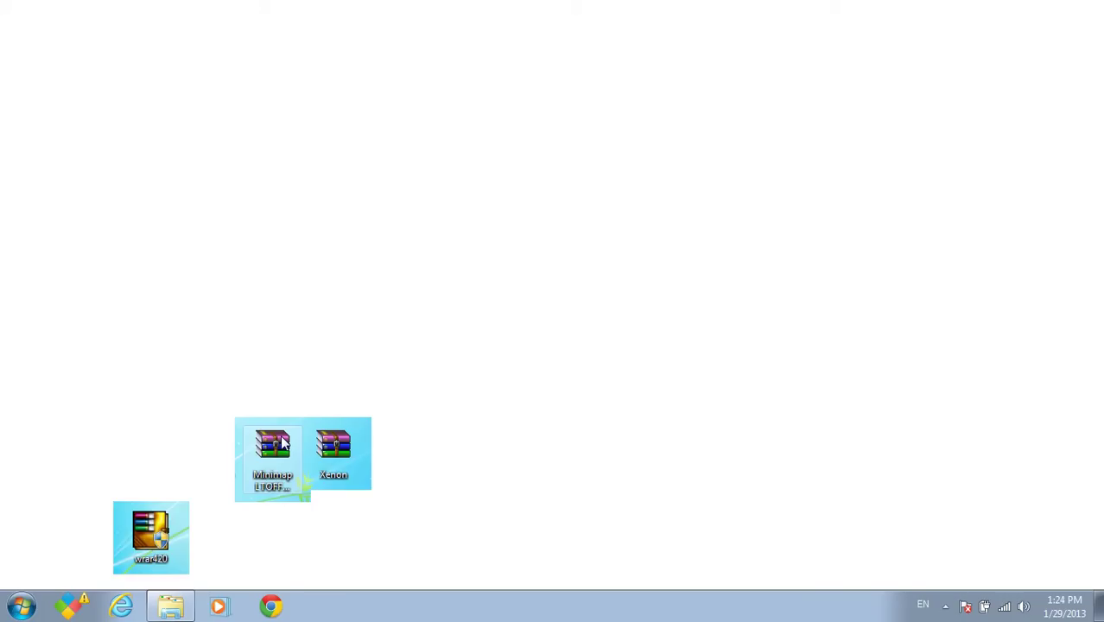
click(947, 606)
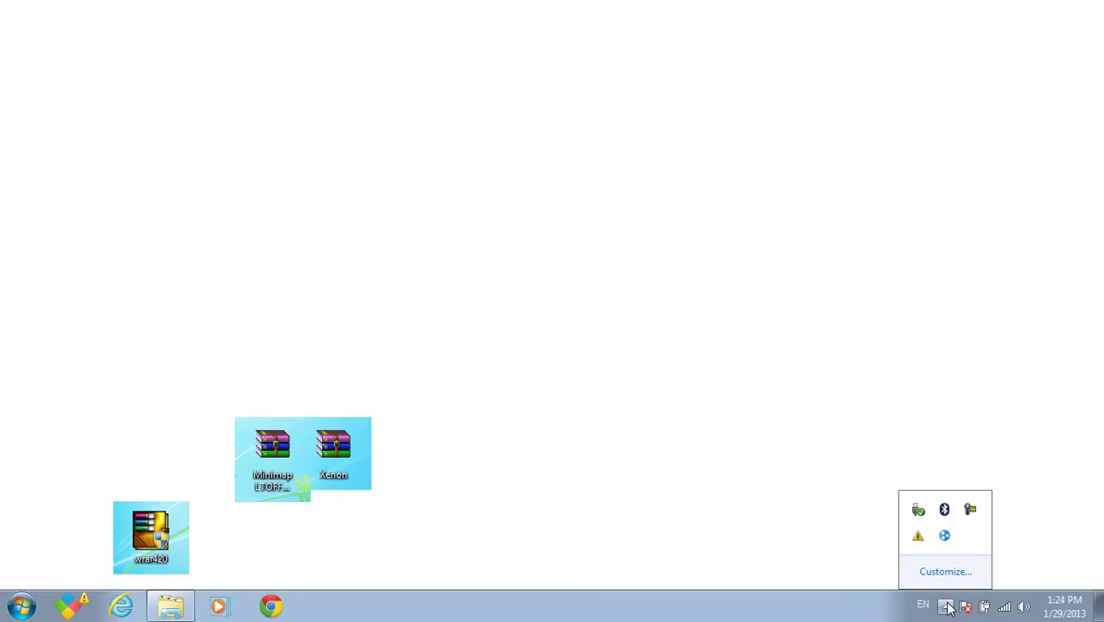
click(948, 608)
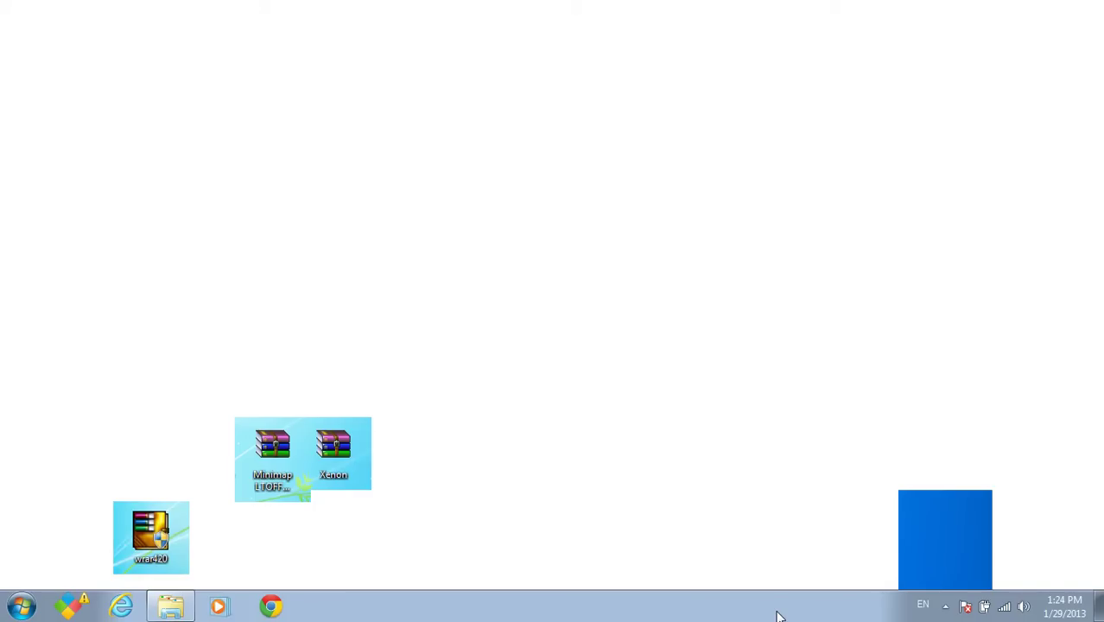
click(946, 605)
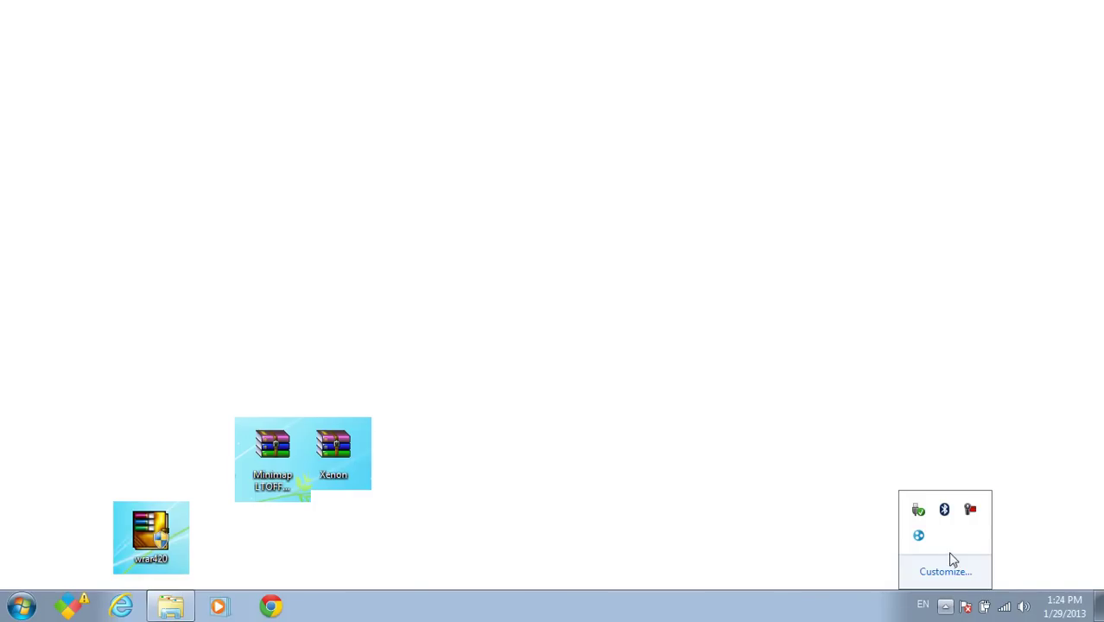
right_click(972, 511)
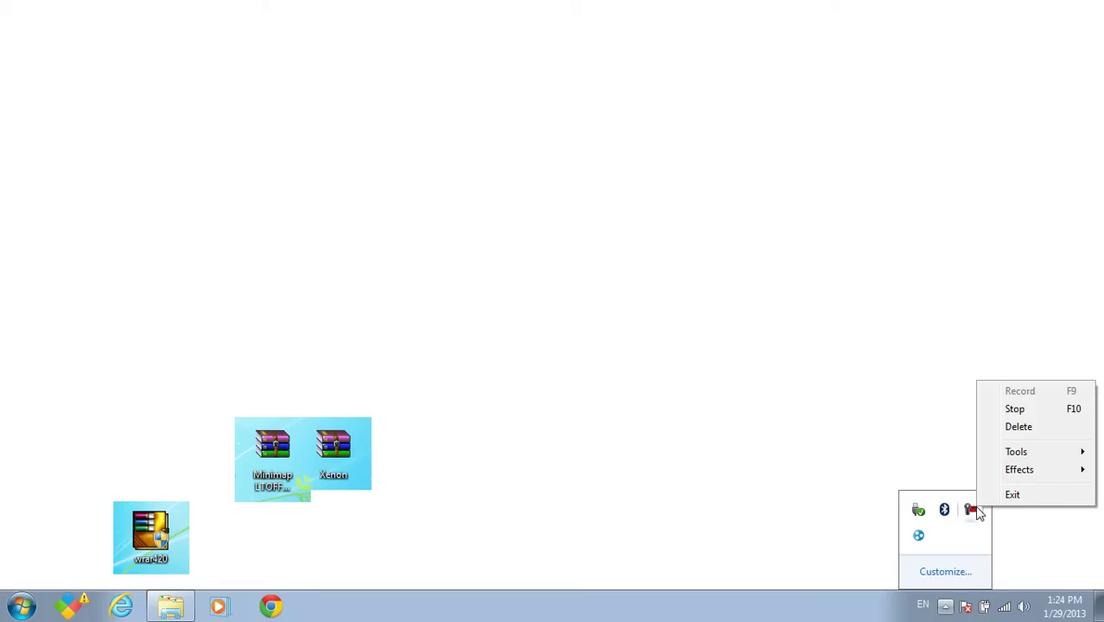
click(973, 512)
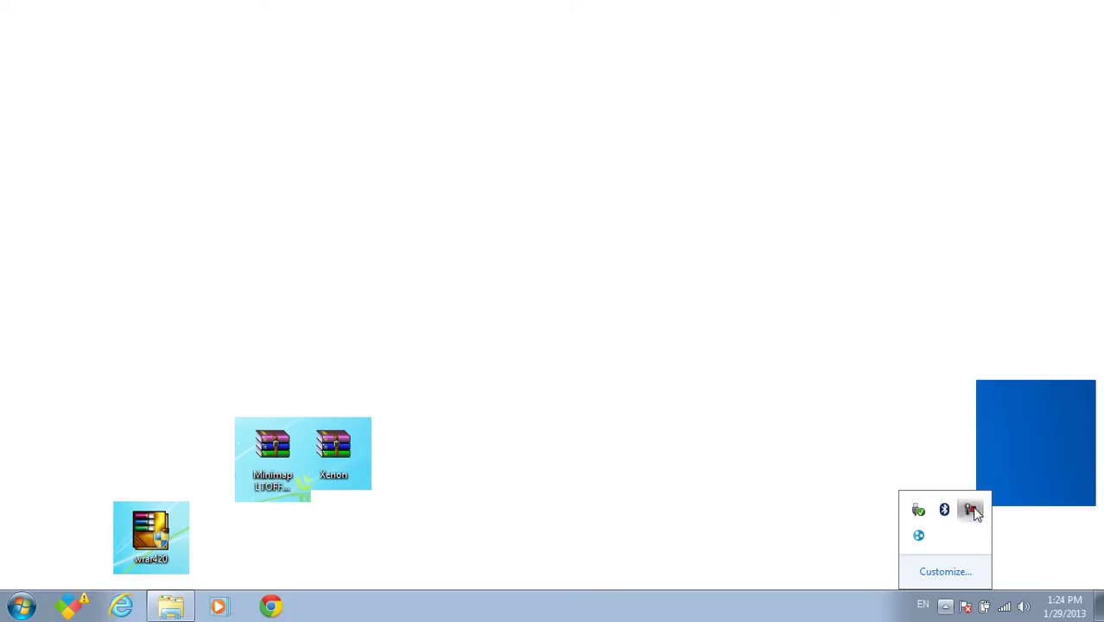
click(983, 522)
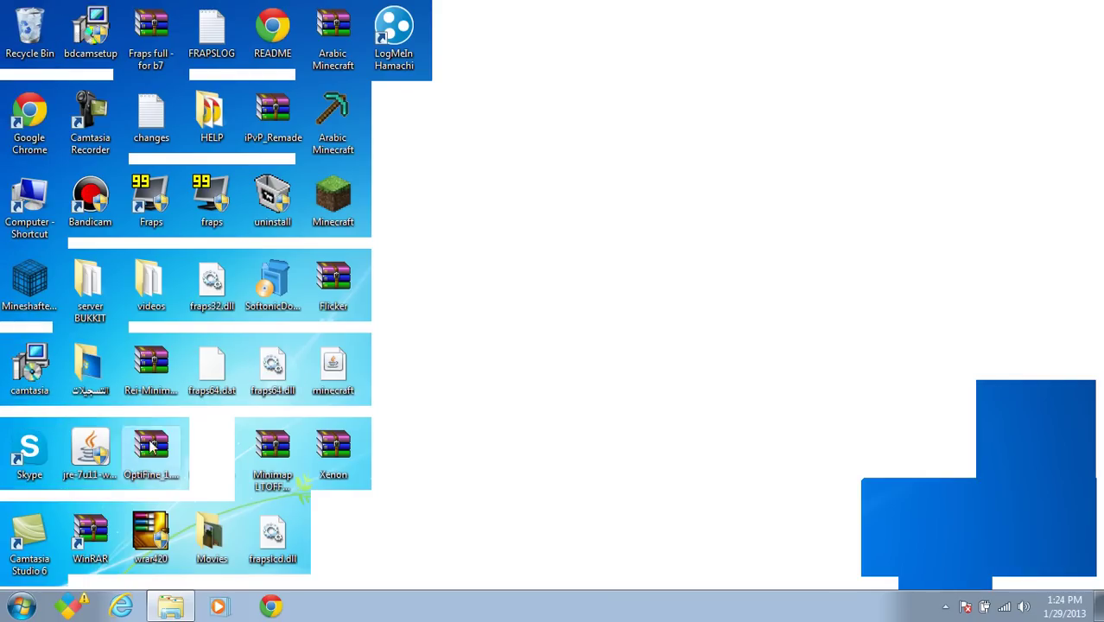
right_click(528, 265)
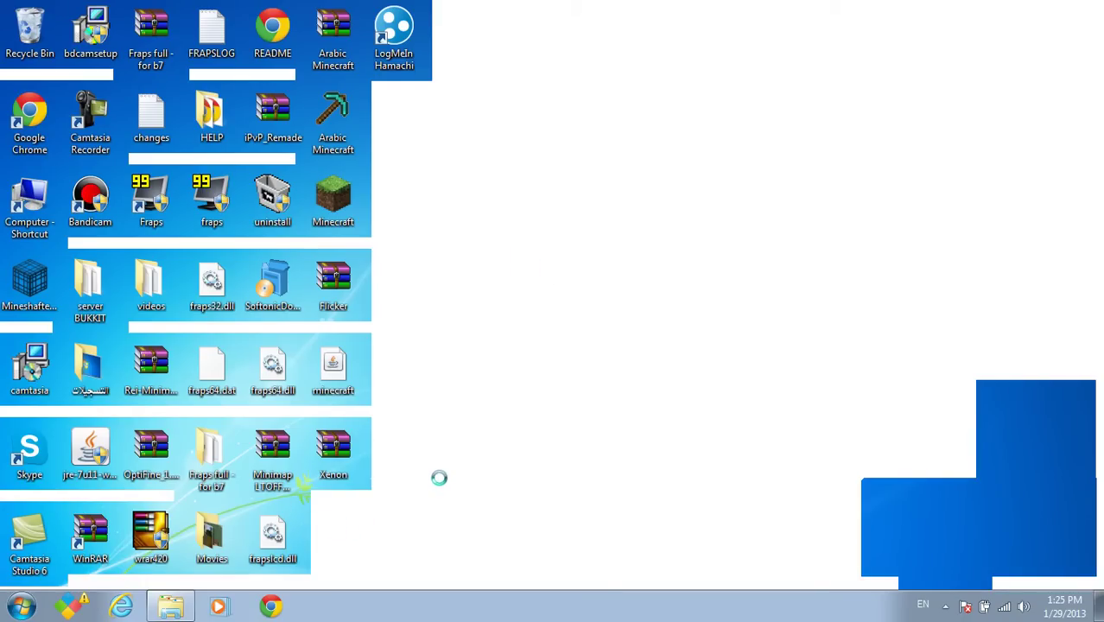
click(401, 437)
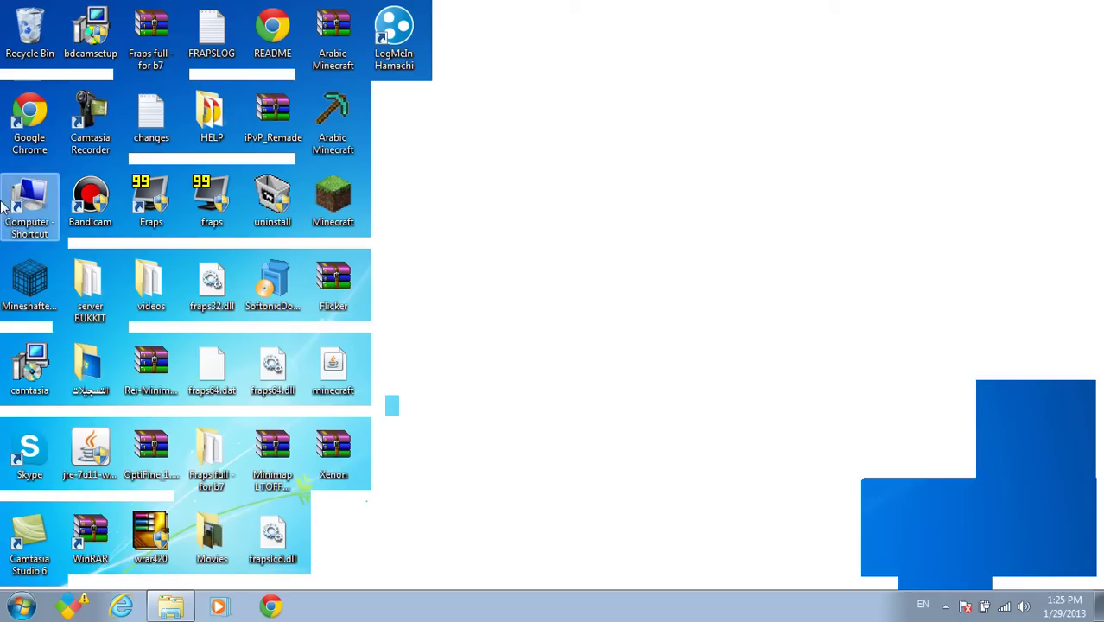
drag(167, 342, 34, 277)
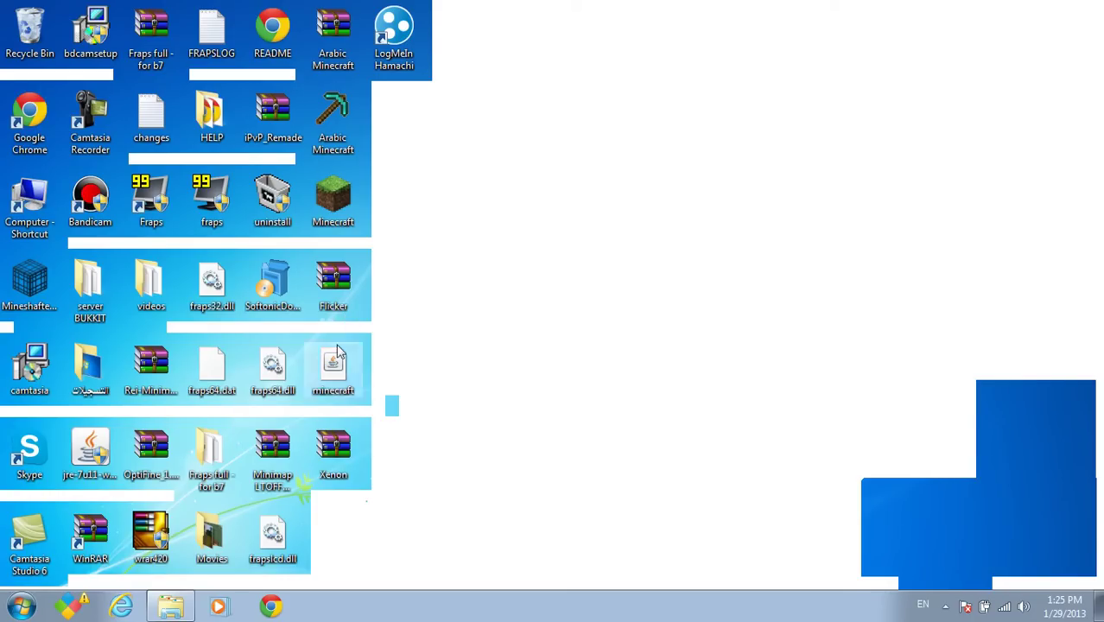
drag(401, 455, 1102, 212)
drag(1102, 2, 1096, 37)
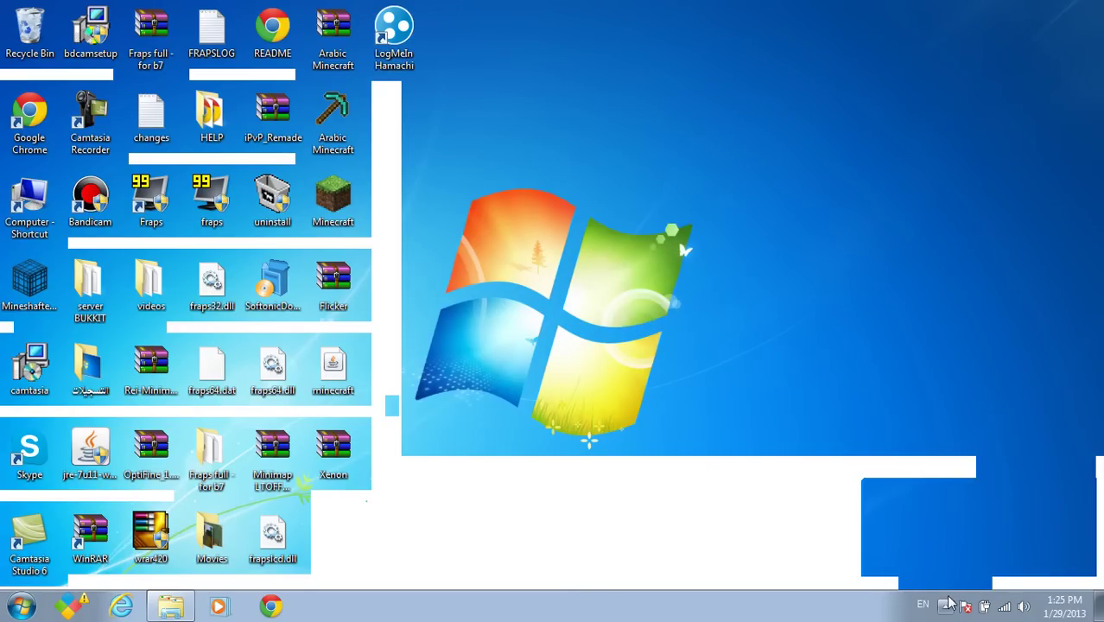
click(948, 603)
click(948, 604)
drag(1103, 519, 375, 92)
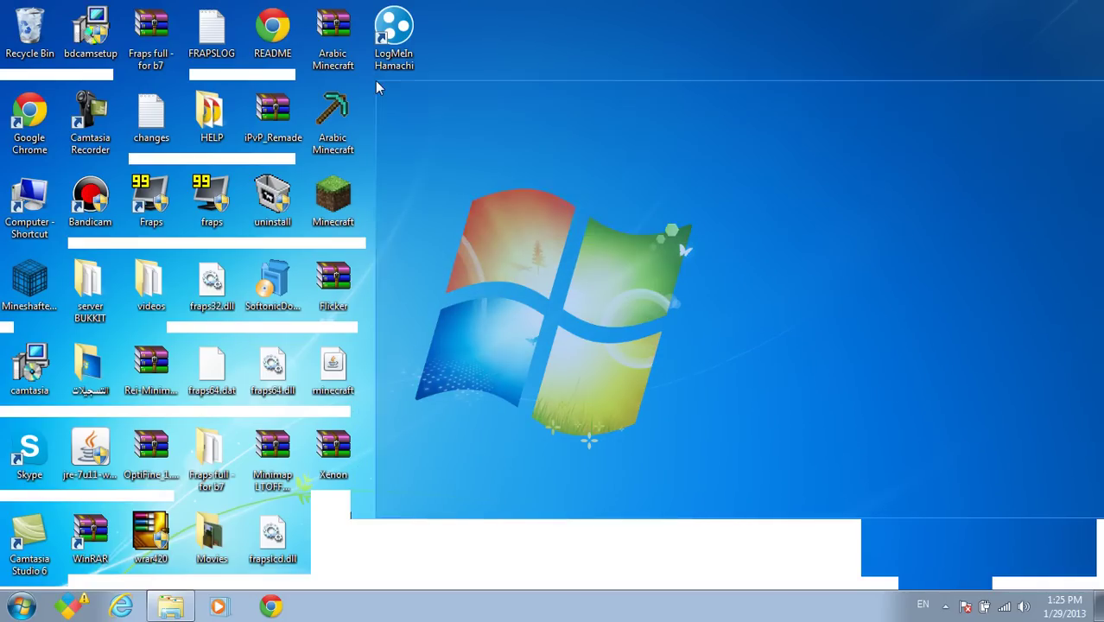
drag(1101, 421, 1077, 201)
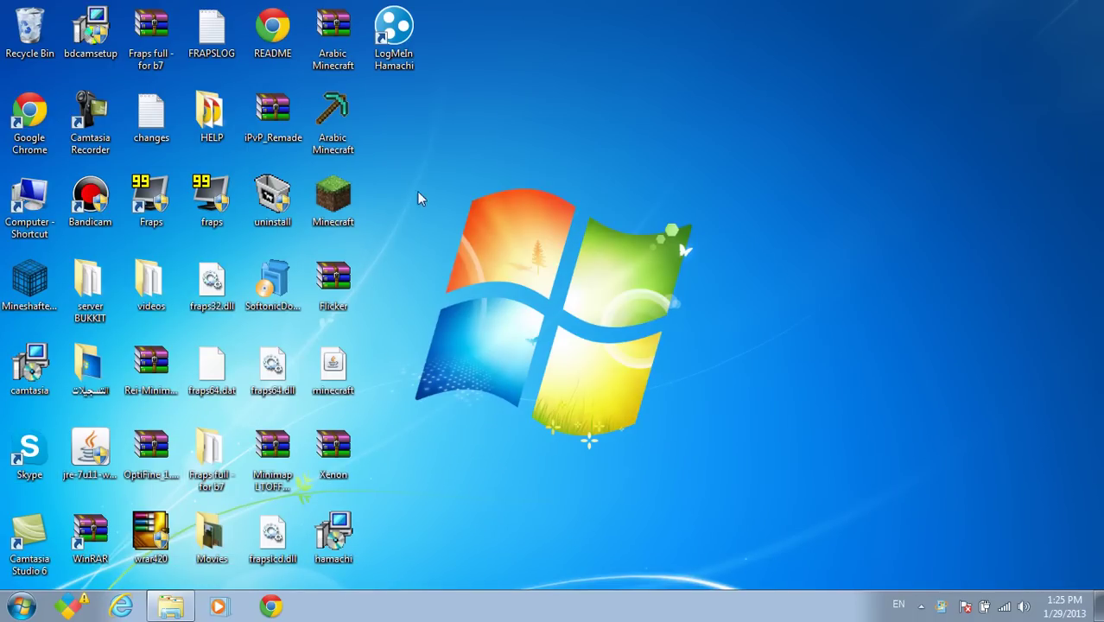
drag(789, 128, 683, 605)
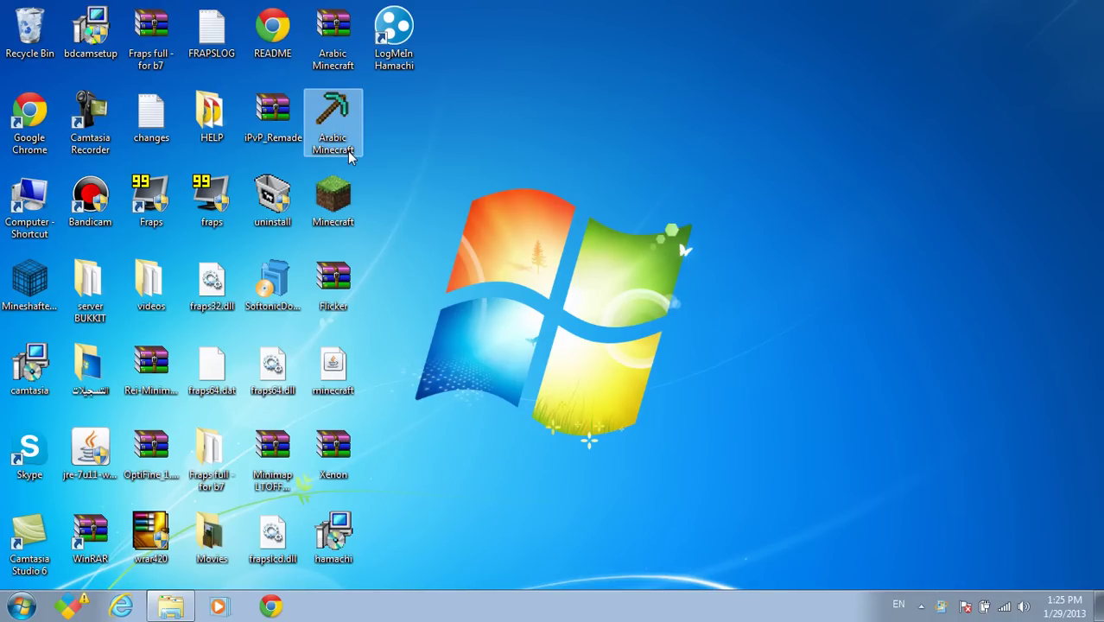
click(20, 607)
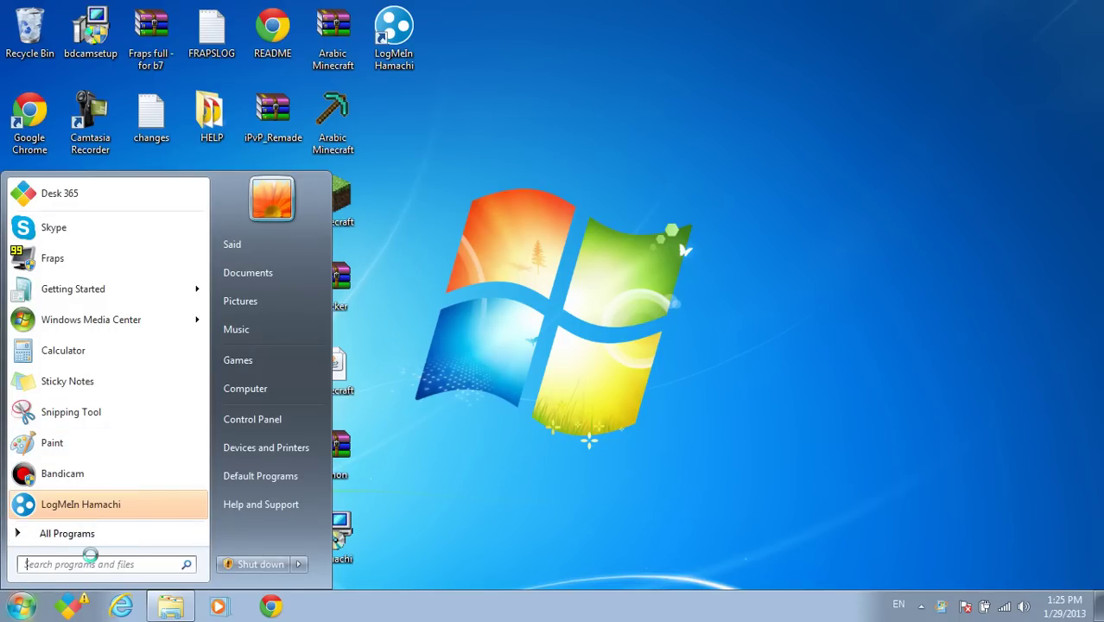
text(ca)
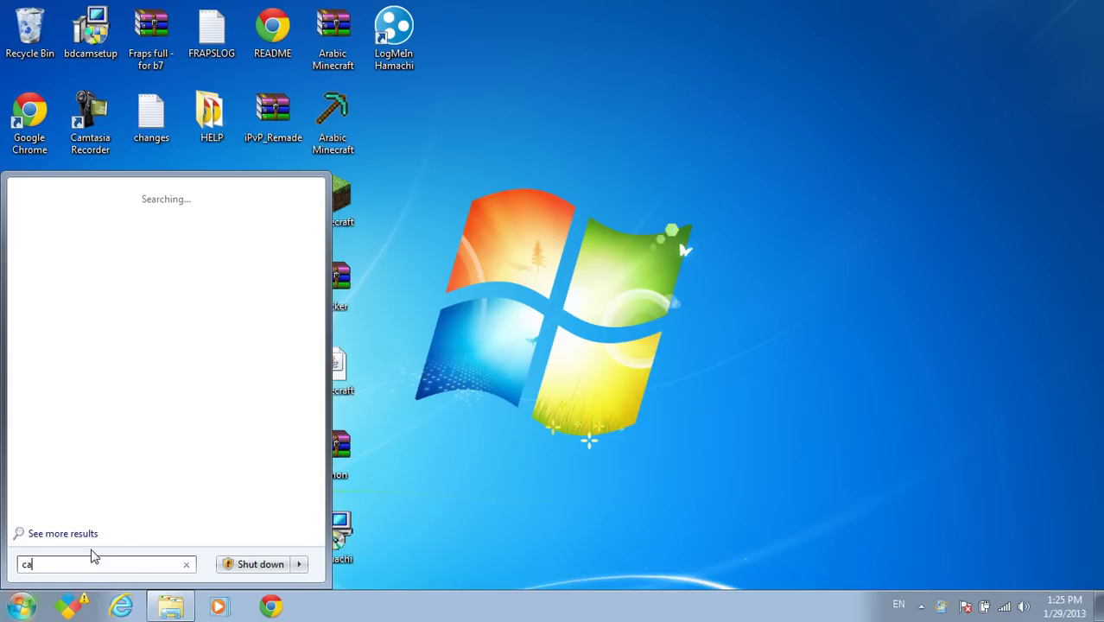
key(BackSpace)
key(BackSpace)
click(511, 270)
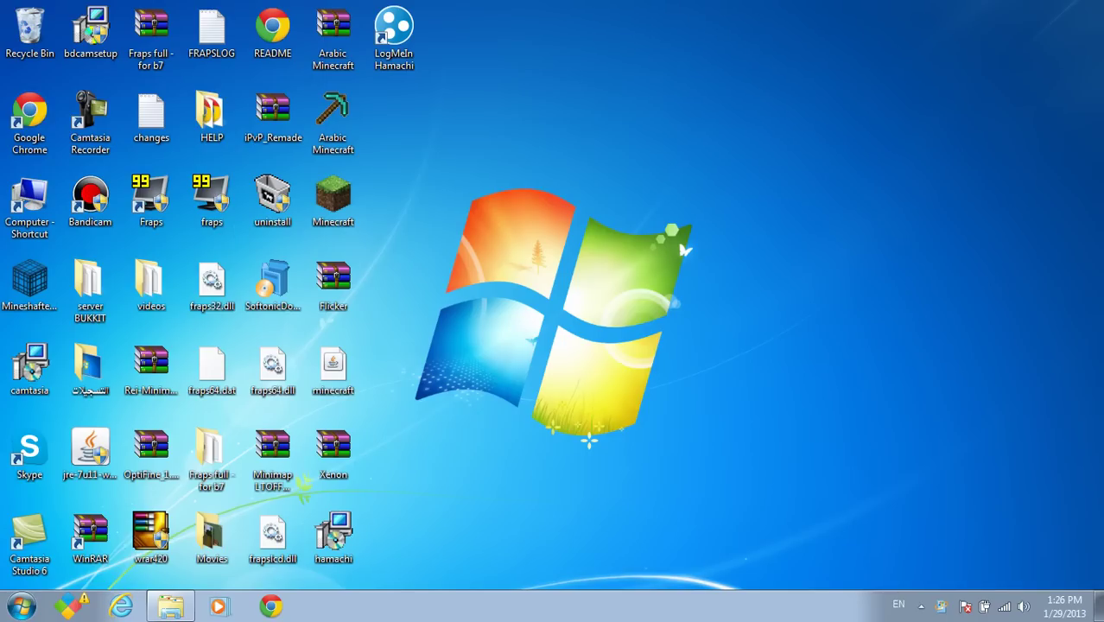
click(15, 202)
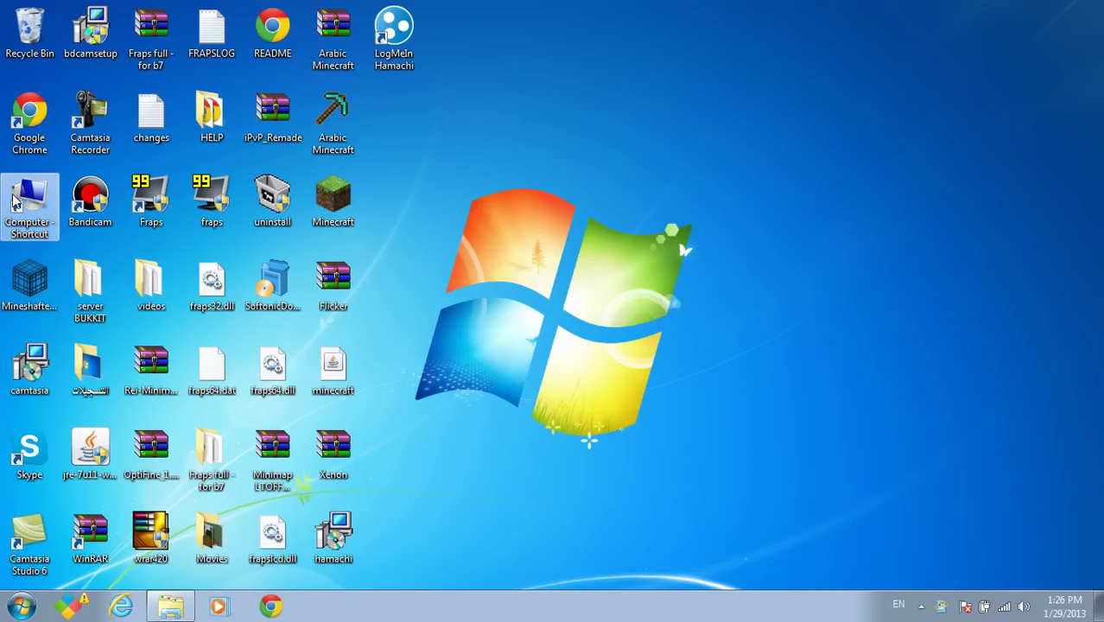
double_click(15, 201)
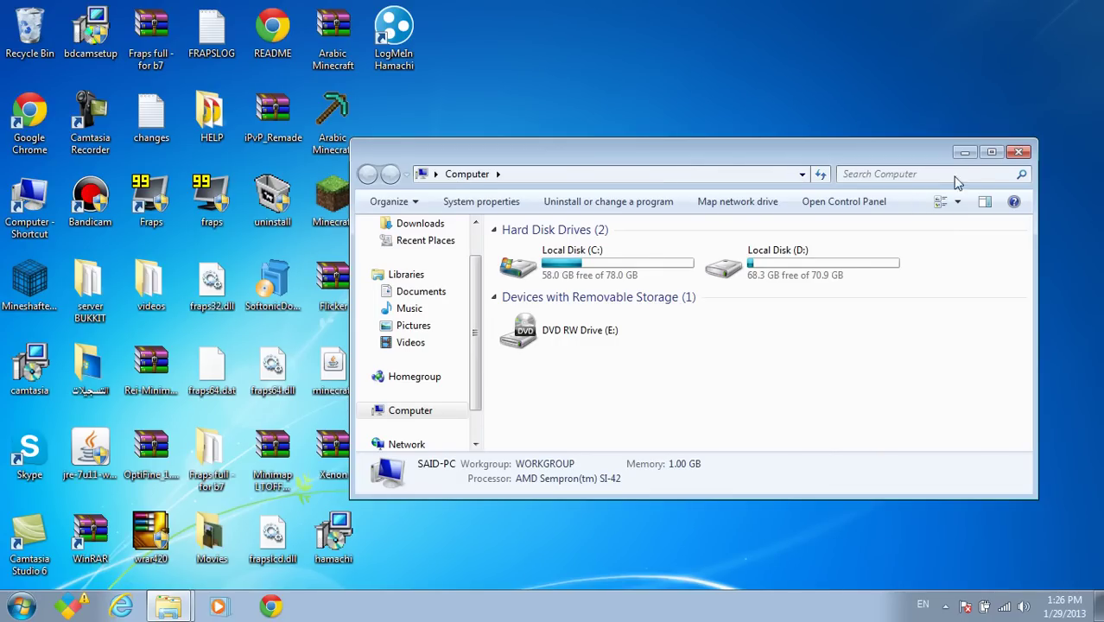
click(1017, 154)
drag(944, 120, 699, 349)
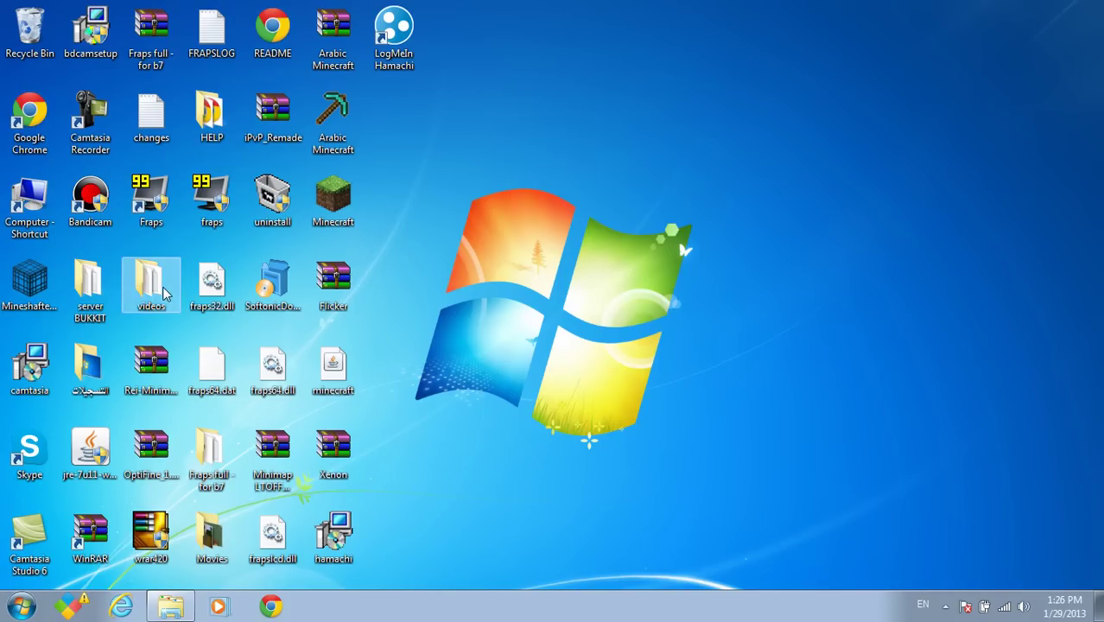
- Go from the open Explorer window to Downloads and open the Full subfolder of the extracted Dxtory 2.0.104 folder
click(166, 607)
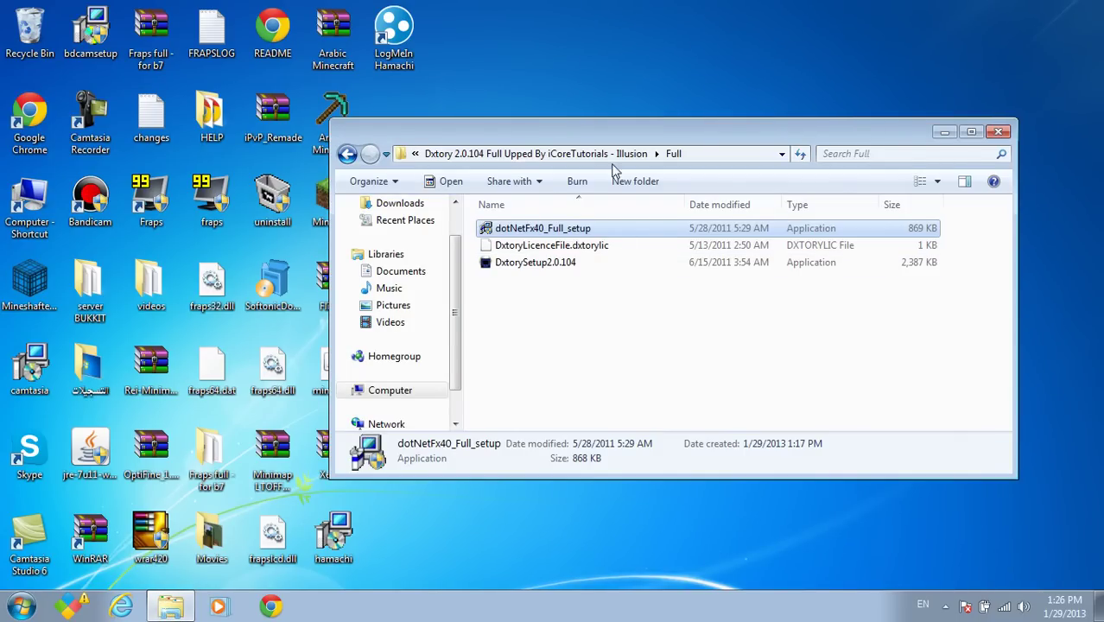
click(441, 154)
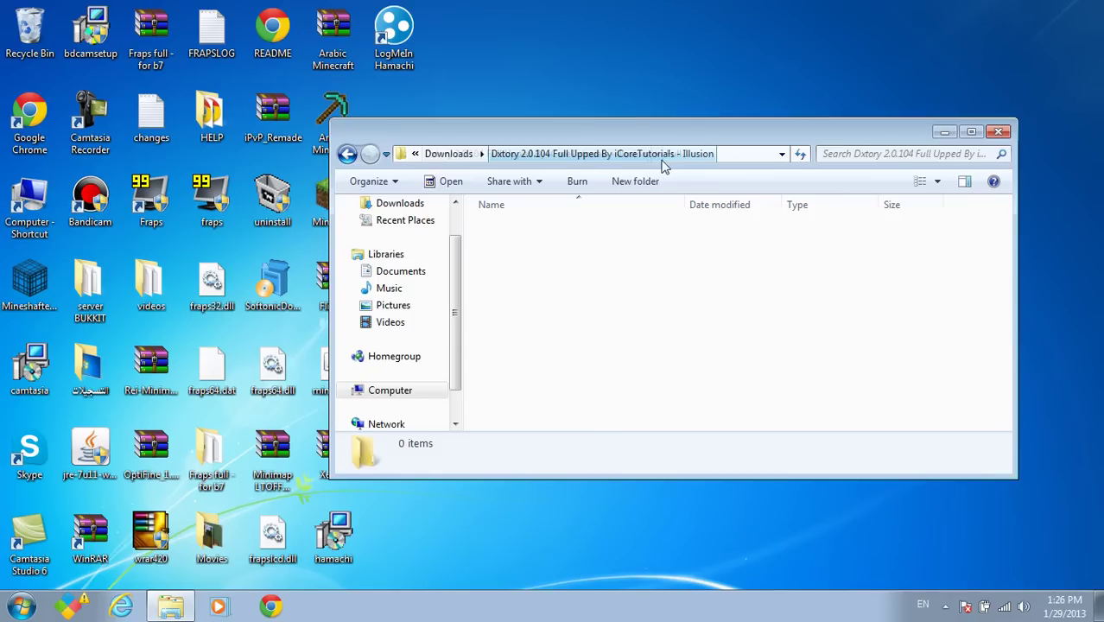
click(455, 154)
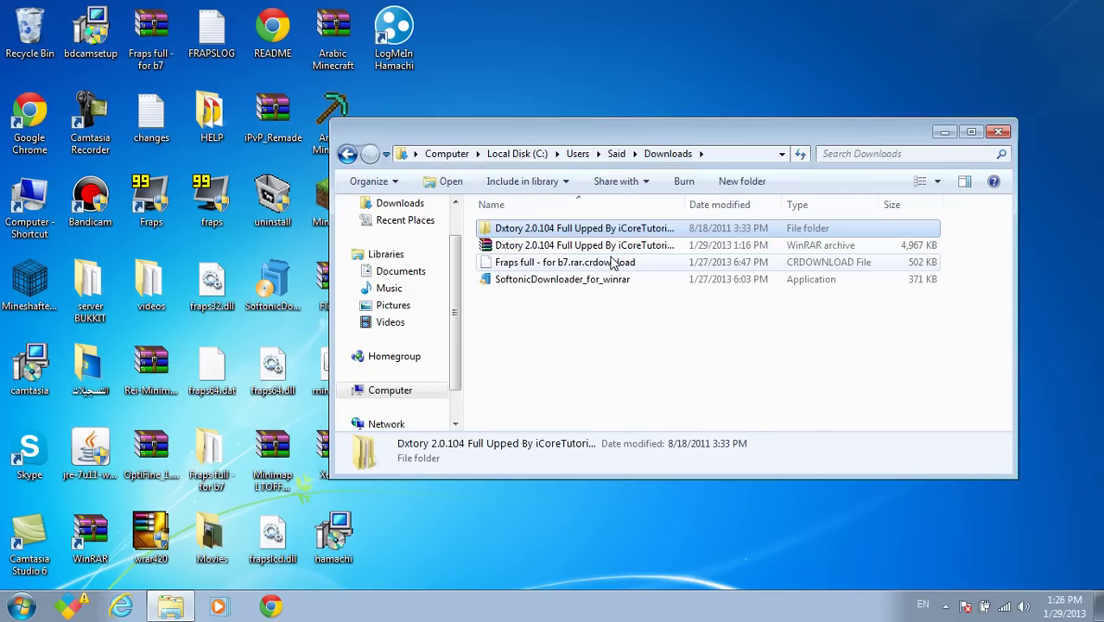
click(550, 246)
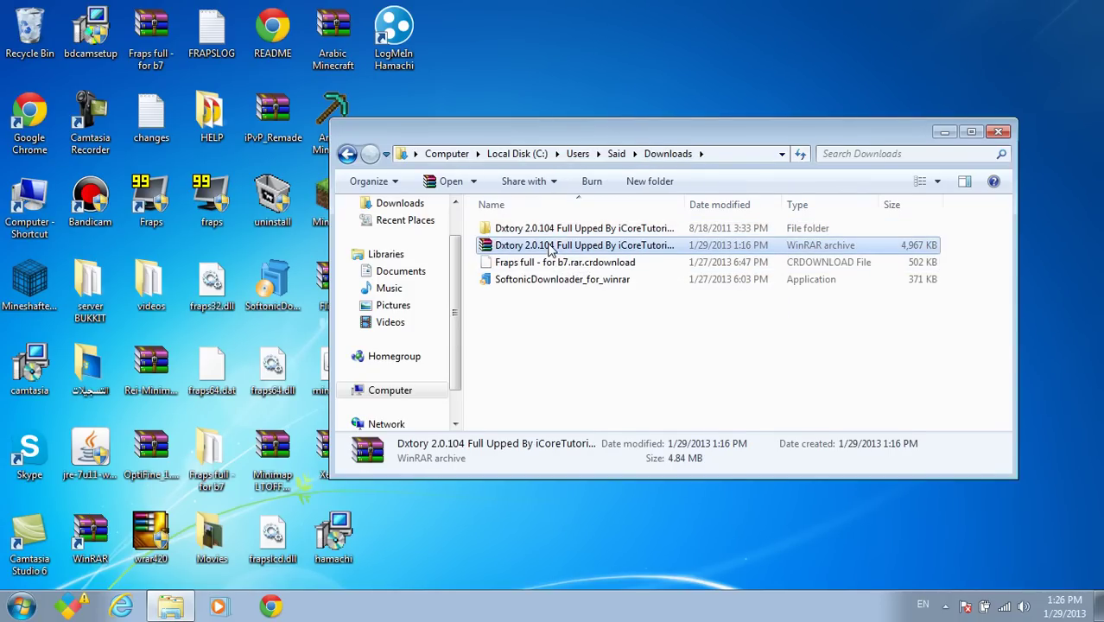
click(557, 230)
double_click(558, 230)
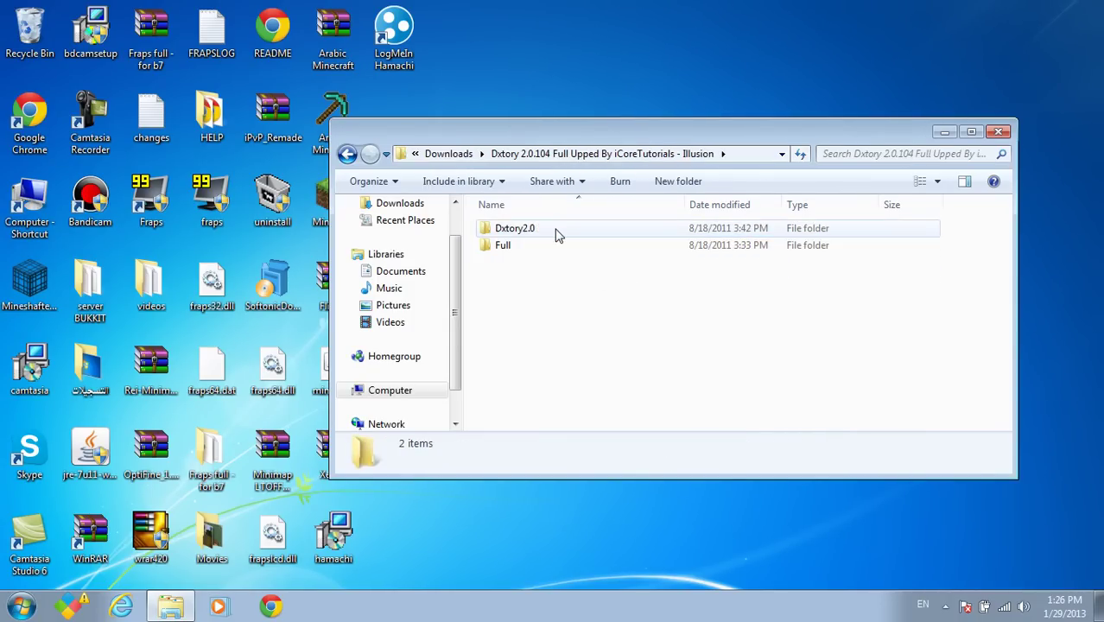
double_click(534, 247)
- Launch the DxtorySetup2.0.104 installer from the Full folder
click(528, 235)
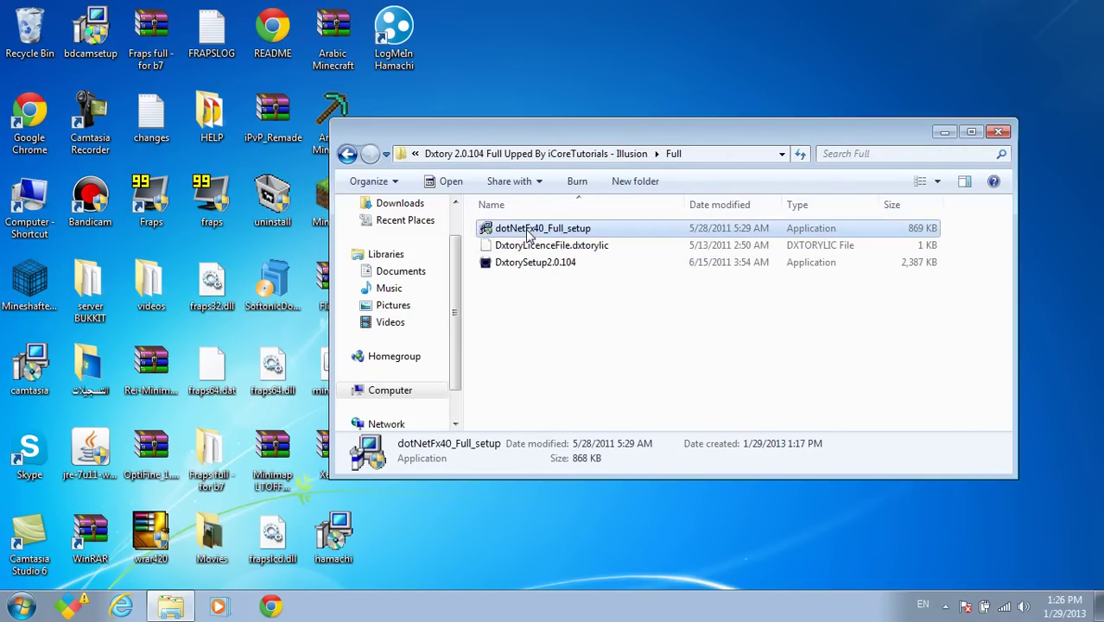
click(531, 265)
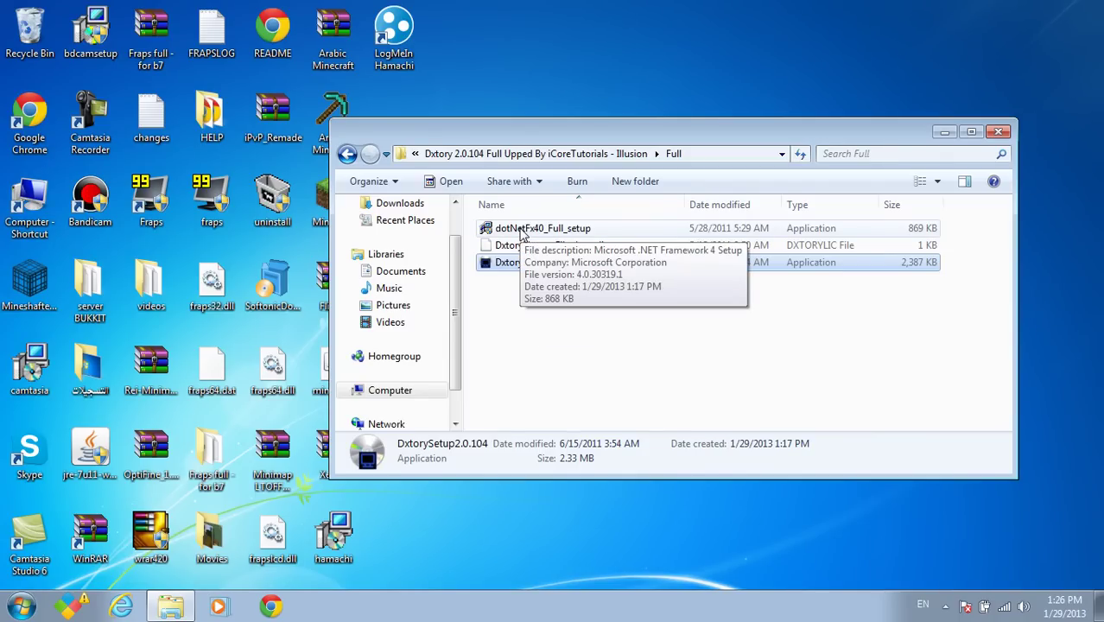
click(517, 232)
click(509, 266)
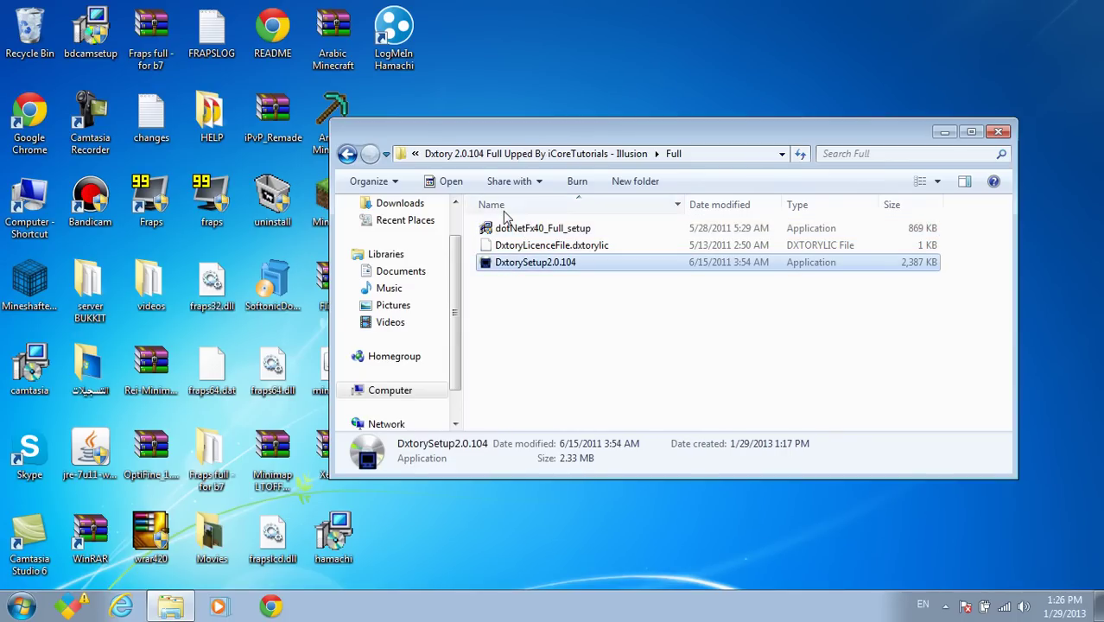
click(492, 229)
click(500, 268)
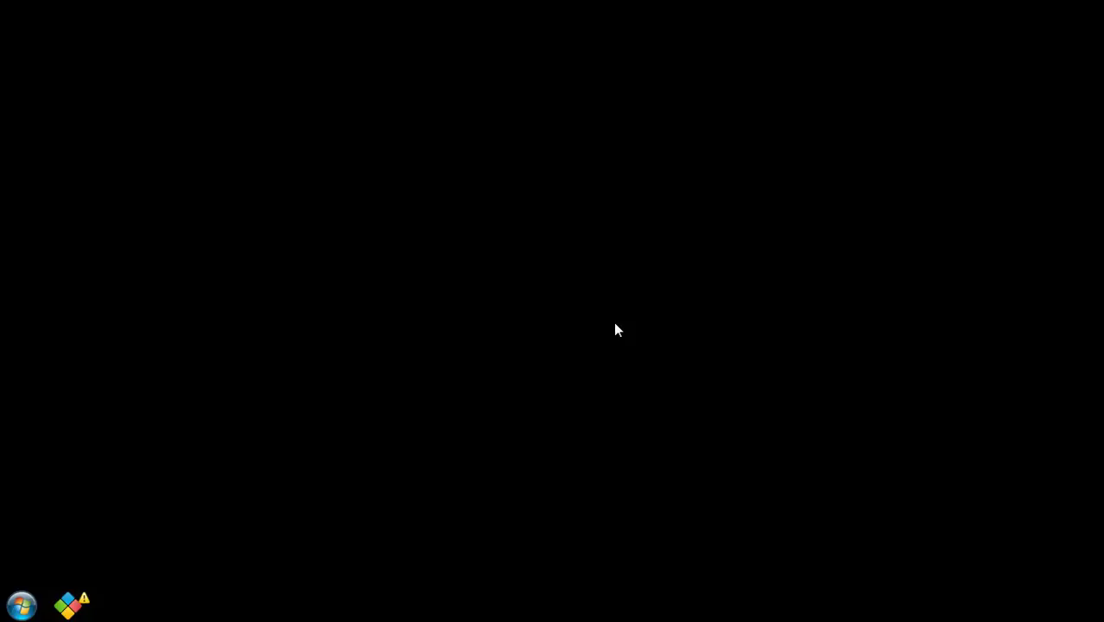
click(616, 327)
- Choose English as the setup language and proceed to the Dxtory Setup Wizard
click(596, 309)
click(547, 333)
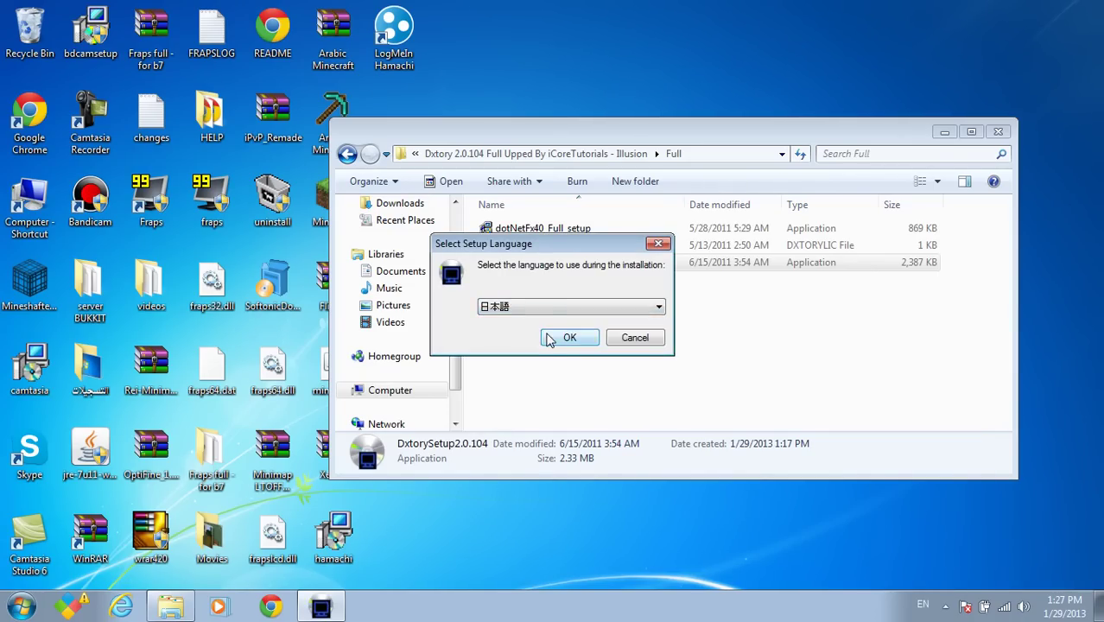
click(546, 309)
click(518, 321)
click(557, 340)
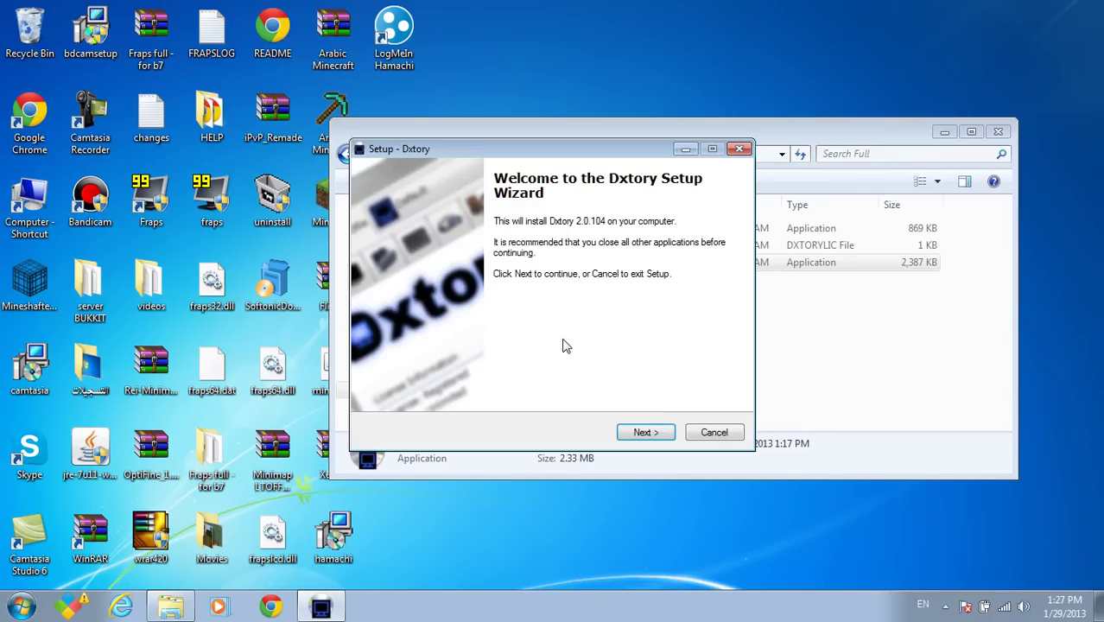
- Continue past the welcome page, accept the license agreement and proceed to the destination location
click(647, 435)
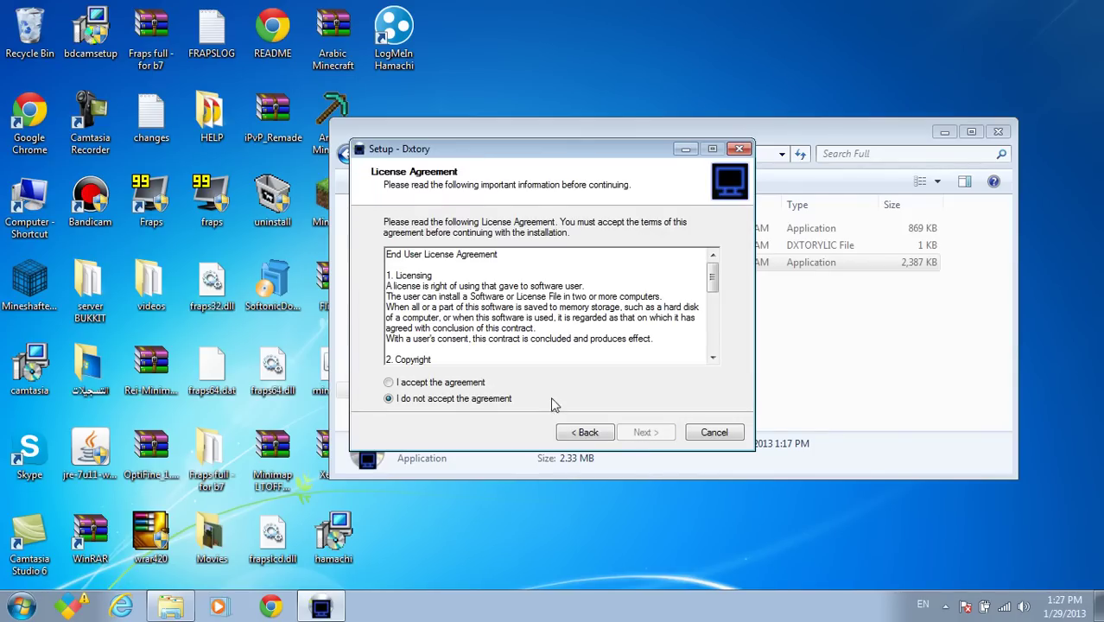
click(423, 384)
click(644, 432)
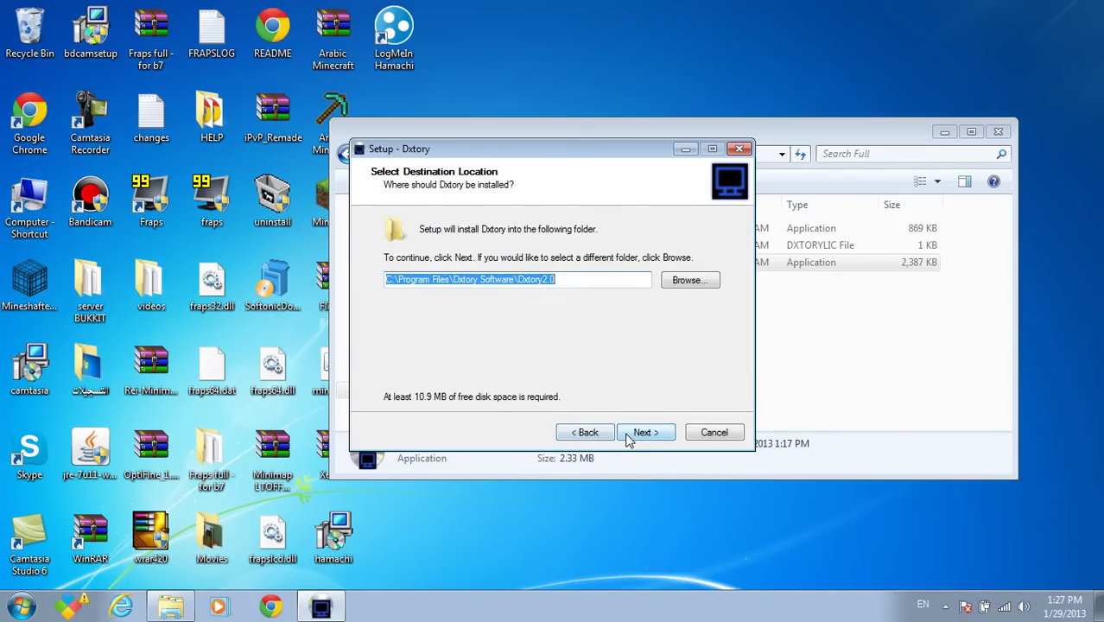
- Accept C:\Program Files\Dxtory Software\Dxtory2.0 as the destination folder and Dxtory2.0 as the Start Menu folder
click(677, 280)
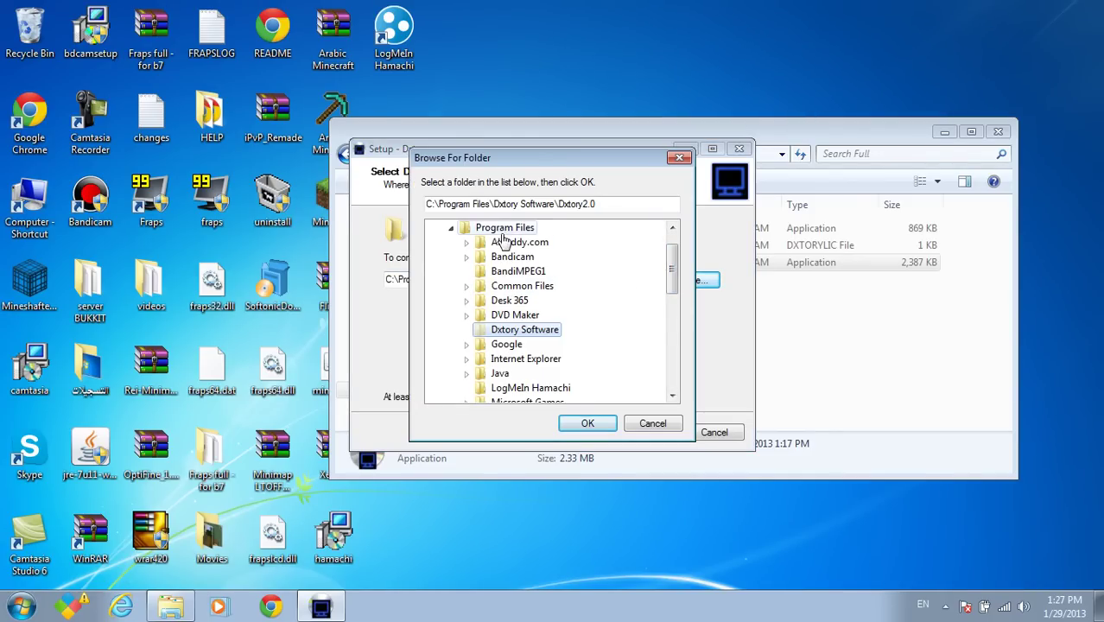
scroll(635, 346, down, 7)
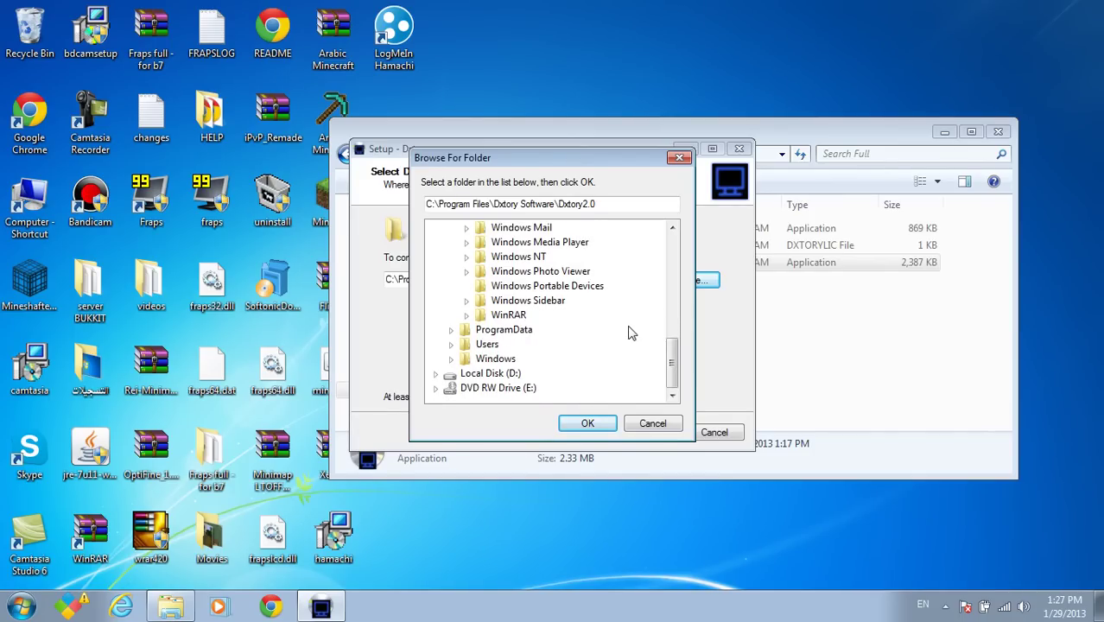
scroll(631, 333, up, 3)
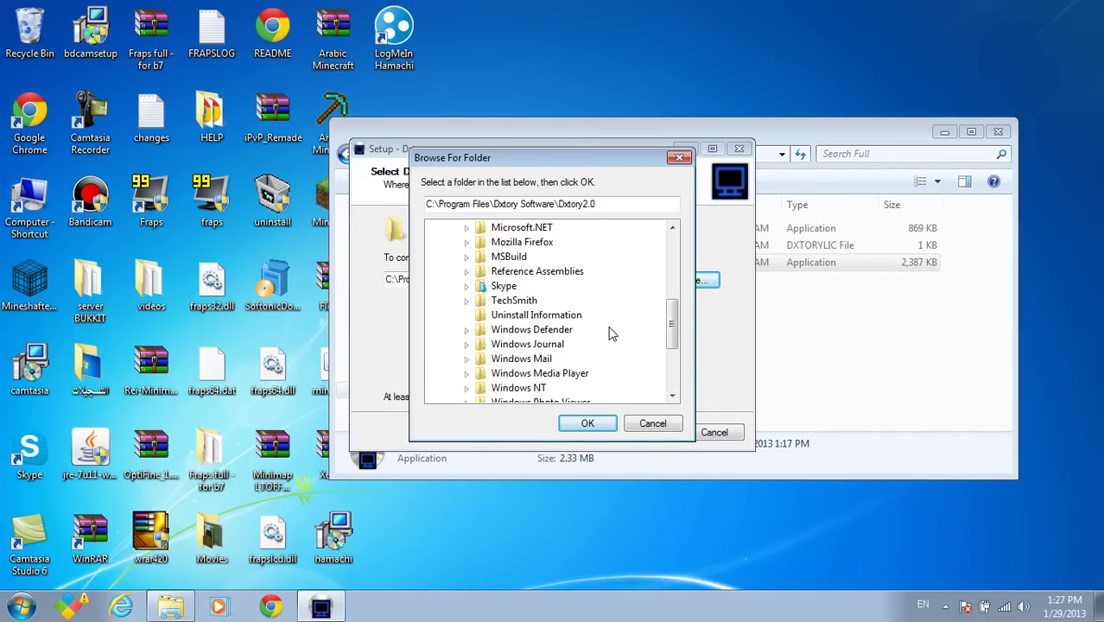
scroll(609, 334, up, 1)
scroll(609, 334, up, 4)
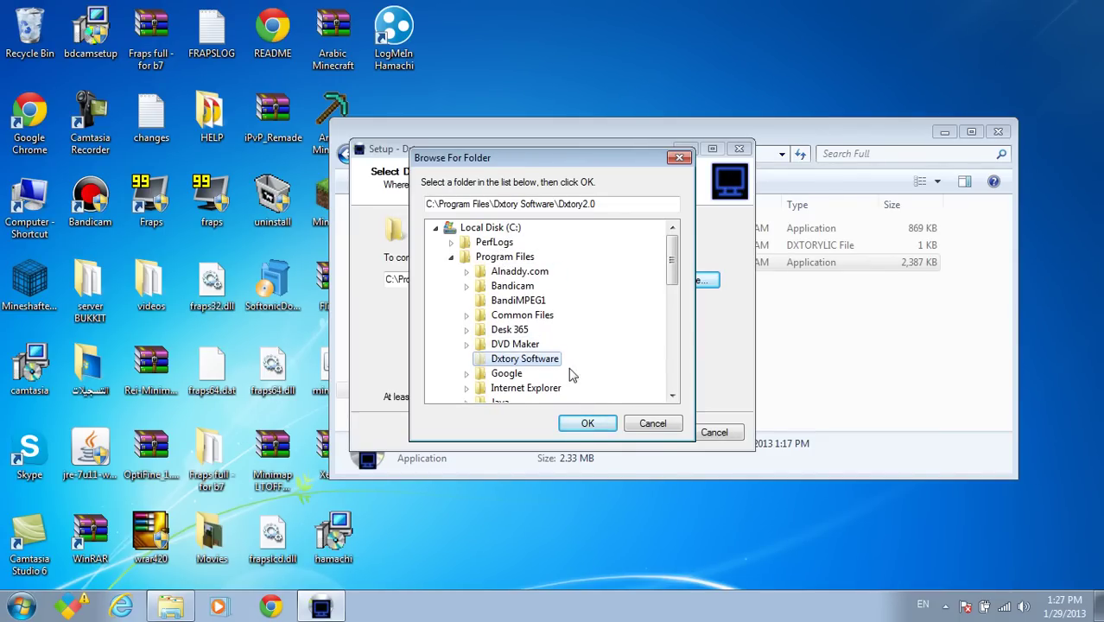
click(588, 423)
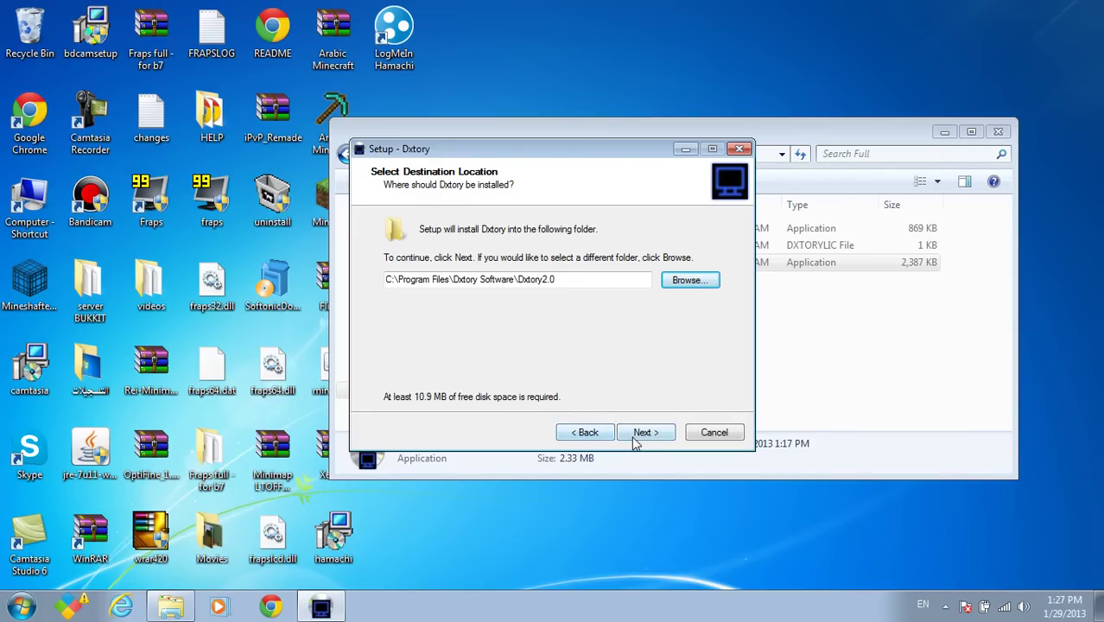
click(640, 433)
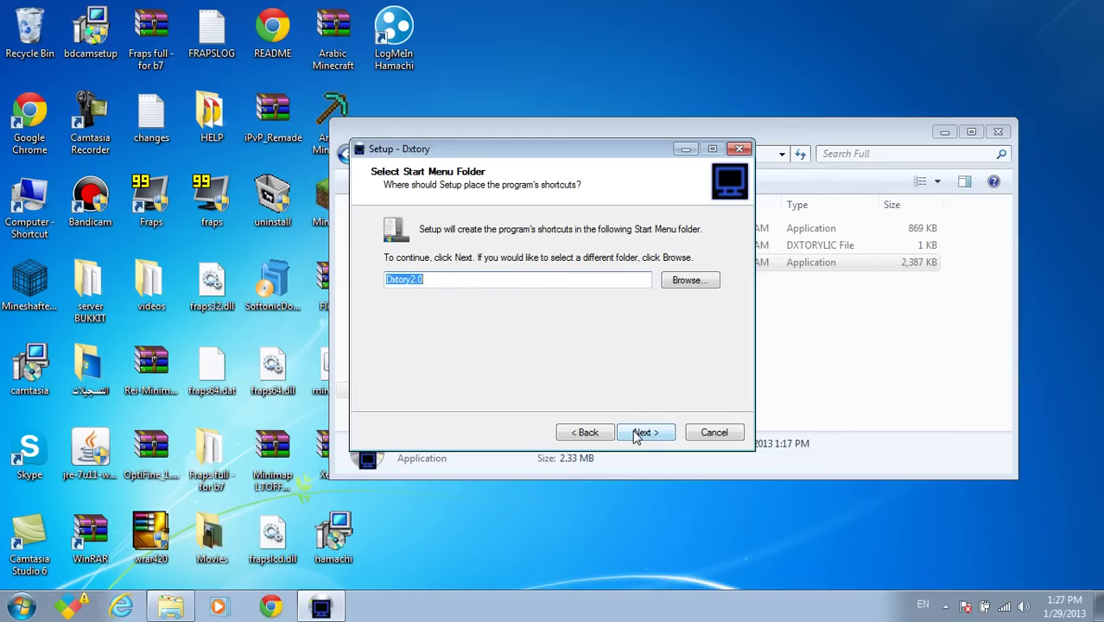
click(644, 432)
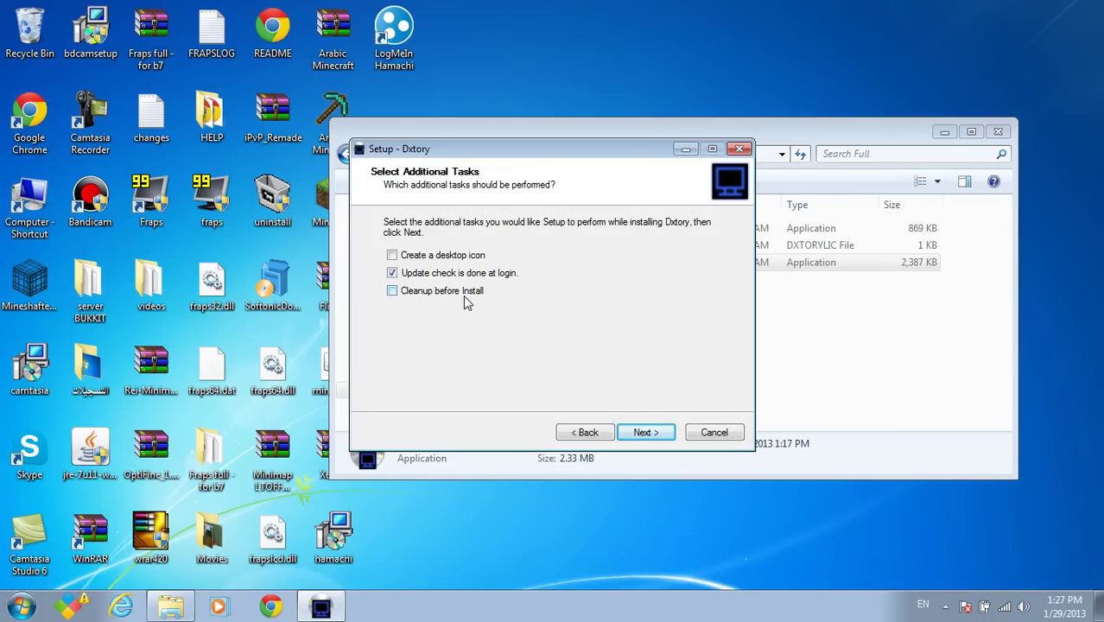
- Enable creation of a desktop icon, install Dxtory and finish the setup wizard
click(468, 259)
click(647, 434)
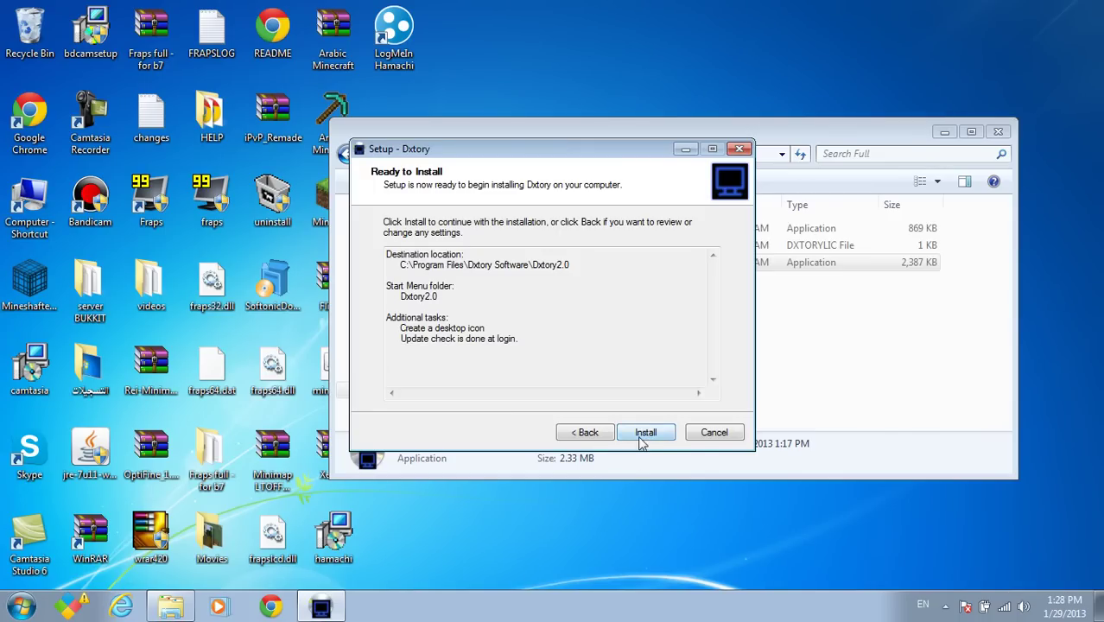
click(626, 442)
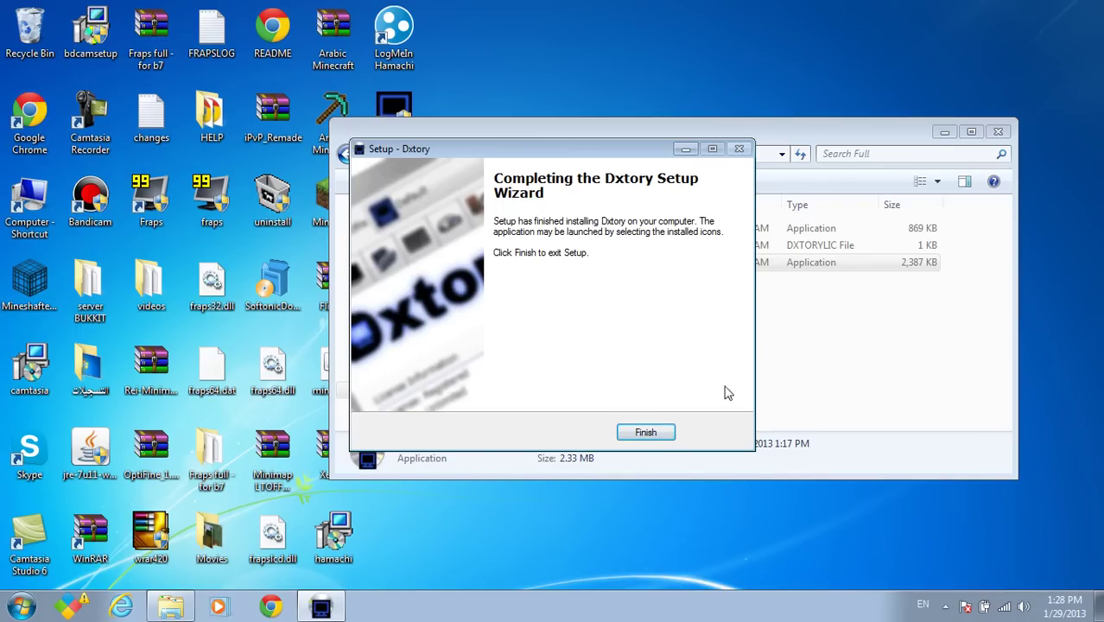
click(661, 436)
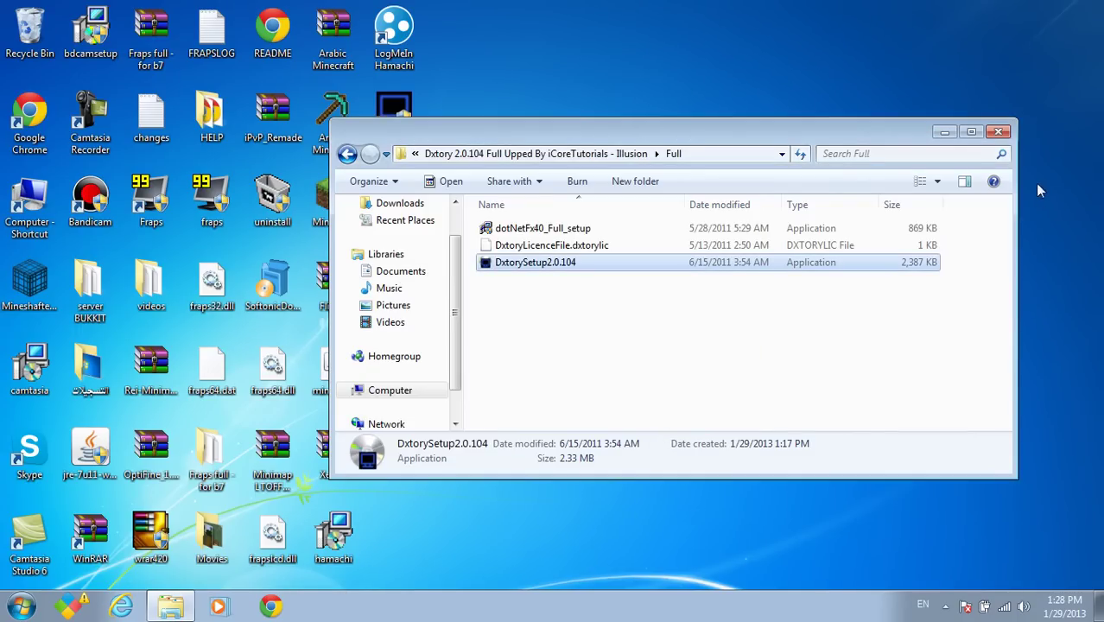
- Close the Explorer window and start Dxtory from its desktop shortcut in trial mode
click(999, 131)
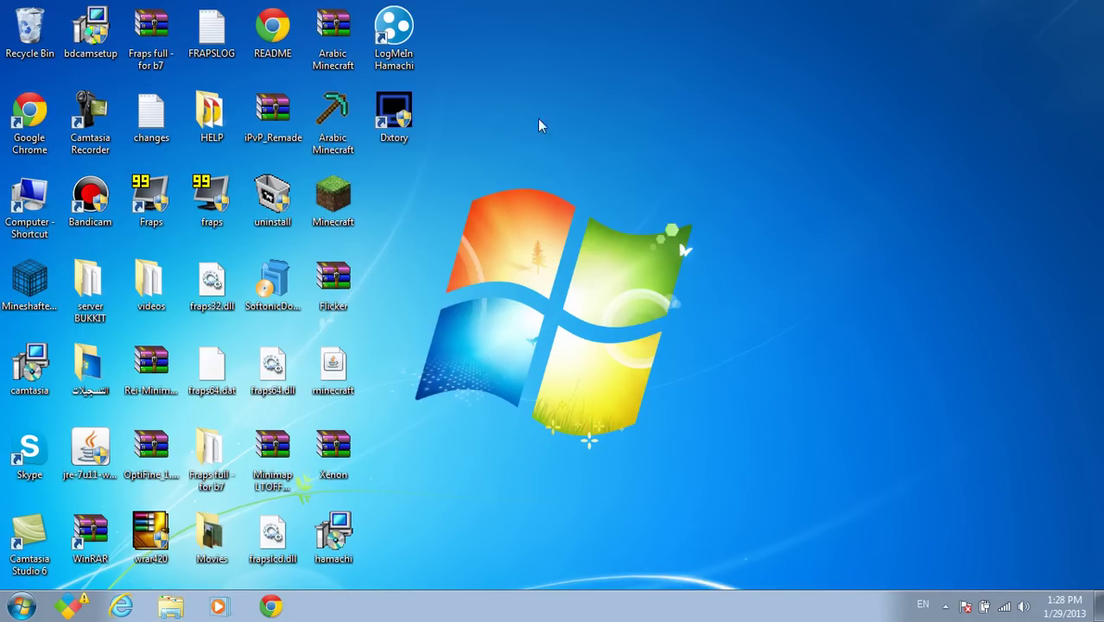
double_click(401, 115)
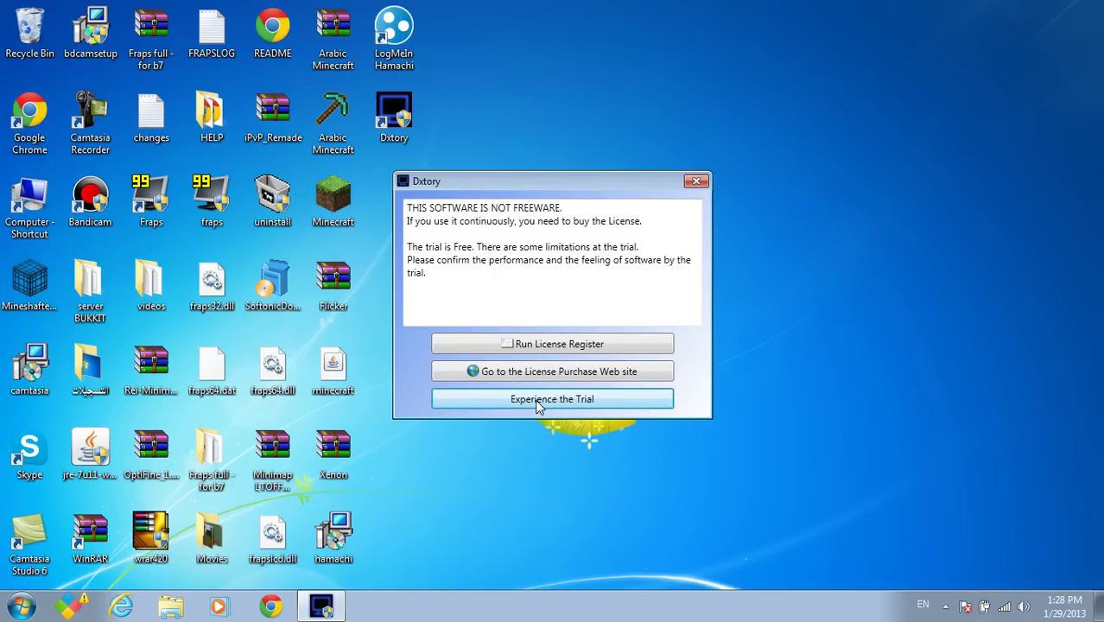
click(535, 399)
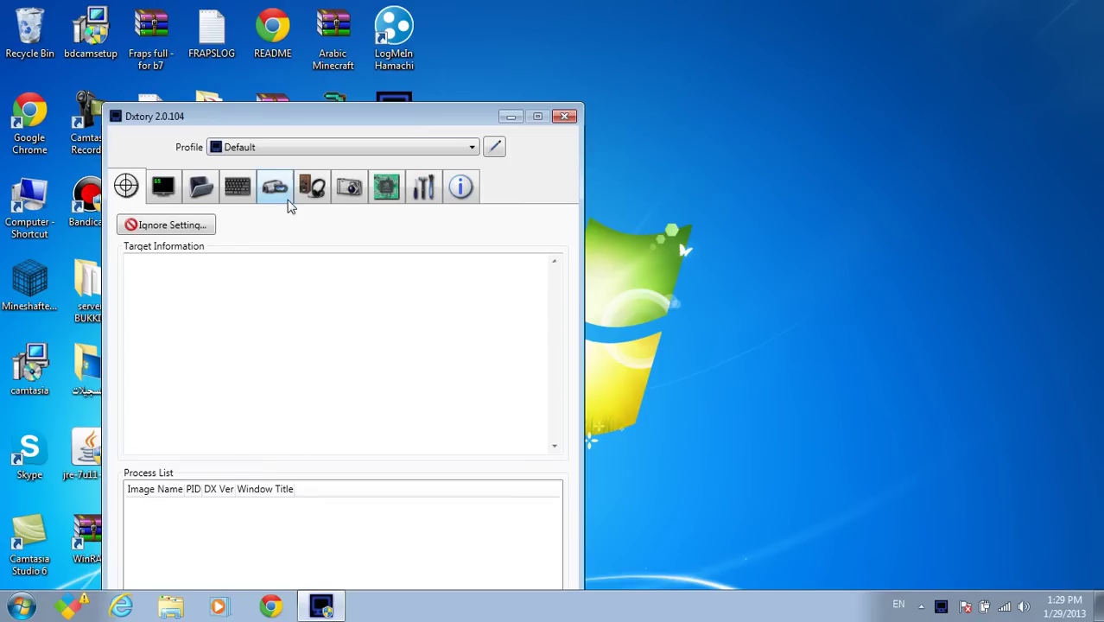
- Add the Movies folder on the Desktop as a folder to save movies in the folder settings
click(165, 195)
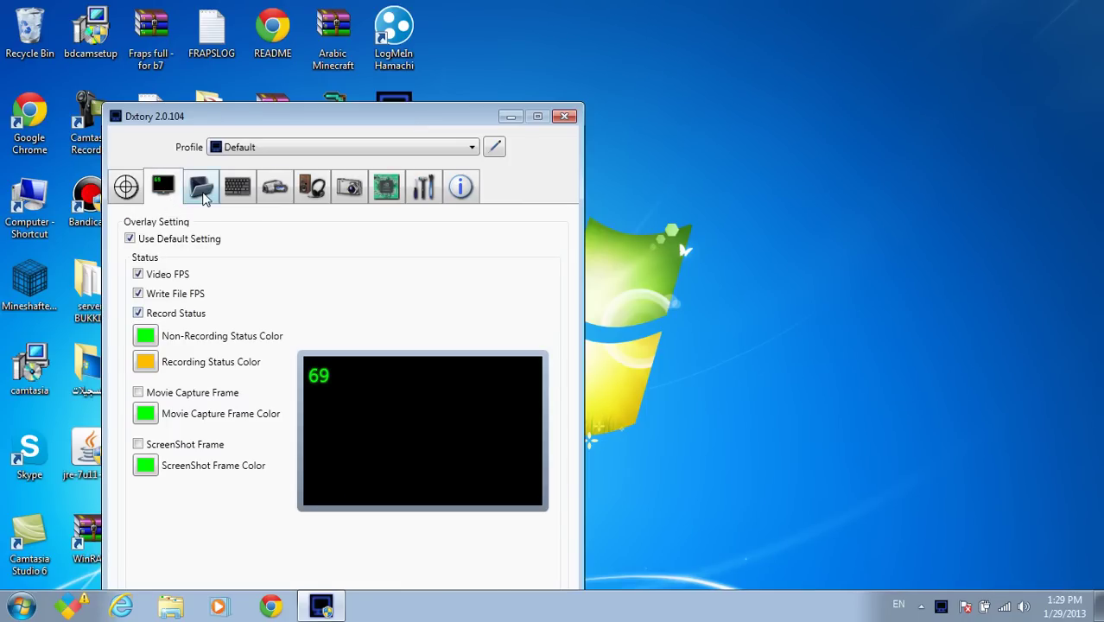
click(203, 194)
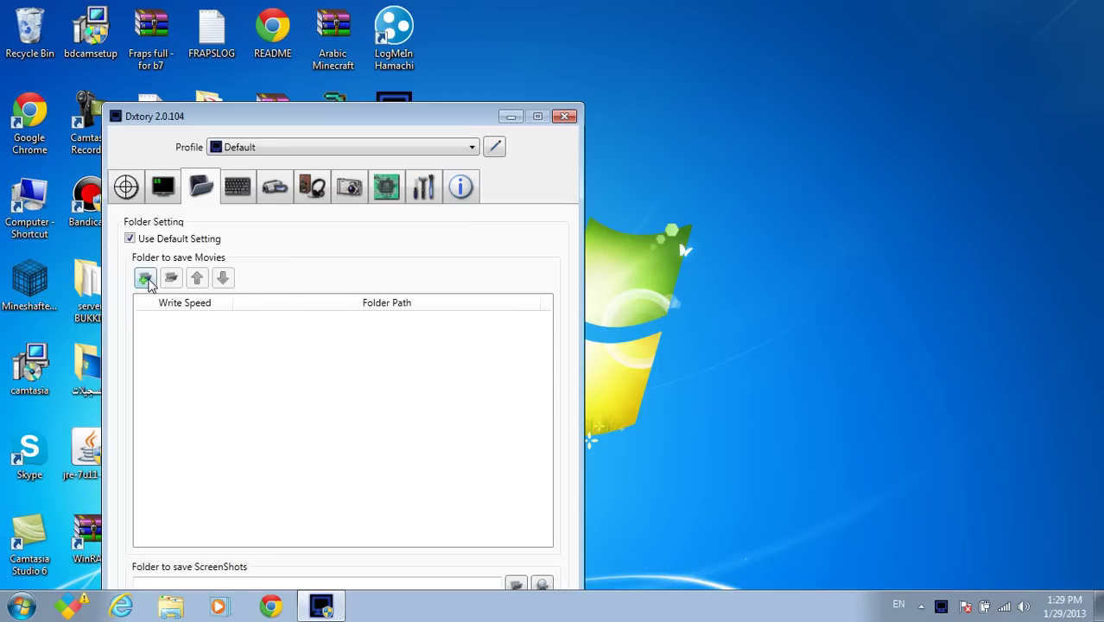
click(145, 279)
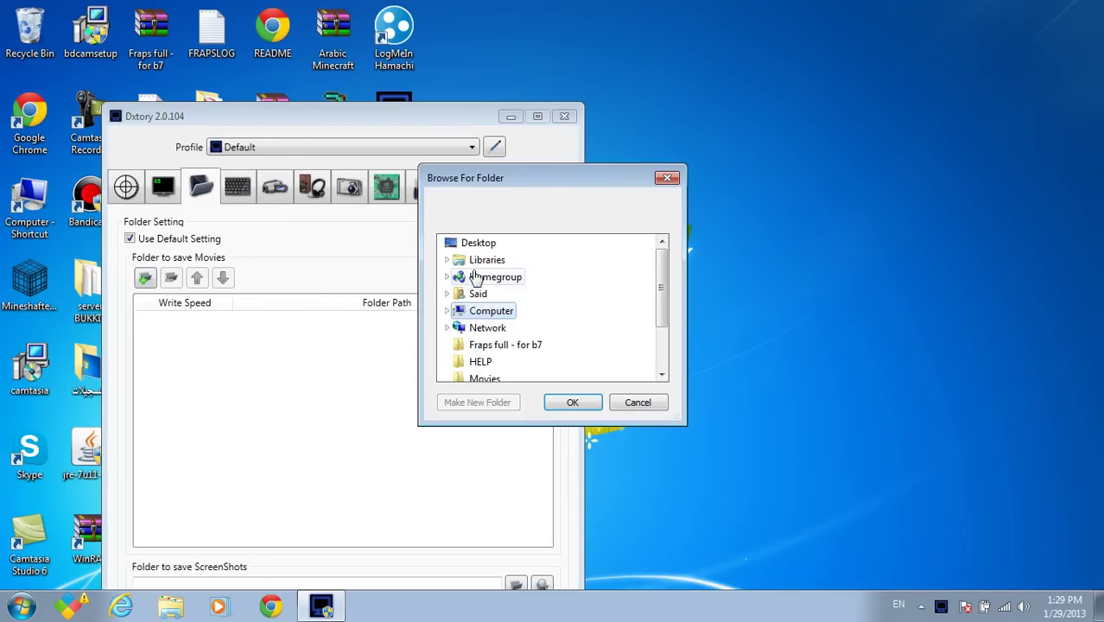
click(480, 244)
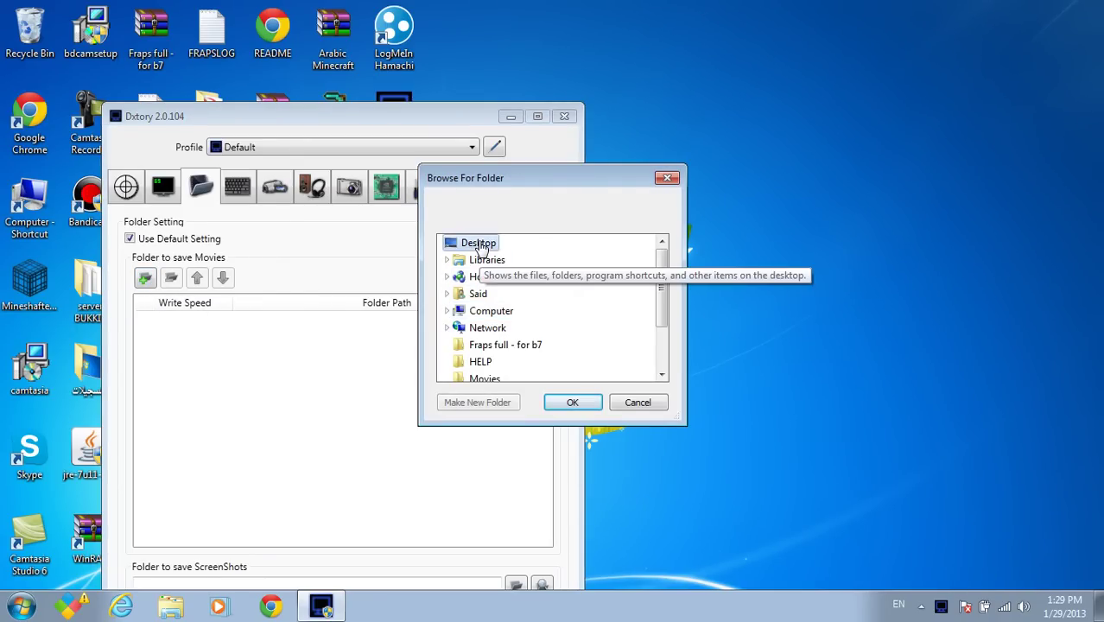
scroll(656, 279, down, 2)
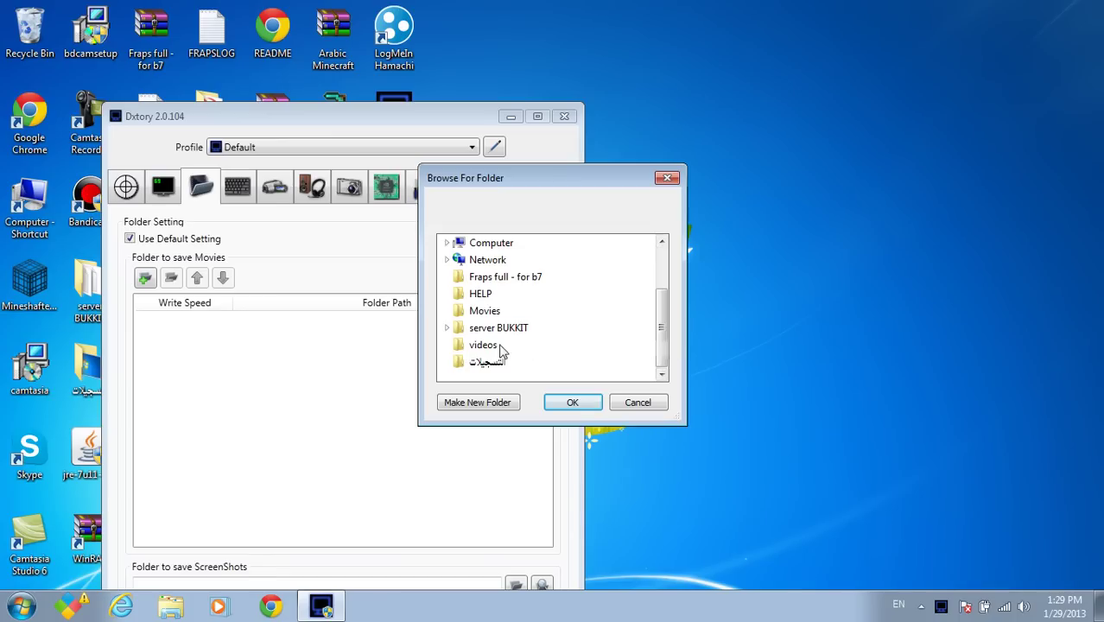
click(483, 311)
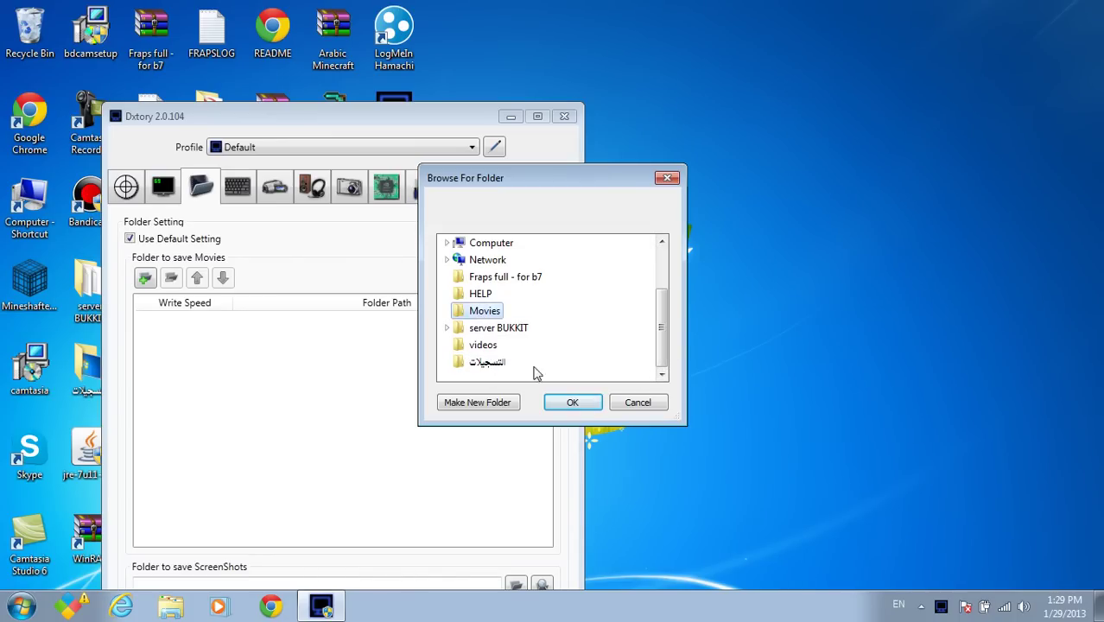
click(570, 403)
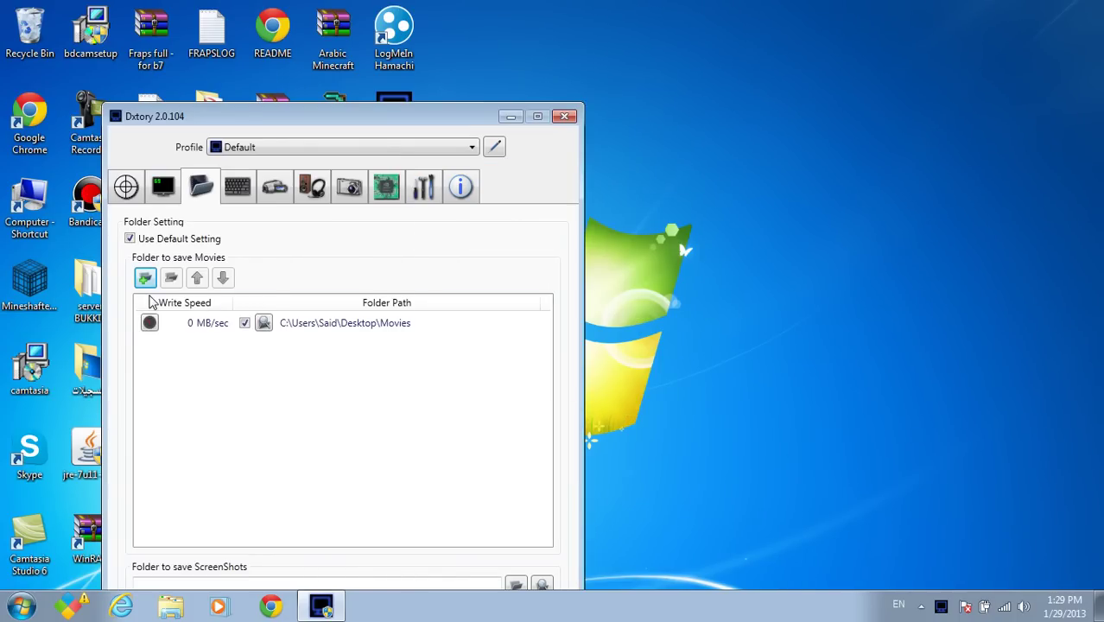
- Open the write-speed benchmark for the Movies folder, start a run with the 1000 MB write size and stop it
click(149, 322)
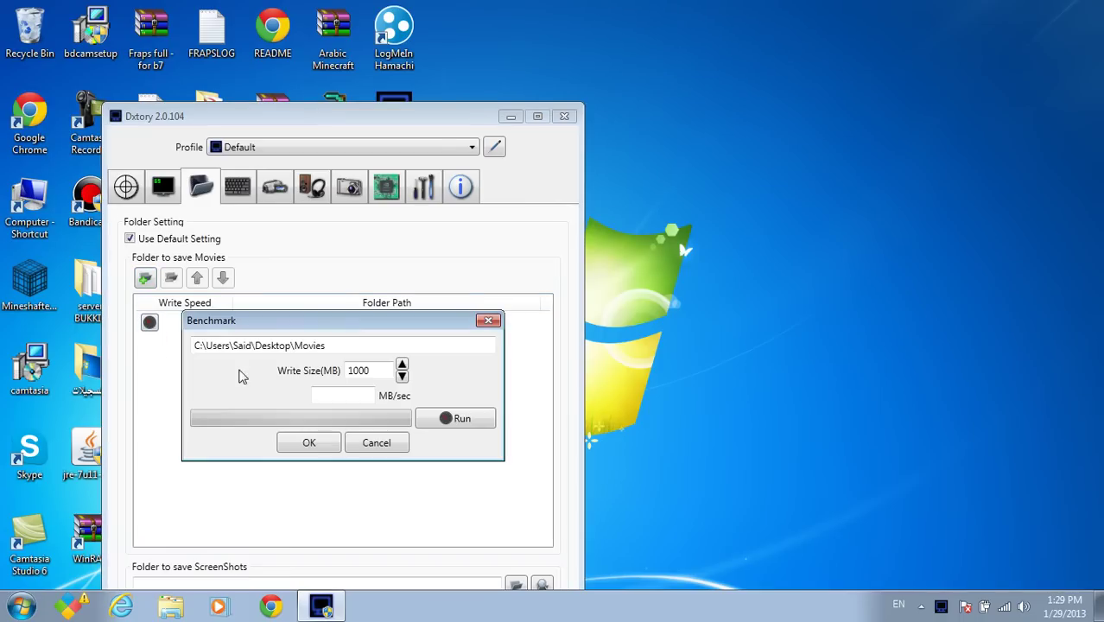
click(322, 443)
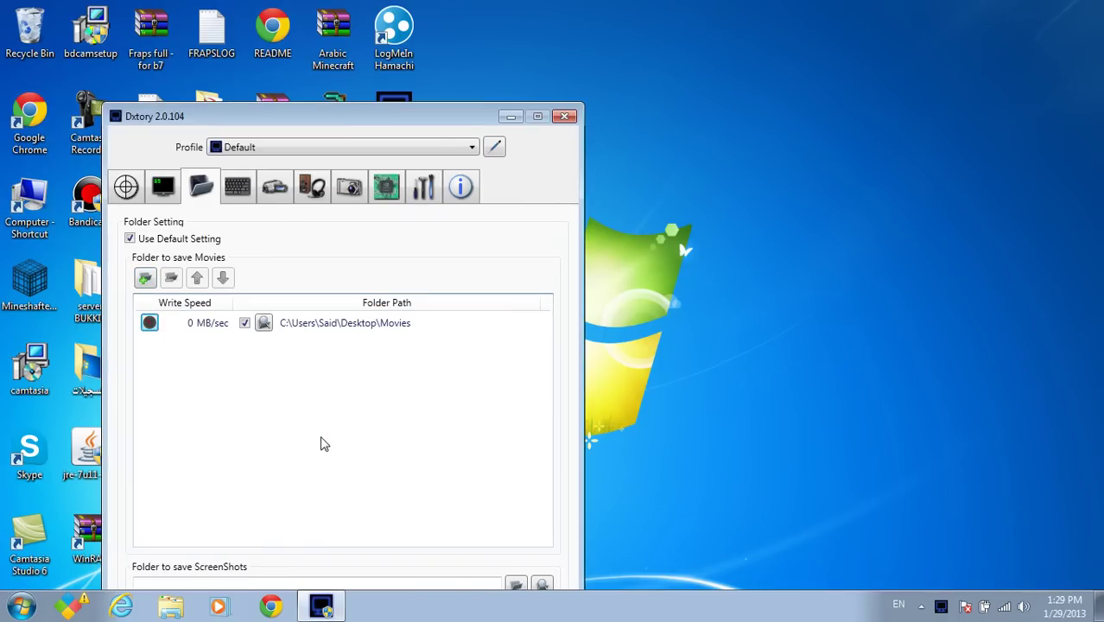
click(150, 322)
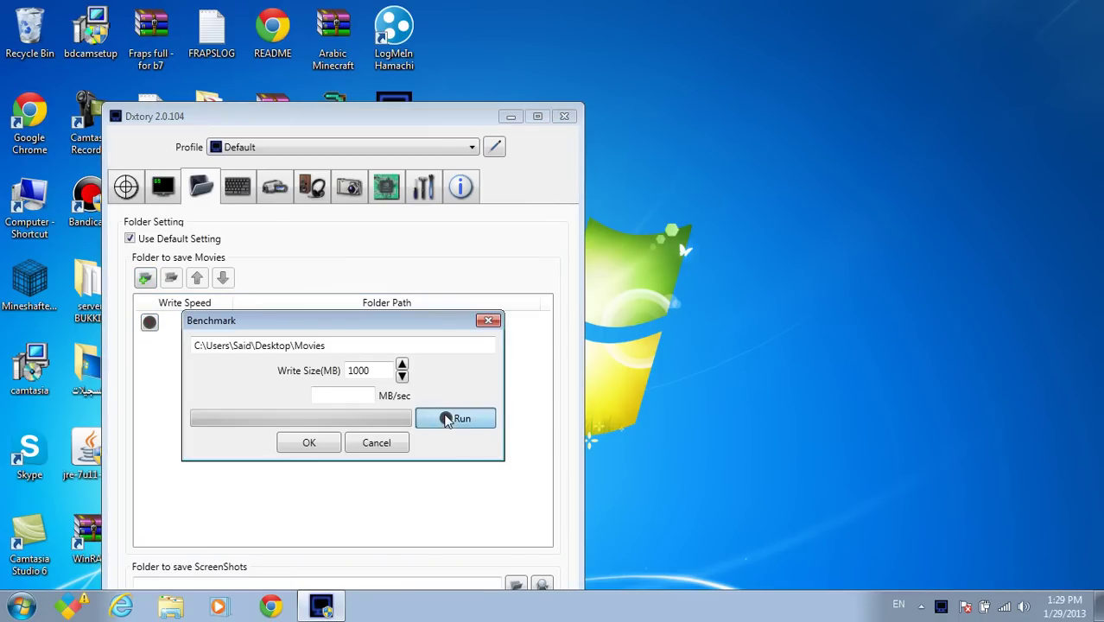
click(445, 420)
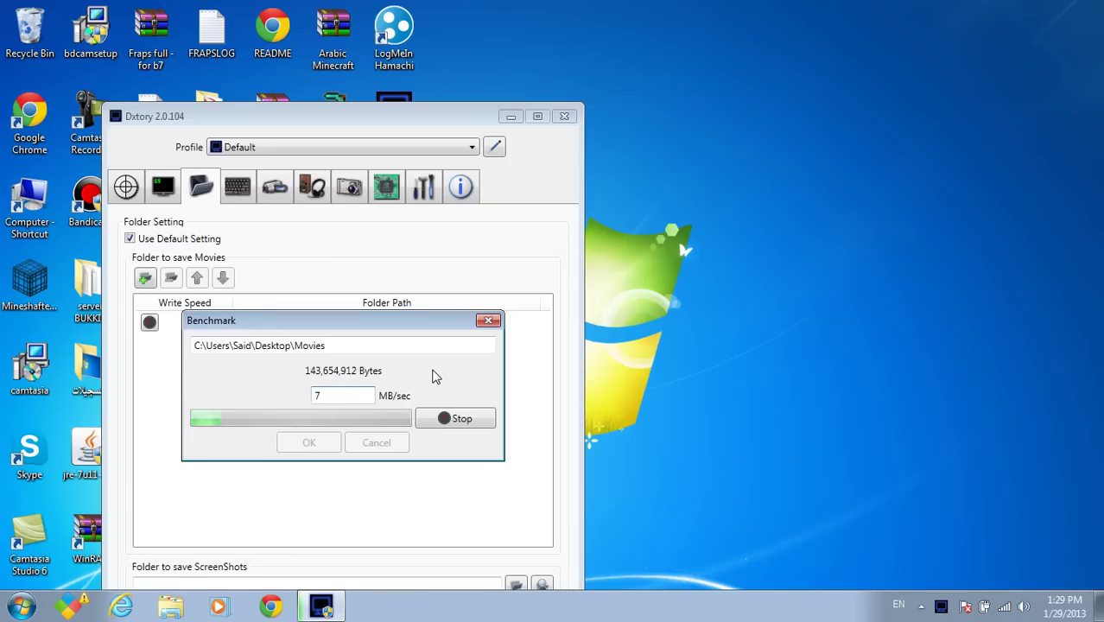
click(433, 418)
- Set the benchmark write size to 500 MB, run the benchmark twice and accept the measured write speed
click(402, 376)
click(401, 378)
click(402, 378)
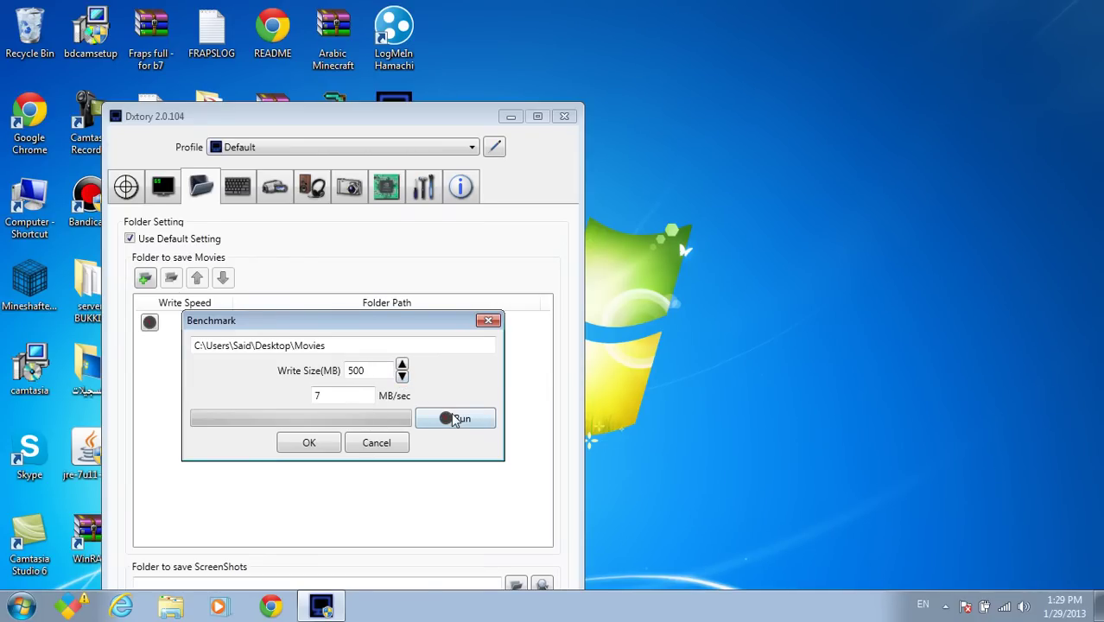
click(453, 420)
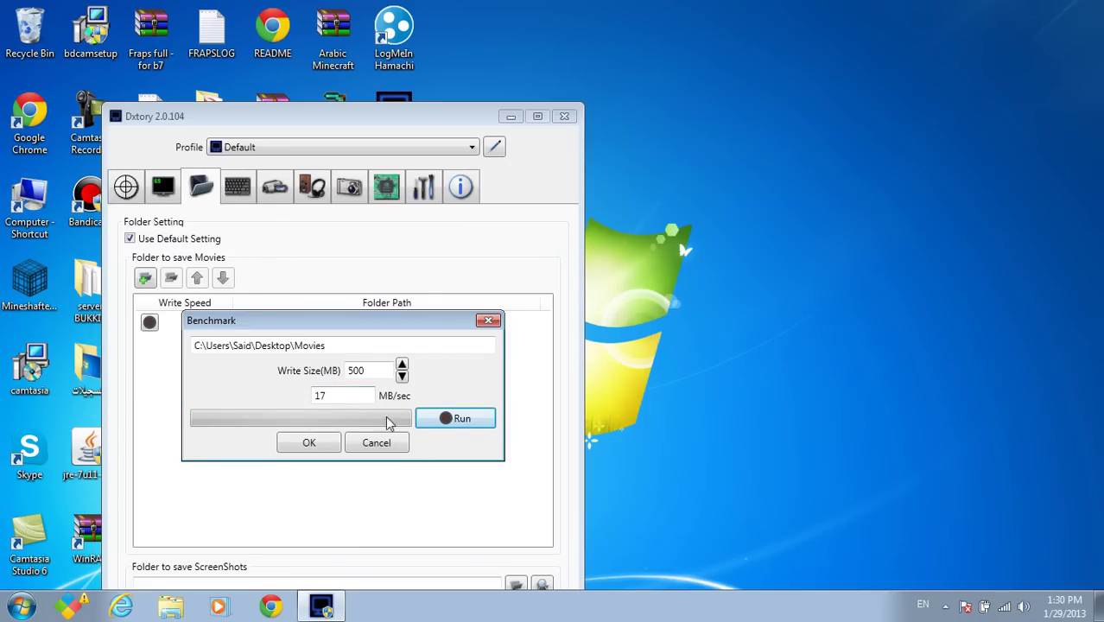
click(455, 419)
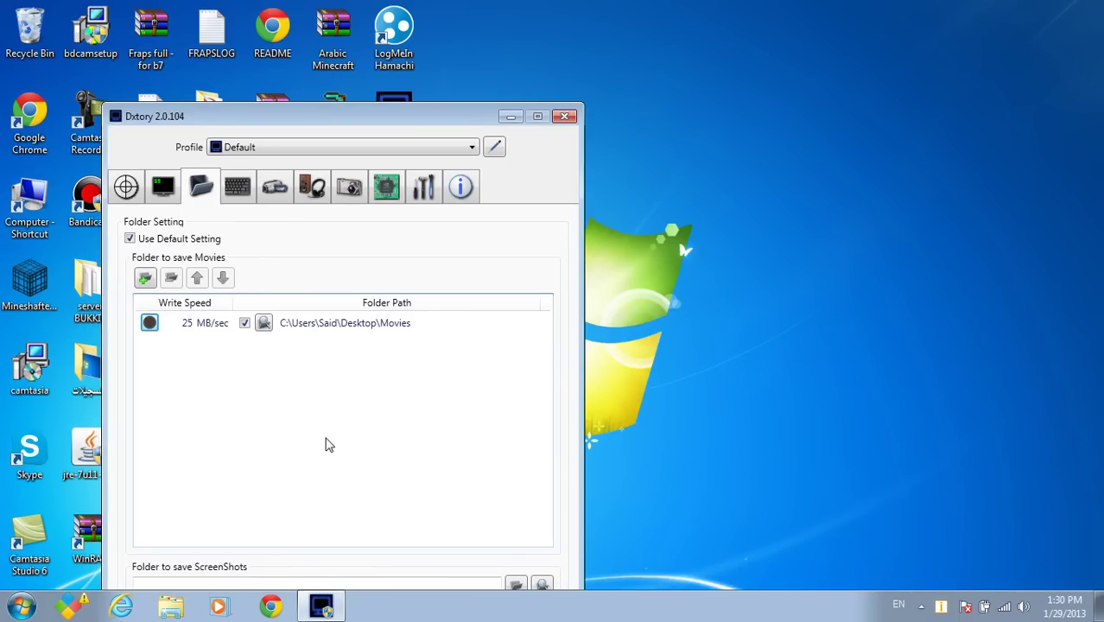
- Examine the hotkey settings, including the profile choices and the keys for movie capture and single screenshots
click(238, 188)
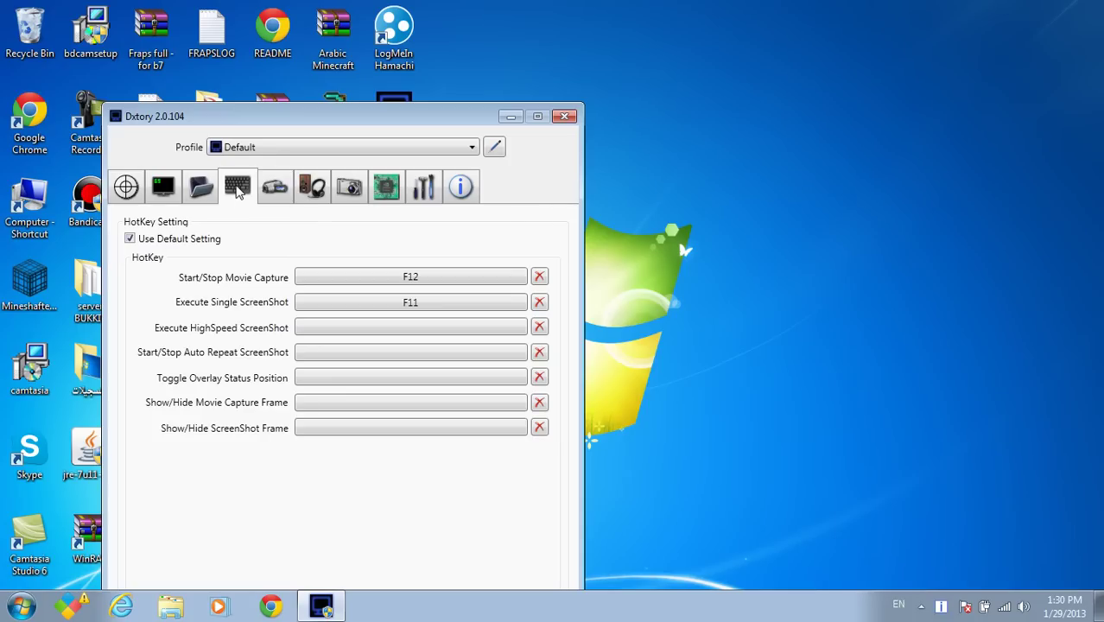
click(256, 148)
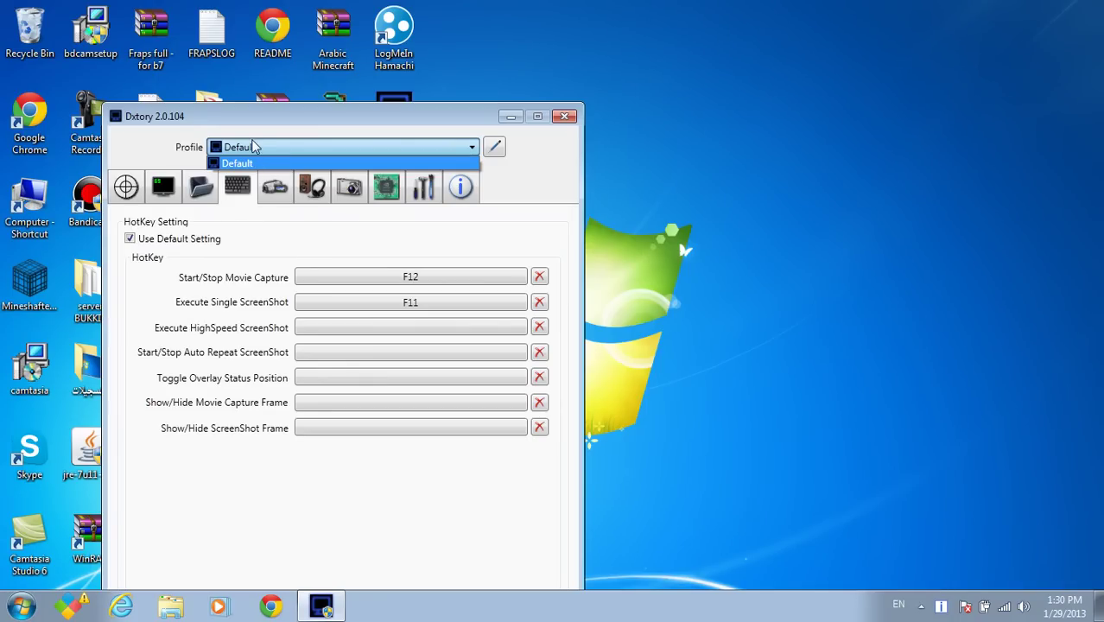
click(254, 146)
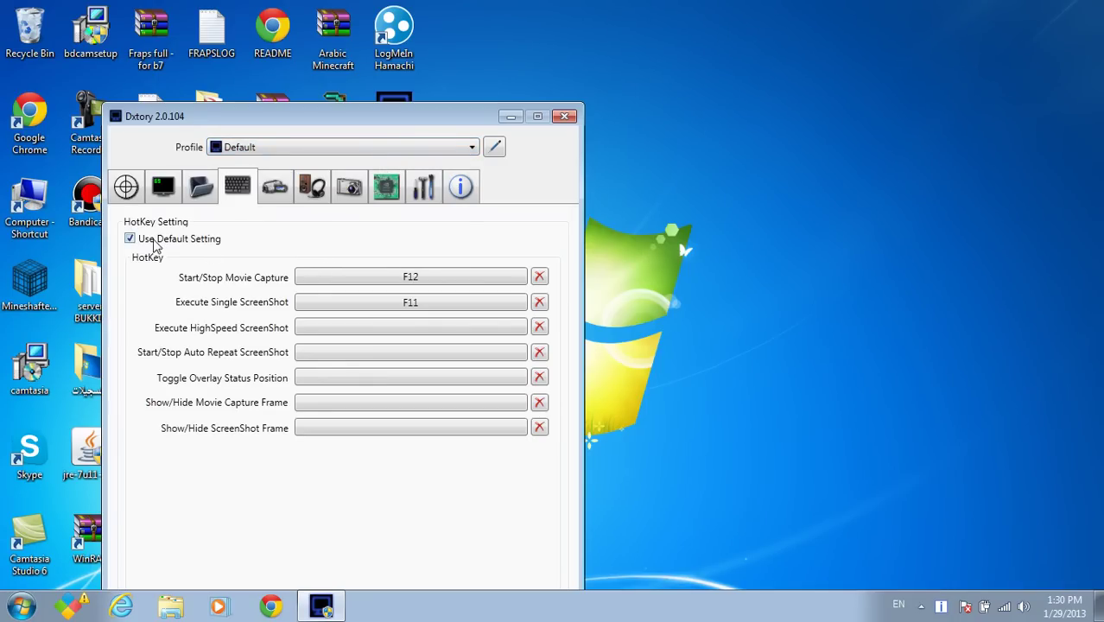
click(354, 275)
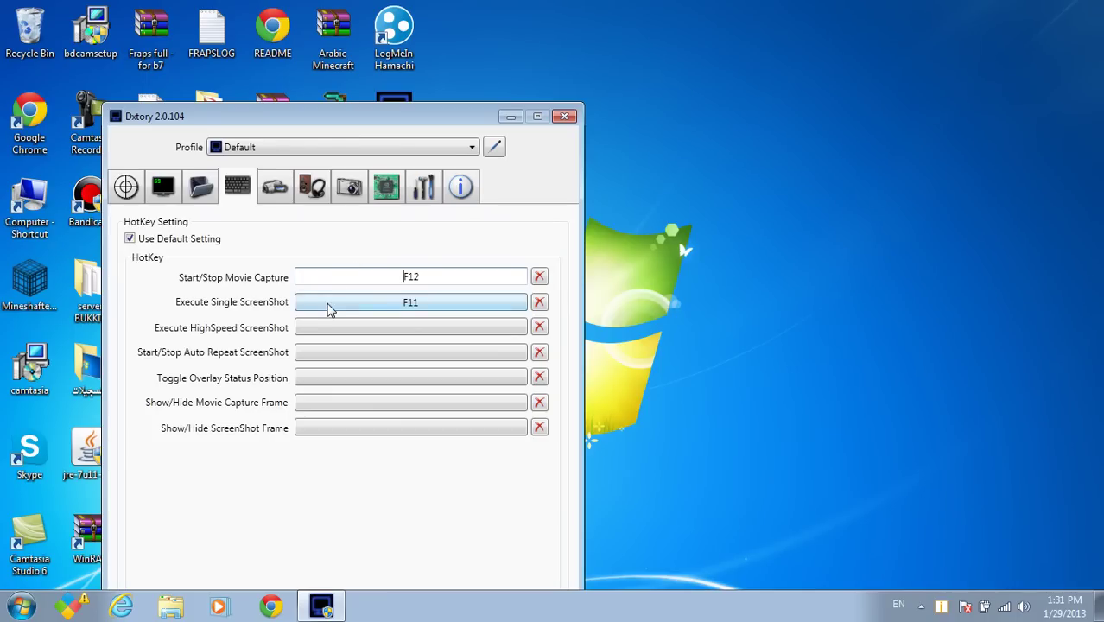
click(329, 305)
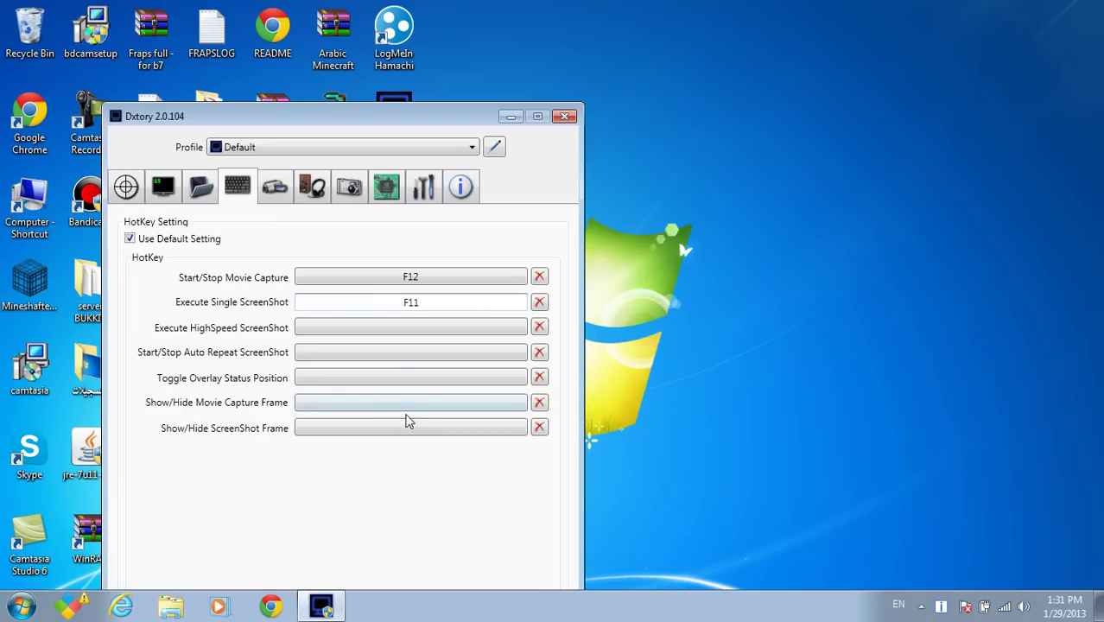
- Examine the movie settings and the available video codecs, leaving Dxtory Video Codec selected
click(283, 197)
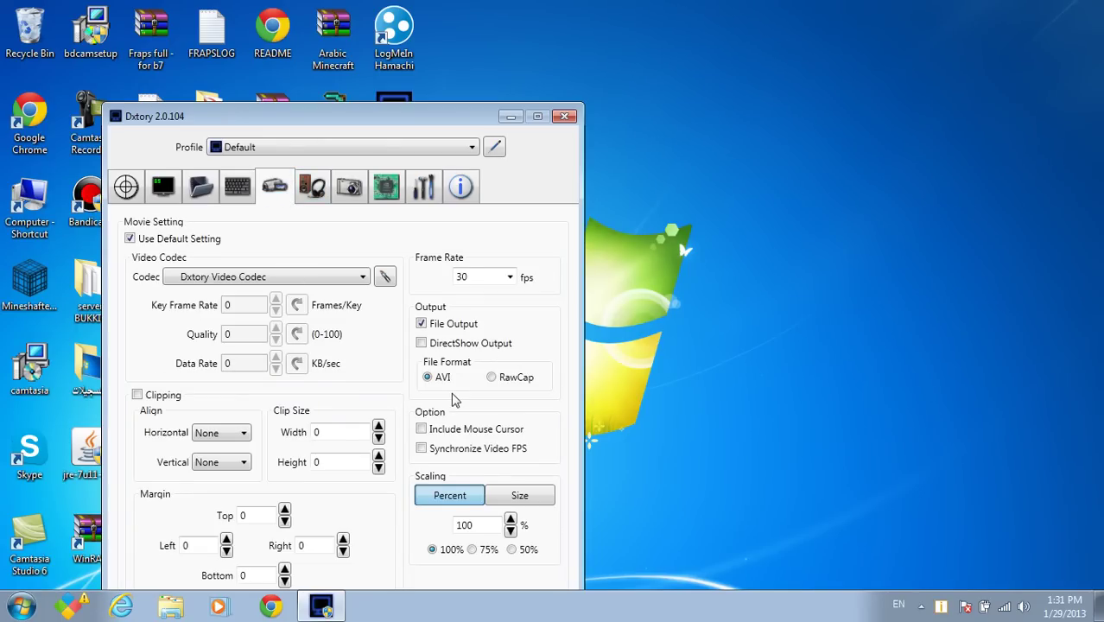
click(266, 276)
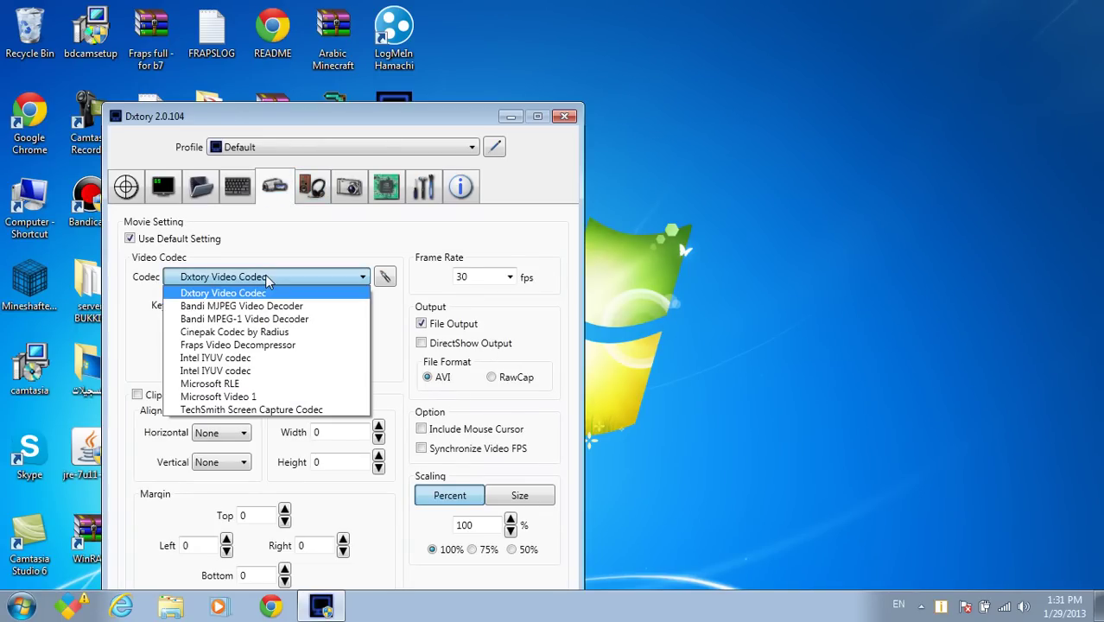
click(265, 275)
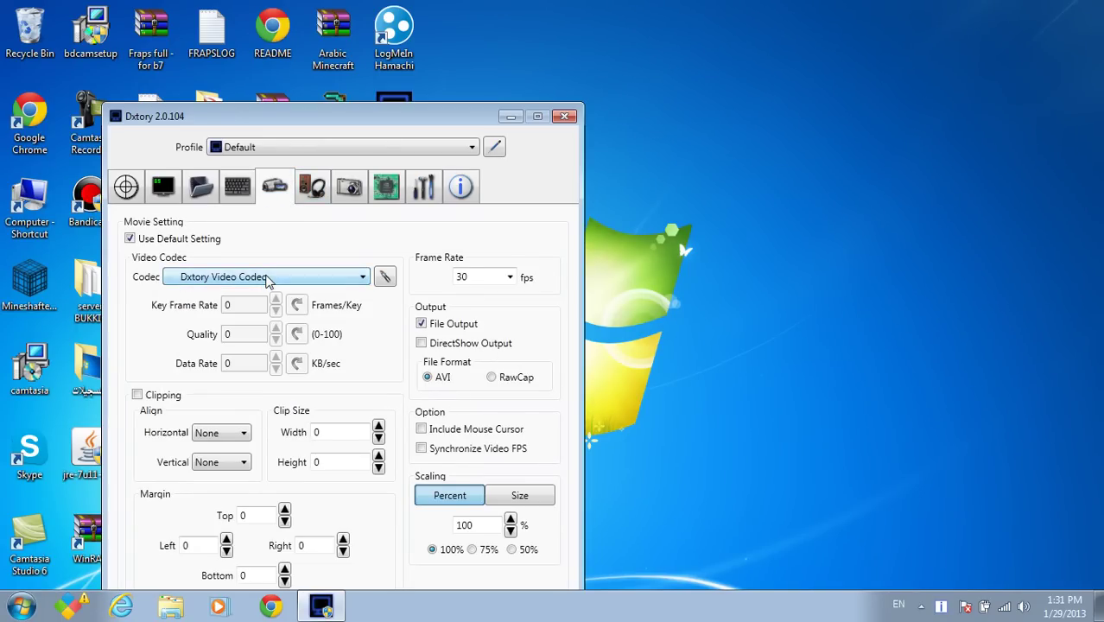
- View the format and compression options of the Dxtory Video Codec, then cancel the dialog
click(385, 278)
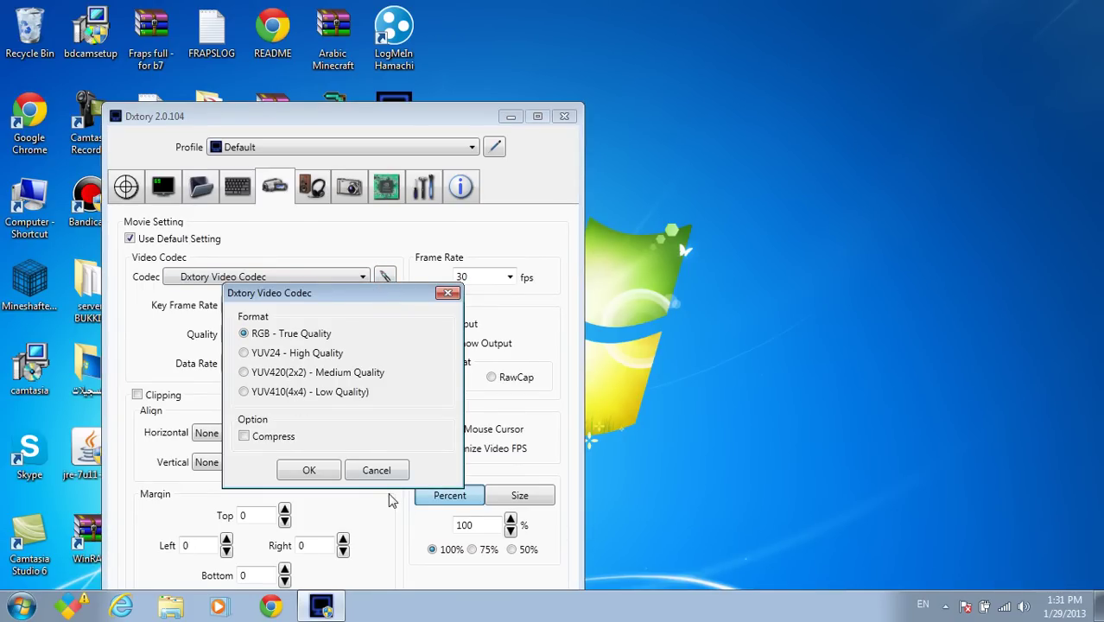
click(376, 471)
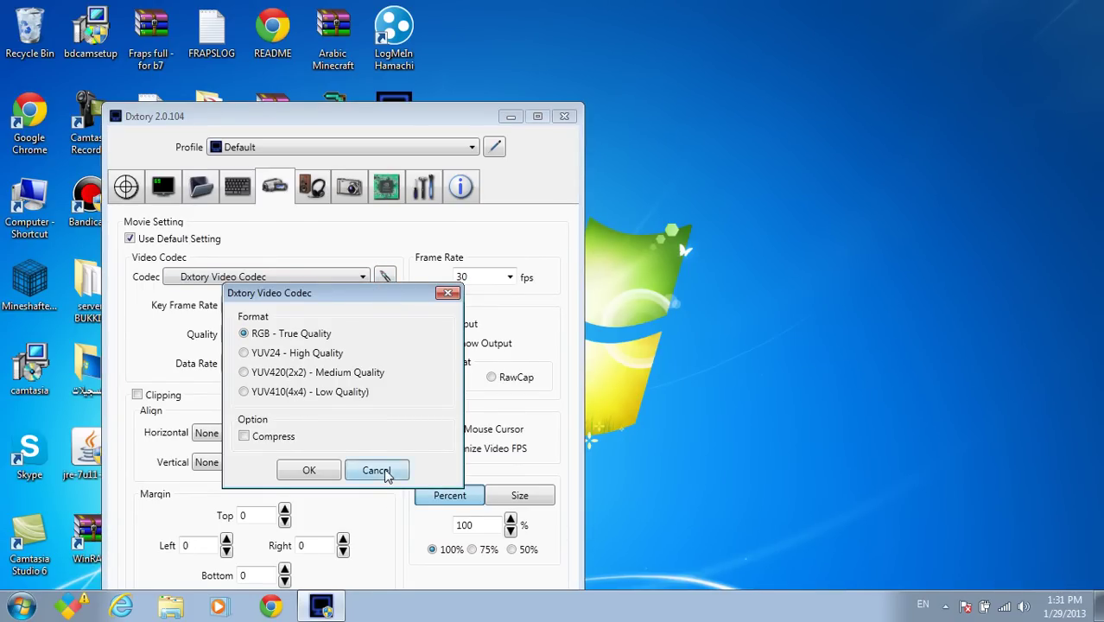
click(947, 608)
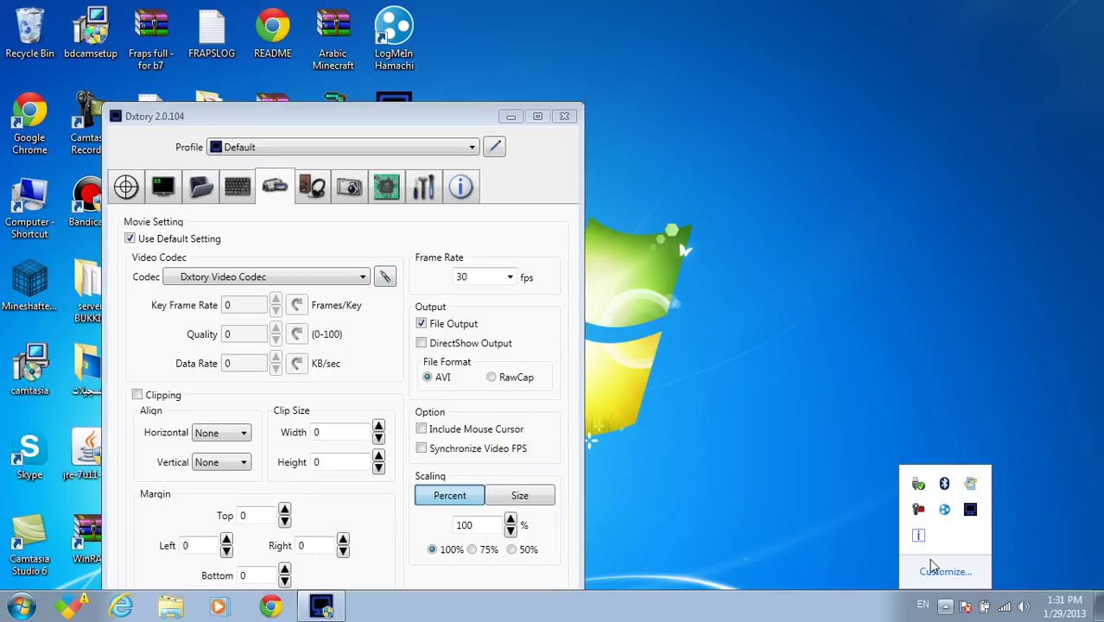
click(918, 511)
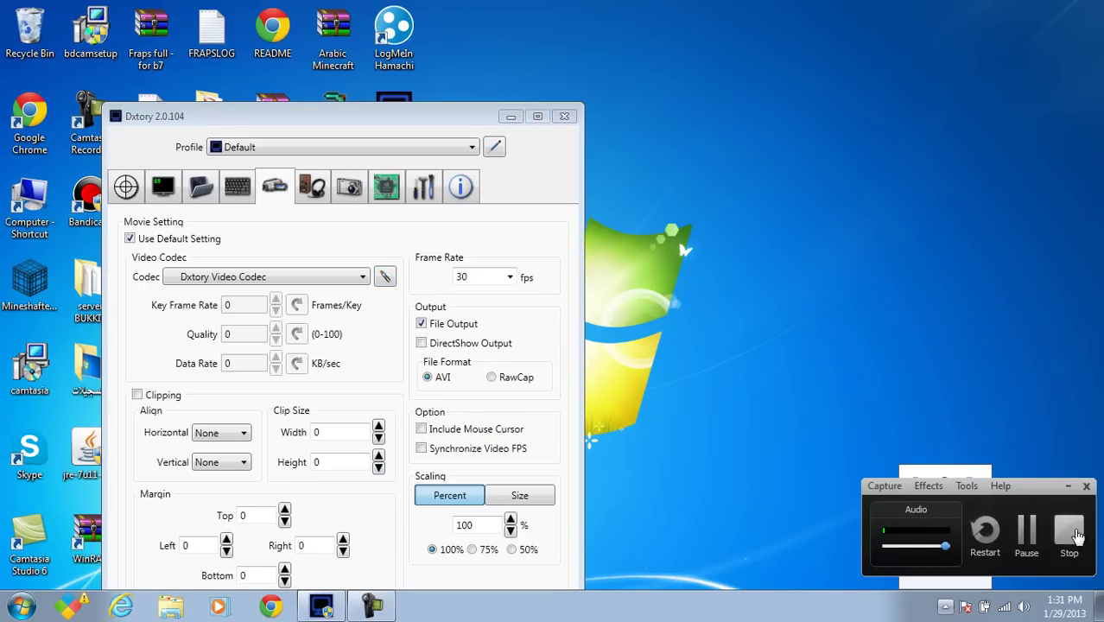
click(1036, 530)
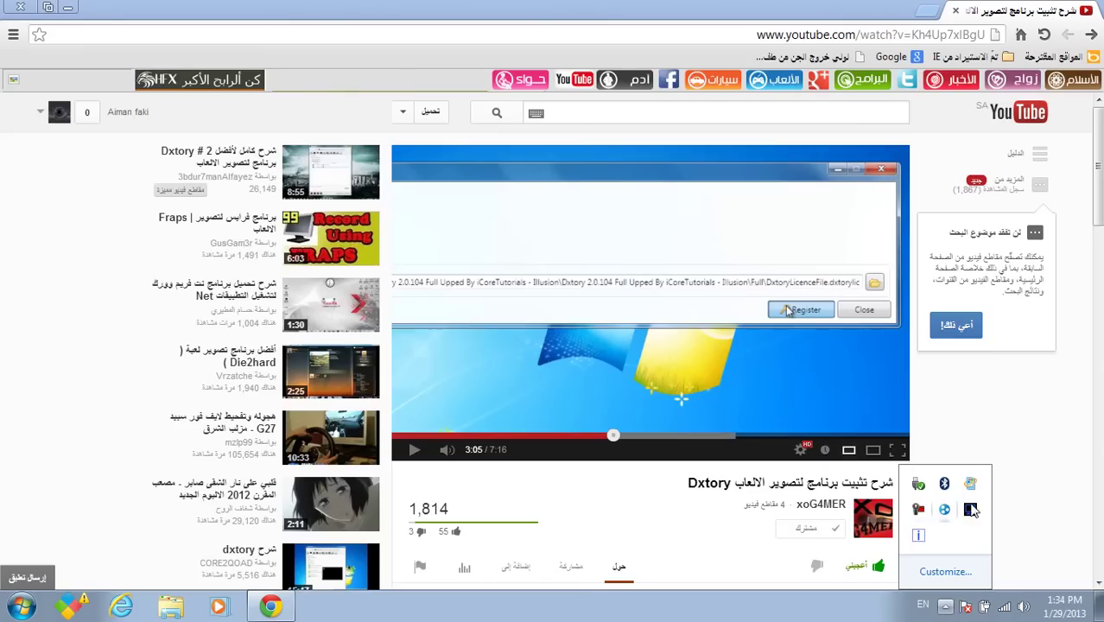
- Bring the running Dxtory window to the front and close it
click(972, 511)
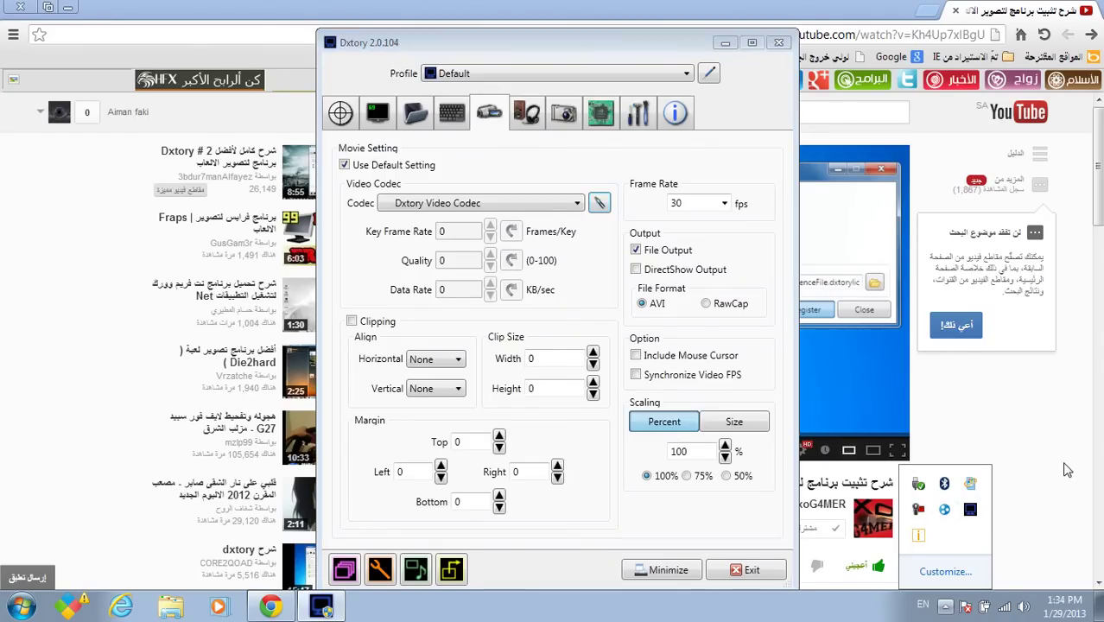
click(971, 511)
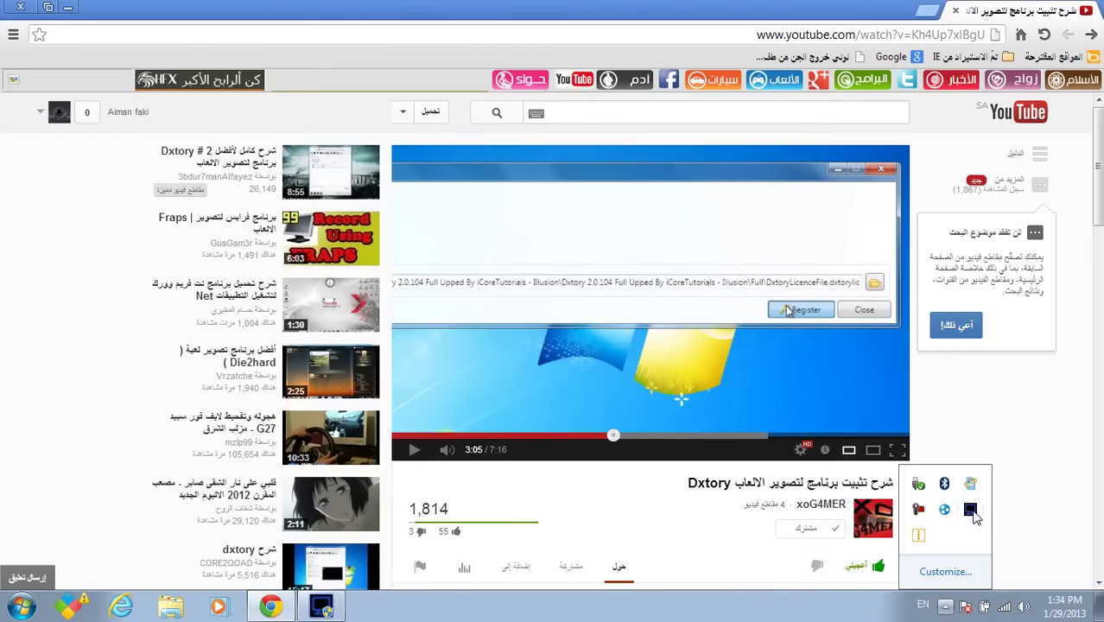
click(314, 607)
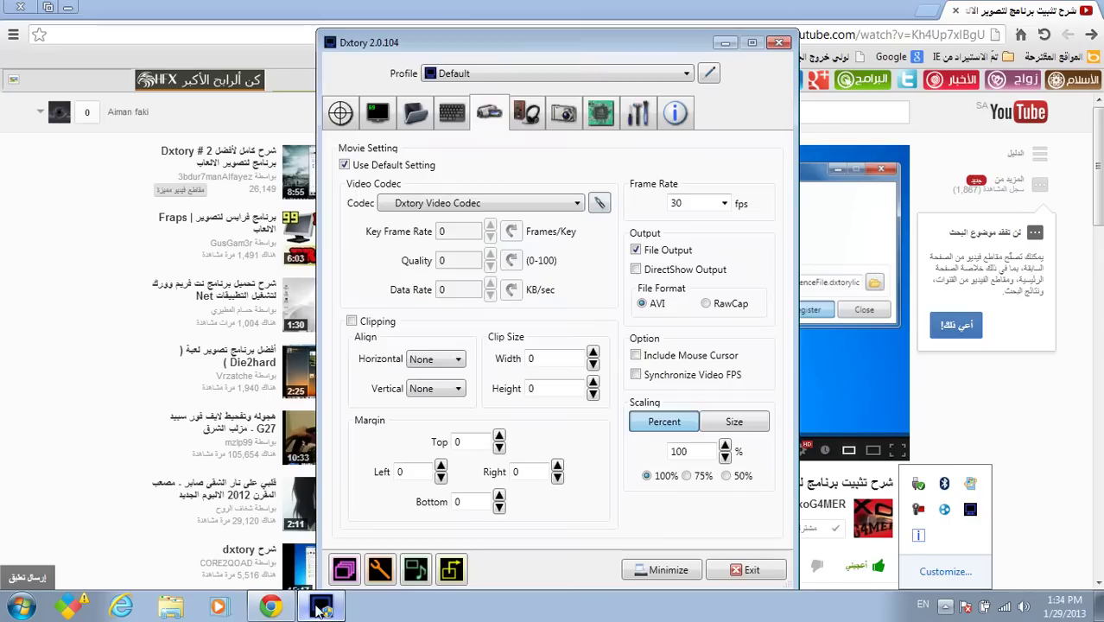
click(779, 45)
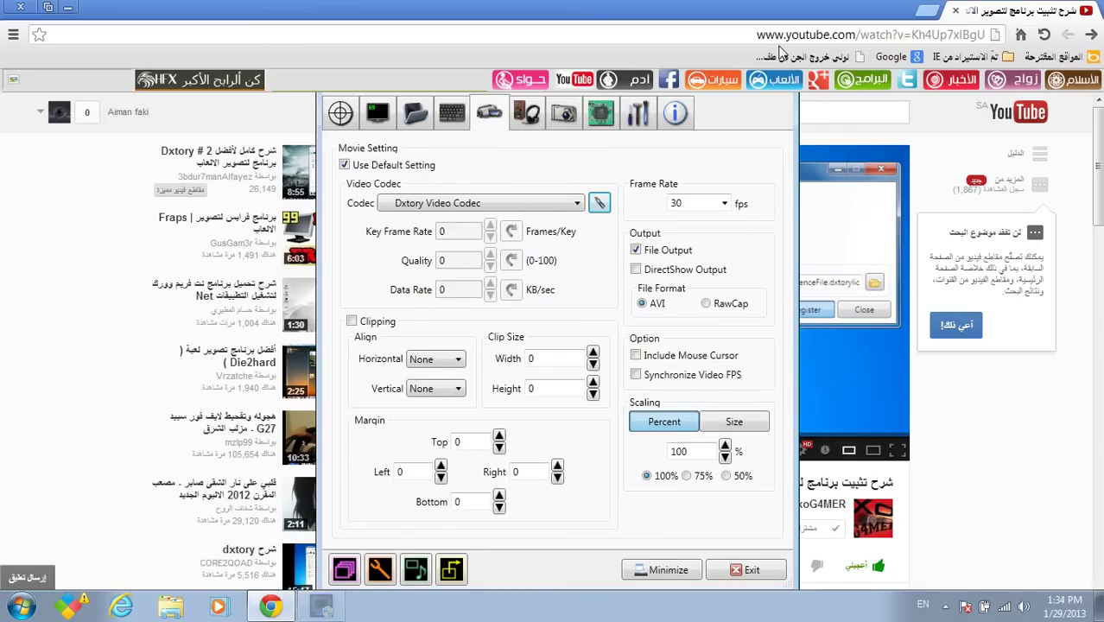
- Close the Dxtory purchase page in the browser and minimize the browser to show the desktop
click(69, 7)
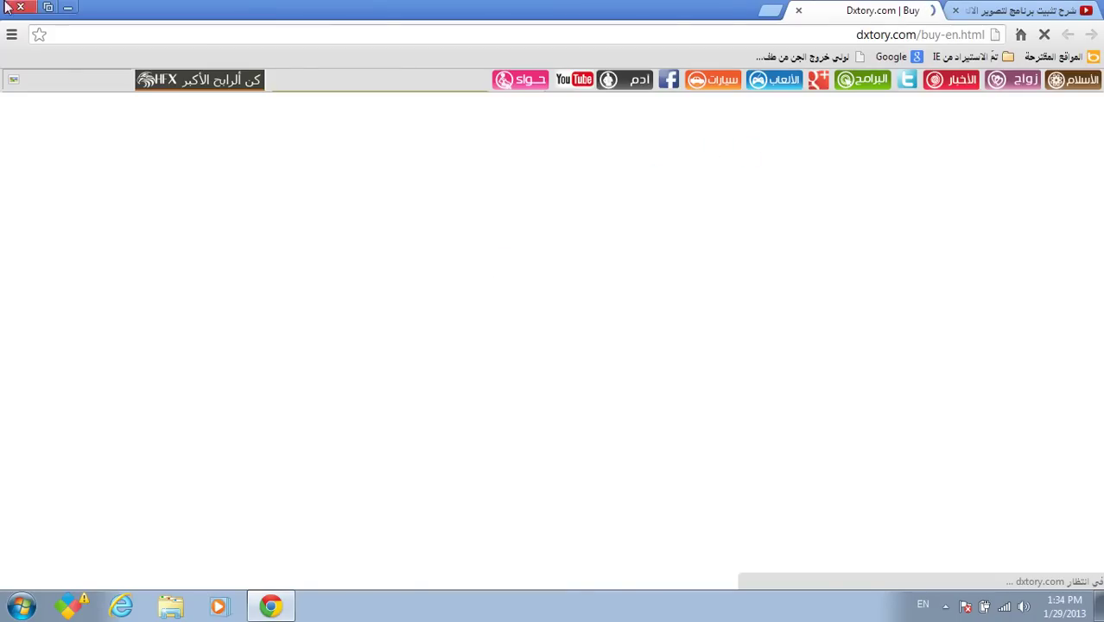
click(799, 11)
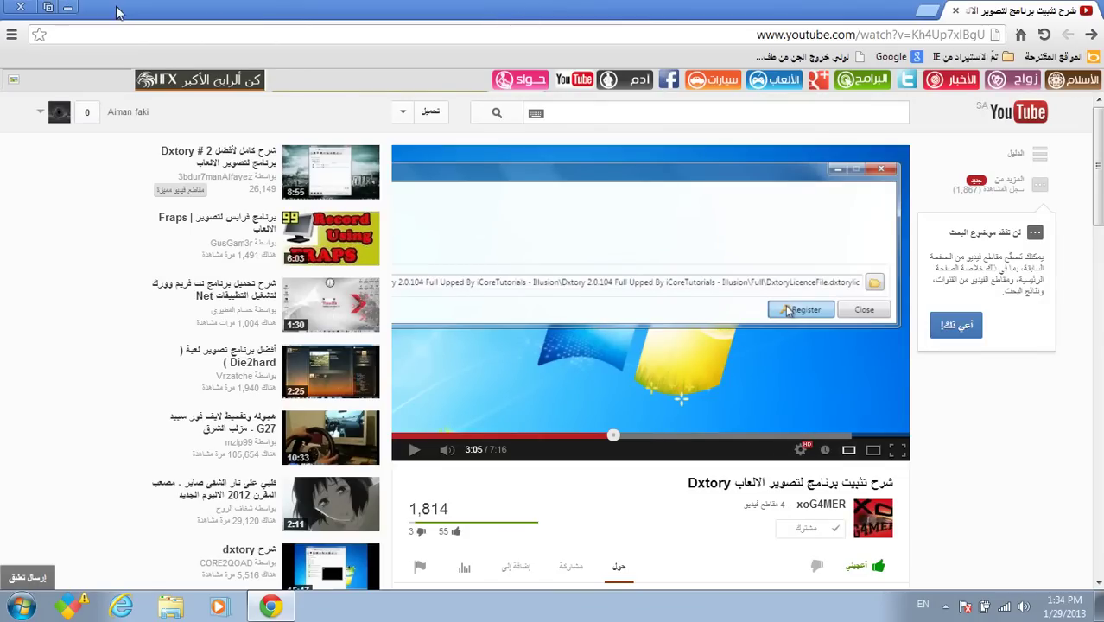
click(72, 7)
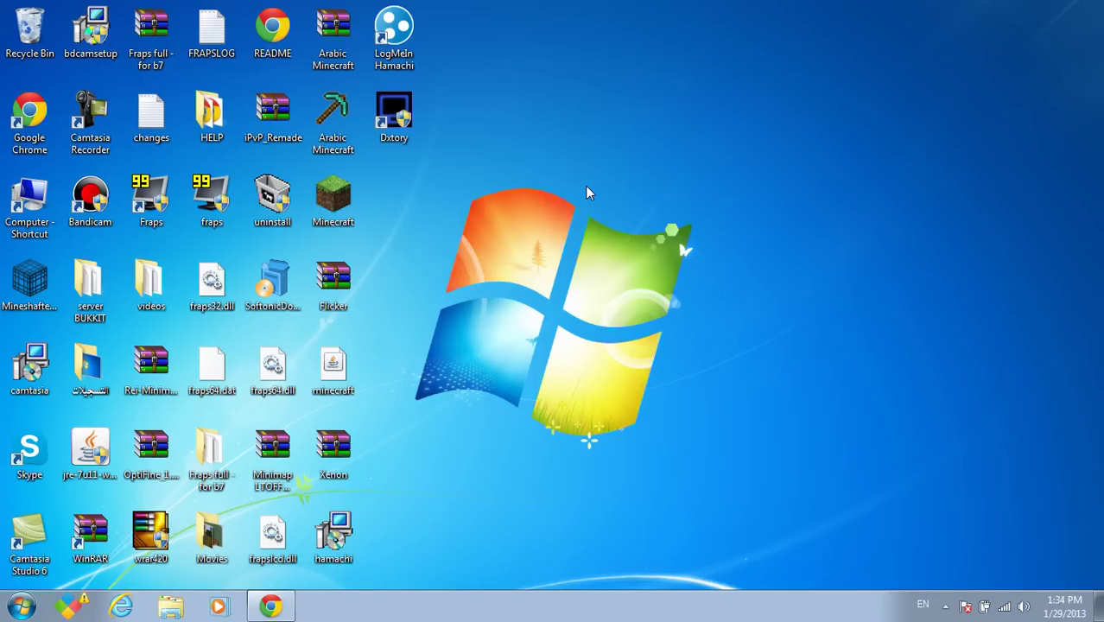
- Launch Dxtory from its desktop shortcut and run License Register from the trial notice
click(381, 124)
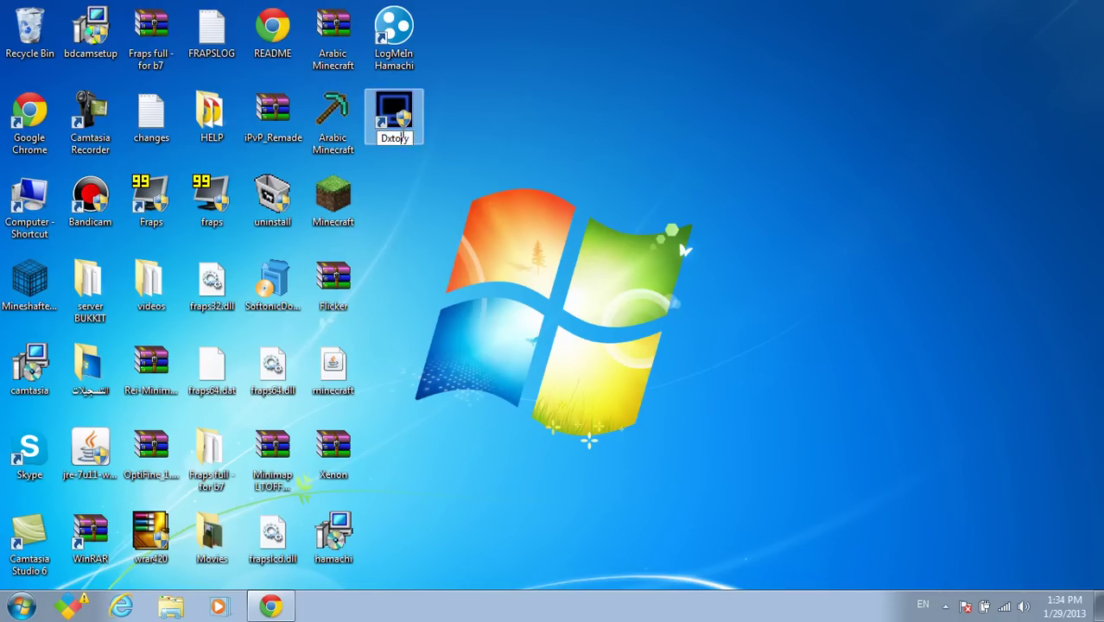
double_click(406, 119)
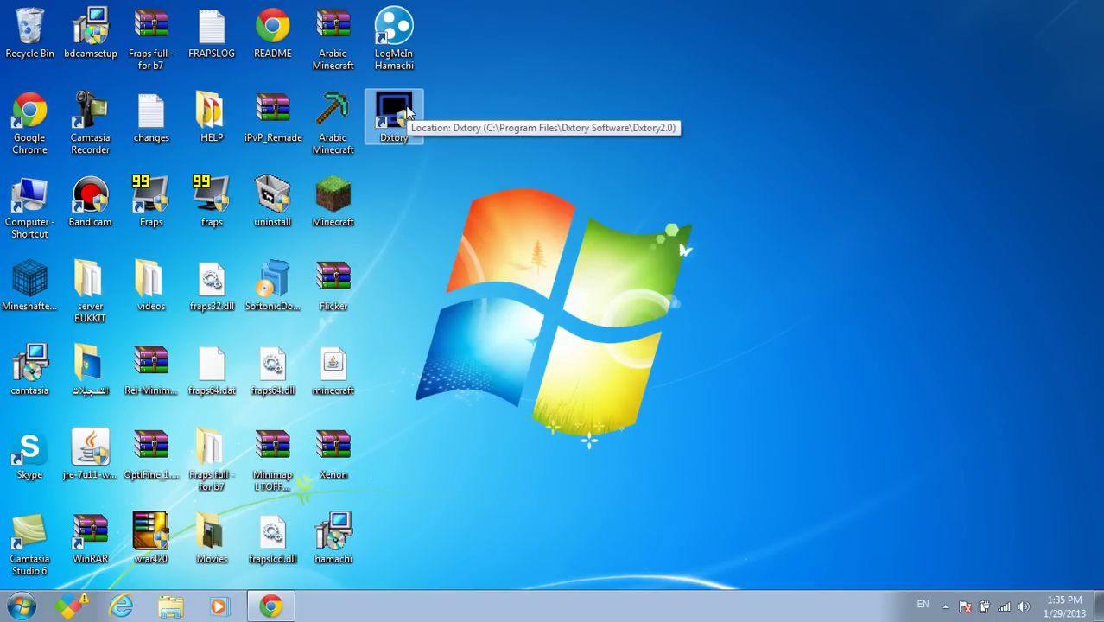
double_click(408, 113)
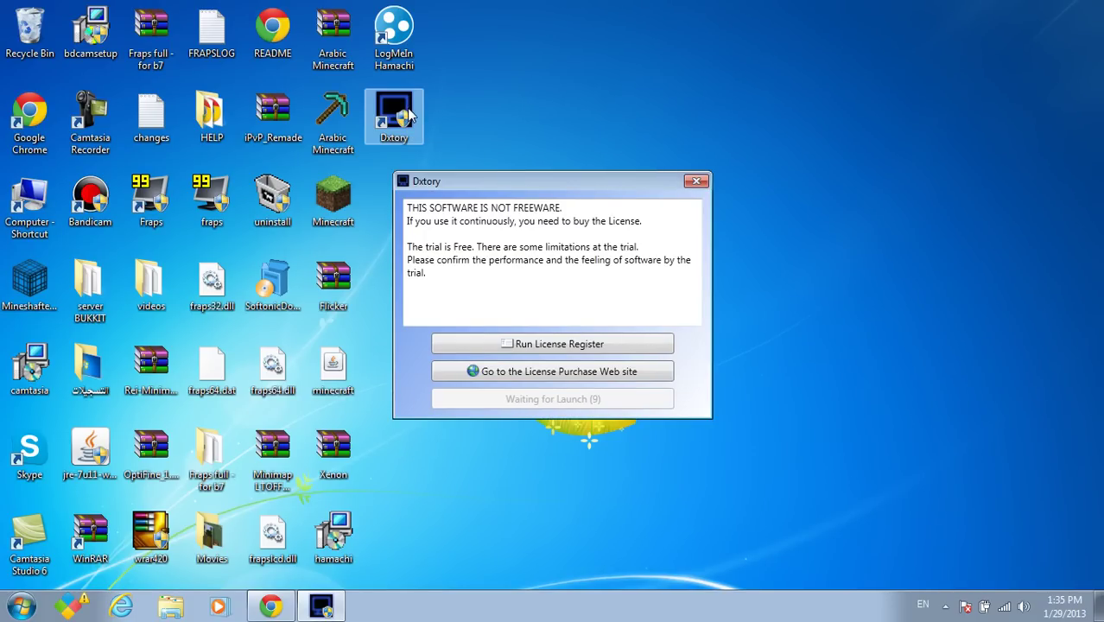
click(536, 345)
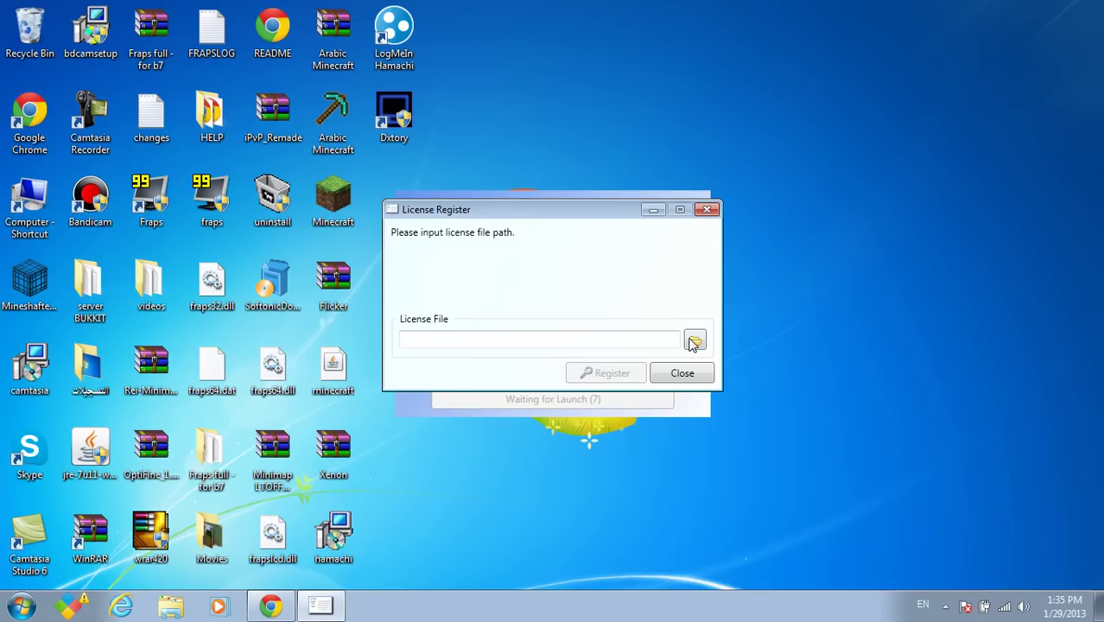
- Place a License Register shortcut on the desktop from the Dxtory2.0 program group
click(22, 606)
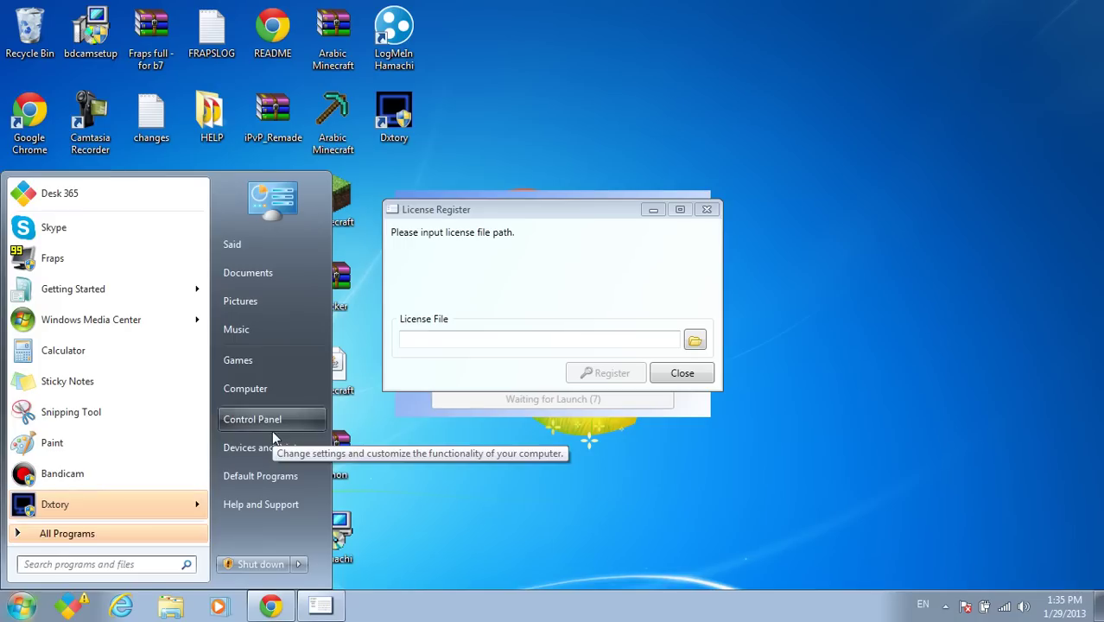
click(57, 536)
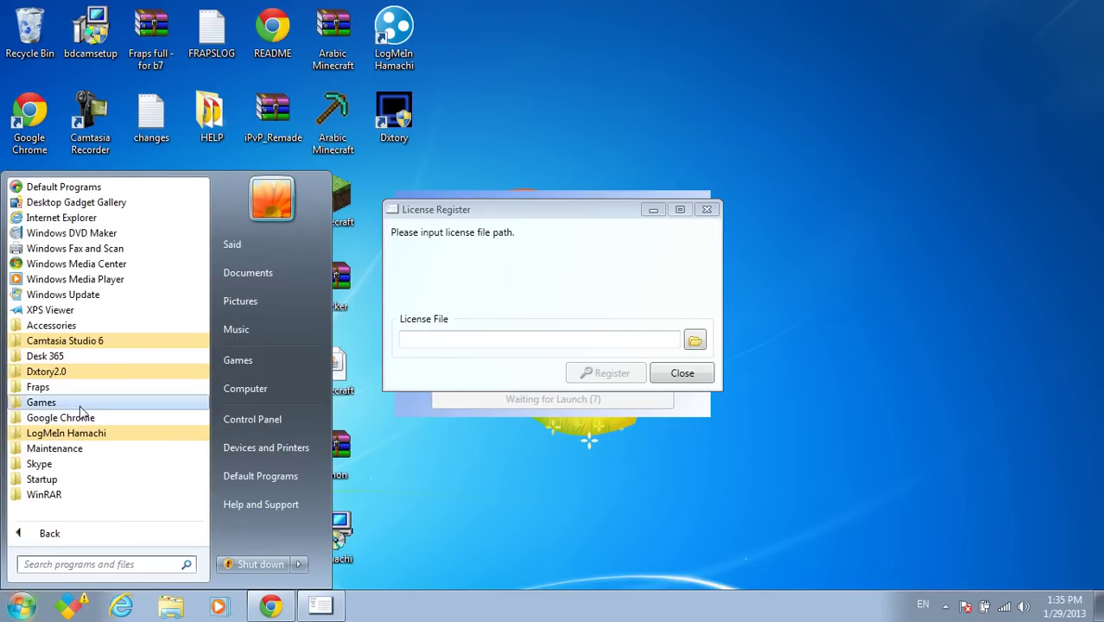
click(60, 375)
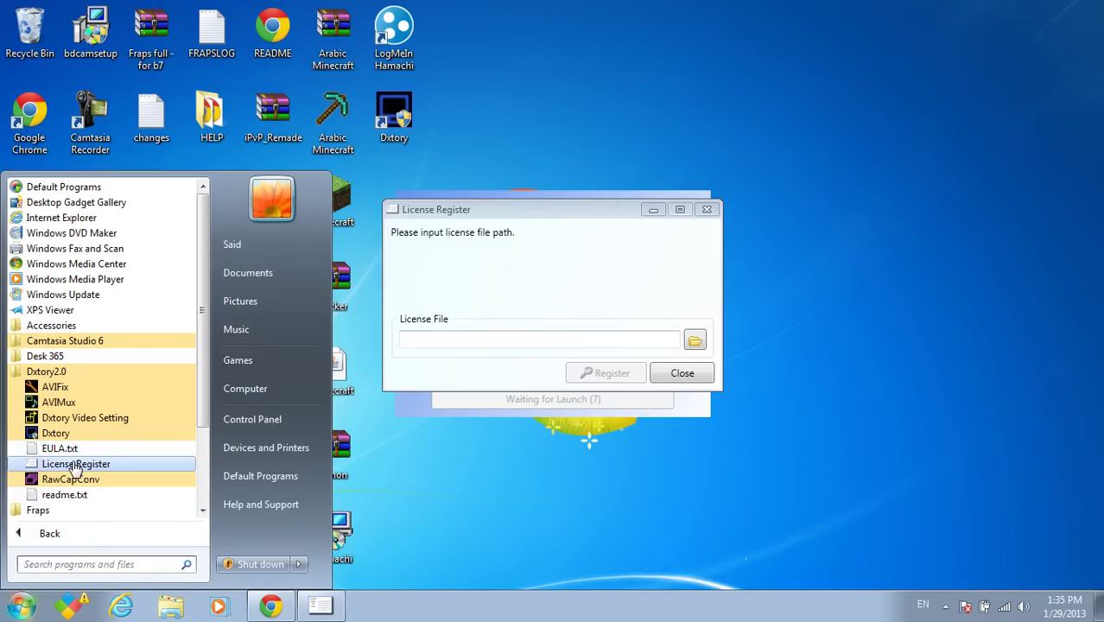
drag(76, 466, 445, 190)
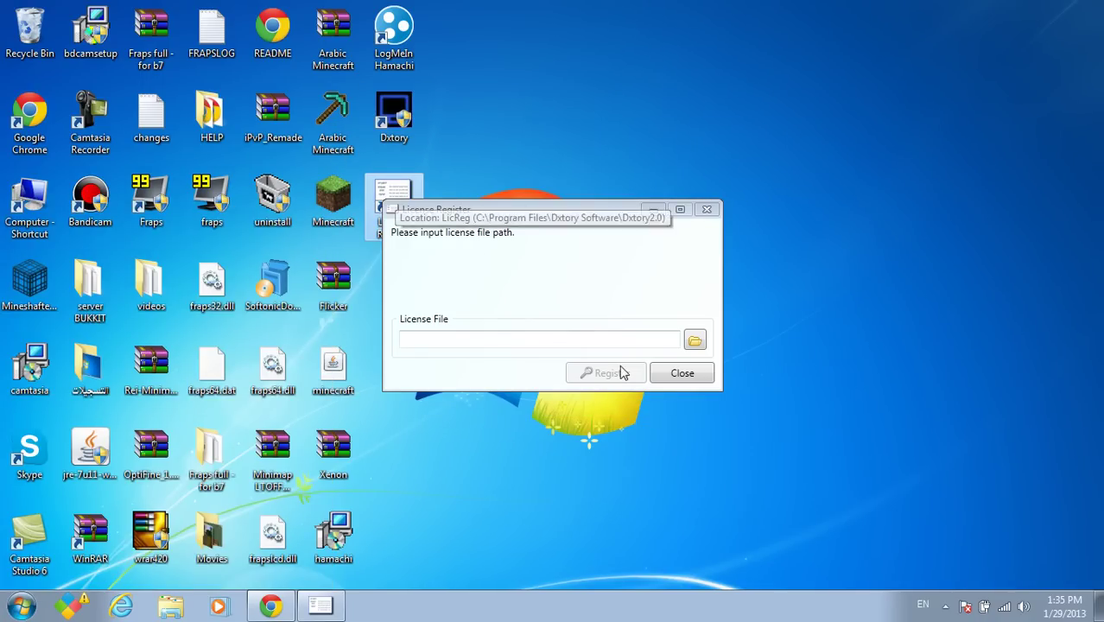
click(676, 346)
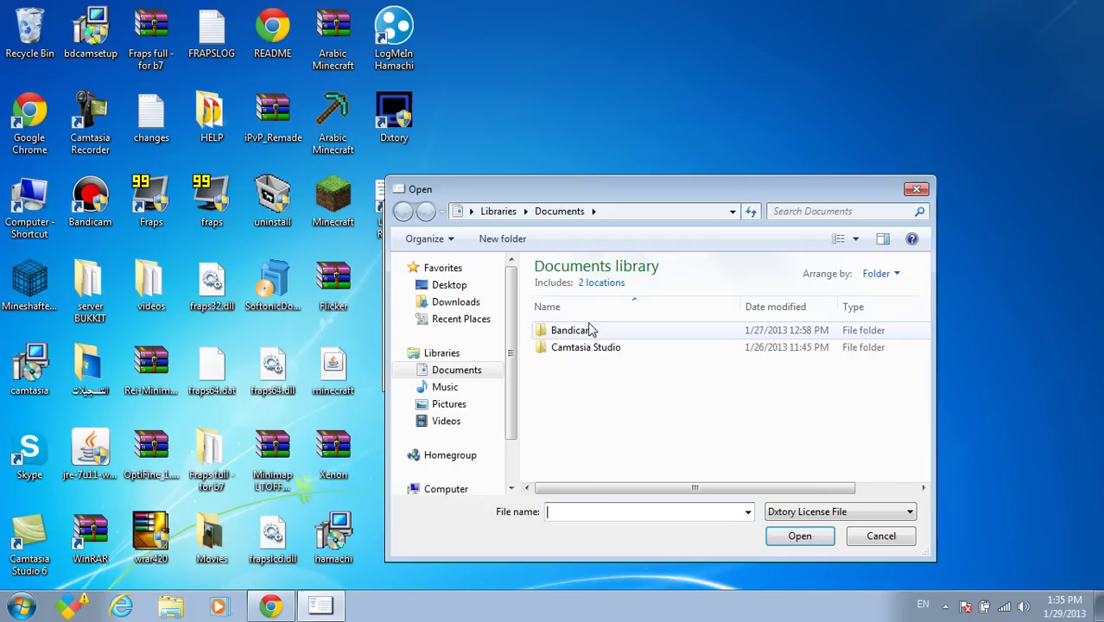
click(449, 285)
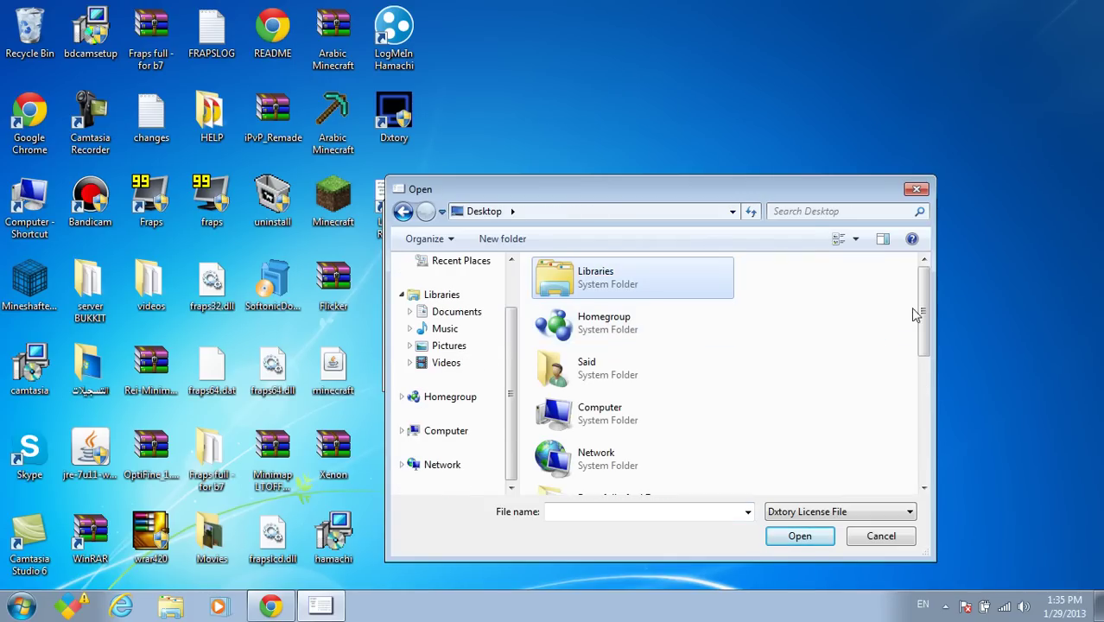
drag(922, 306, 900, 289)
drag(536, 202, 932, 189)
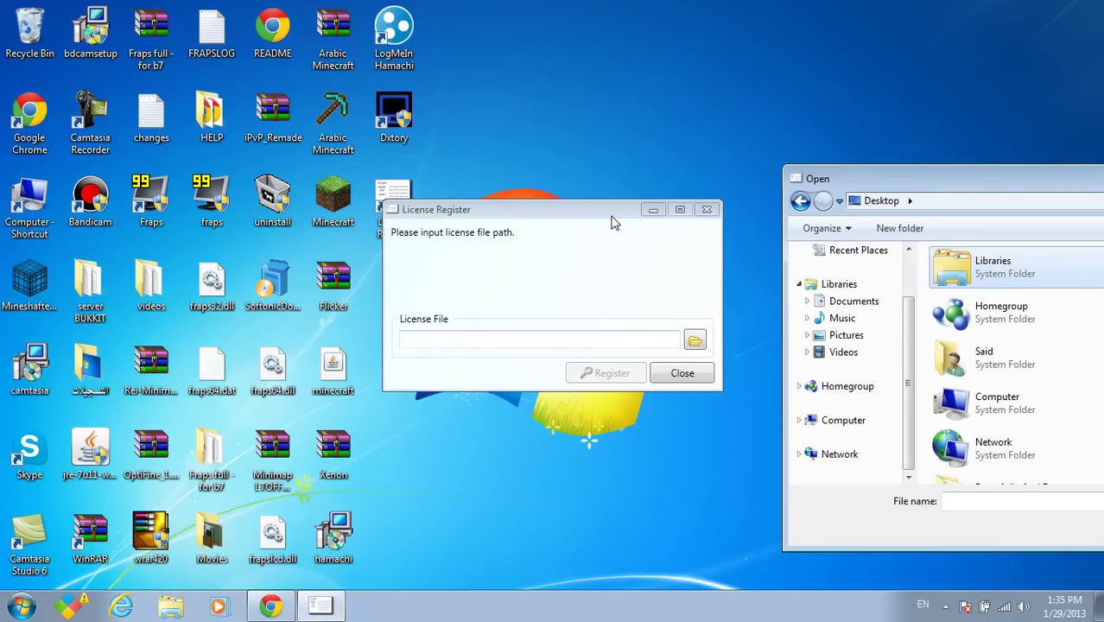
drag(854, 177, 618, 169)
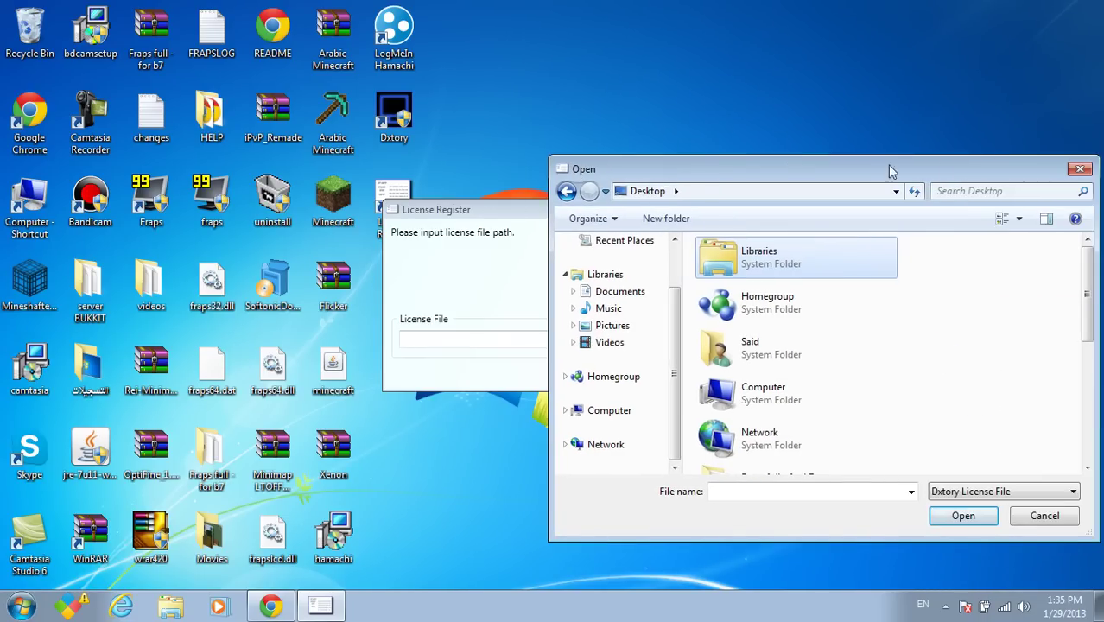
click(1077, 170)
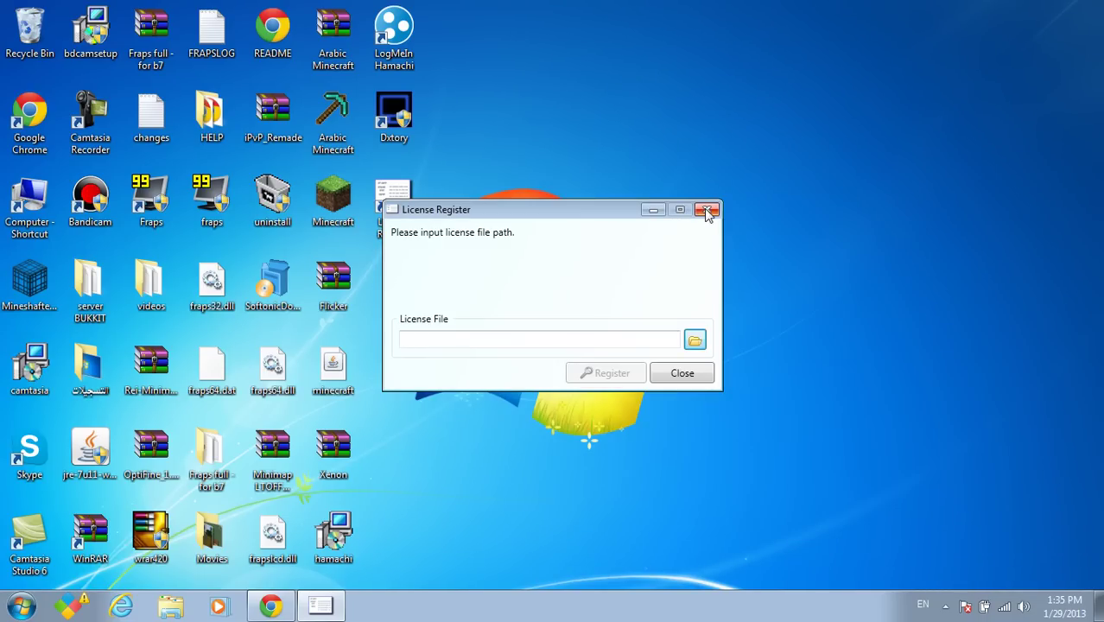
click(682, 373)
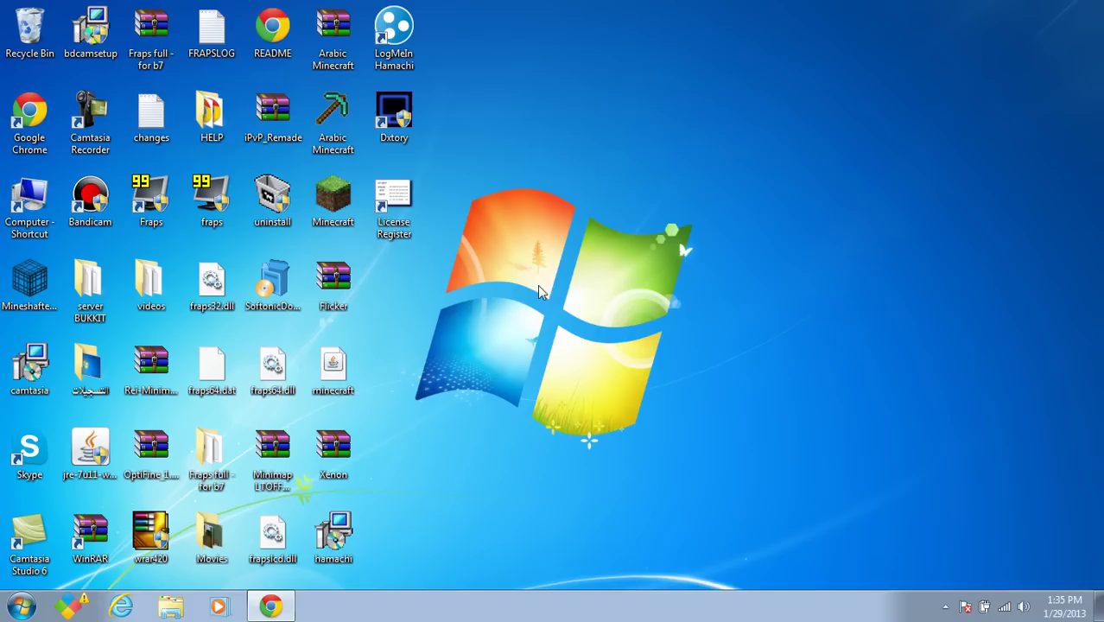
click(399, 204)
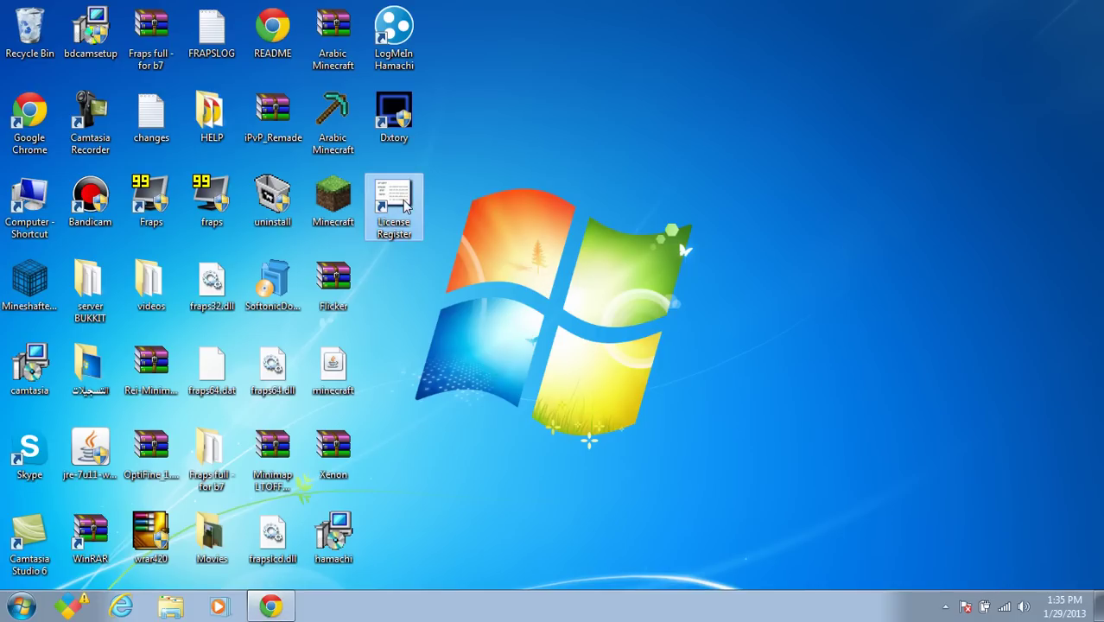
click(485, 497)
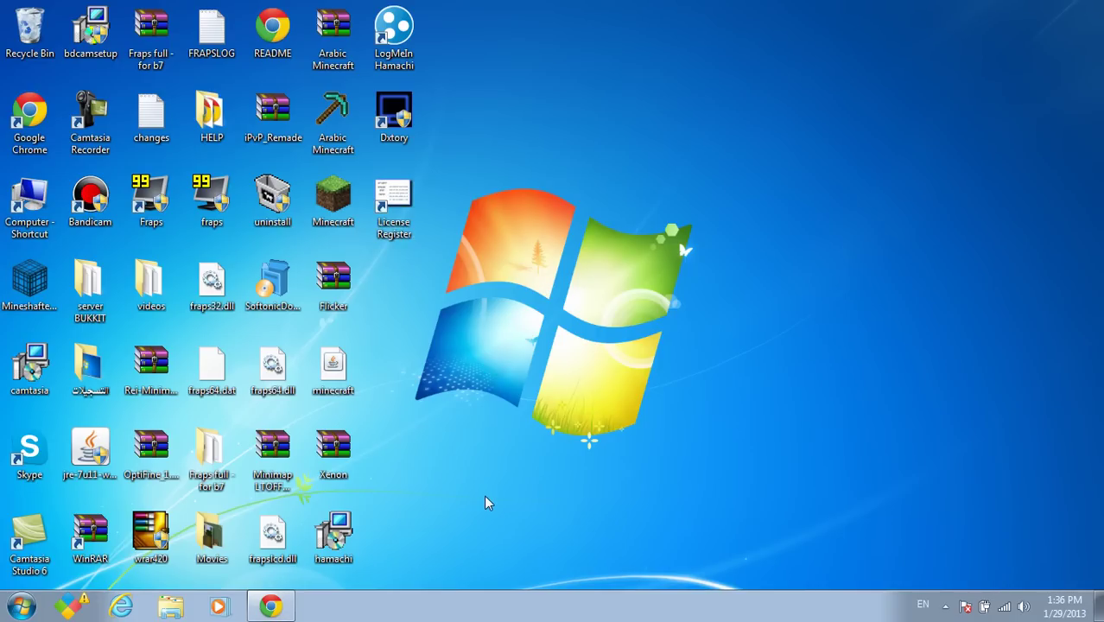
- Start Dxtory from its desktop shortcut, move the trial notice aside and run License Register
double_click(392, 121)
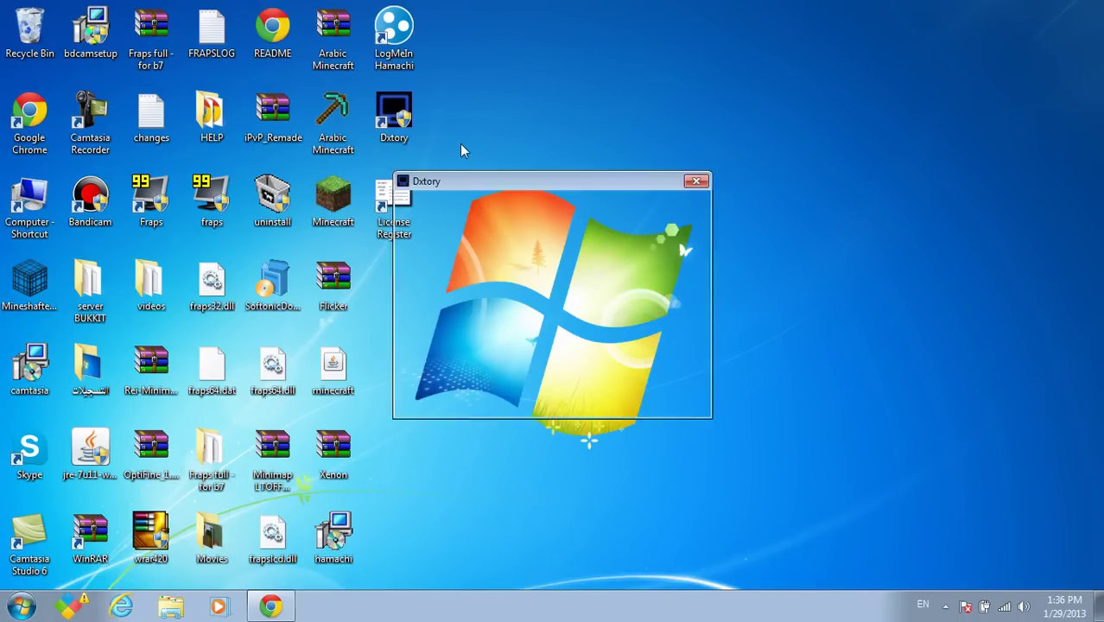
drag(512, 190, 726, 191)
click(730, 346)
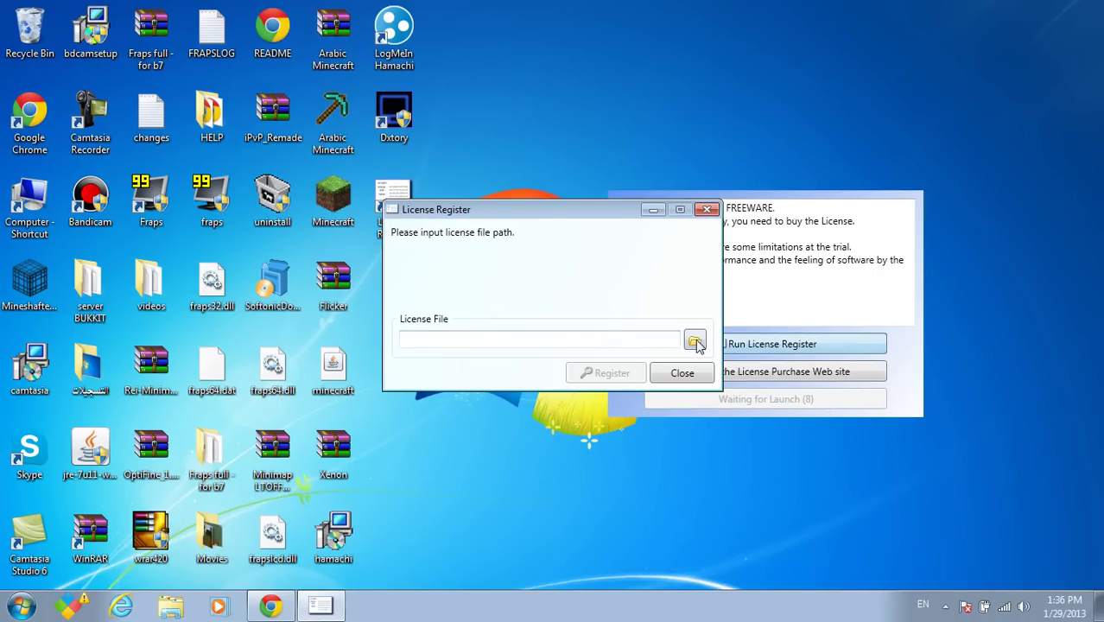
- Load DxtoryLicenceFile from the Full subfolder of the Dxtory 2.0.104 folder in Downloads as the license file
click(694, 340)
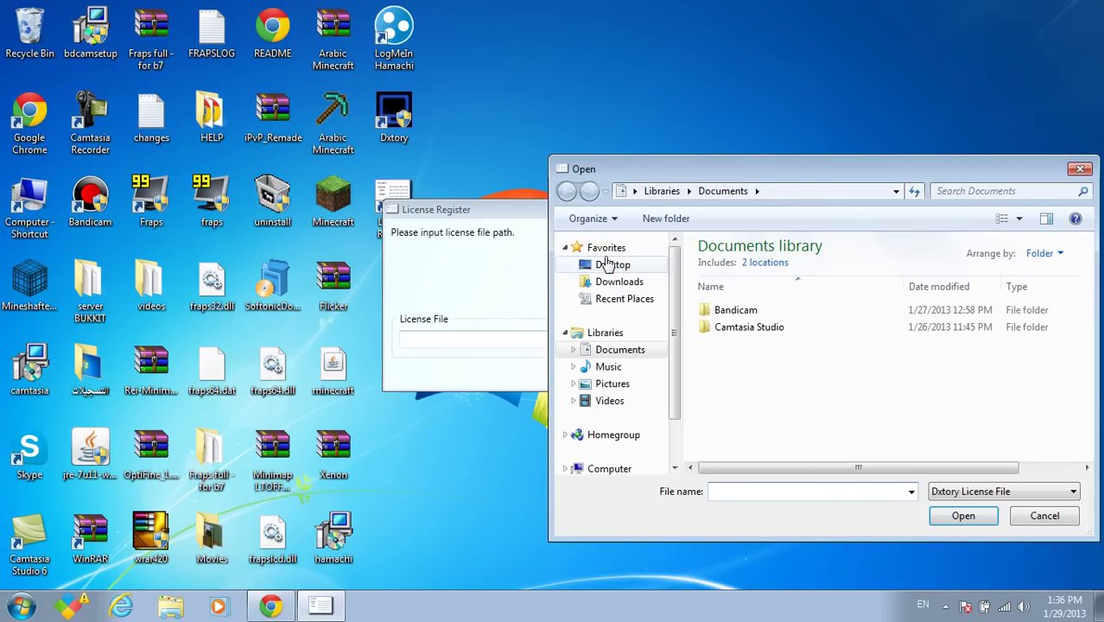
click(610, 265)
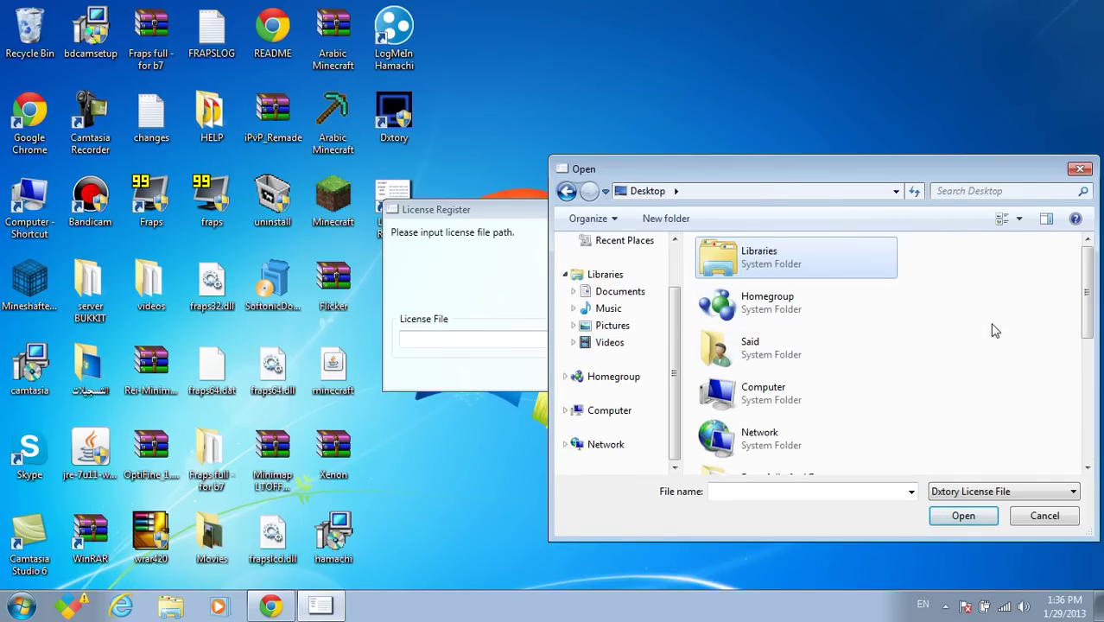
drag(1087, 289, 1021, 265)
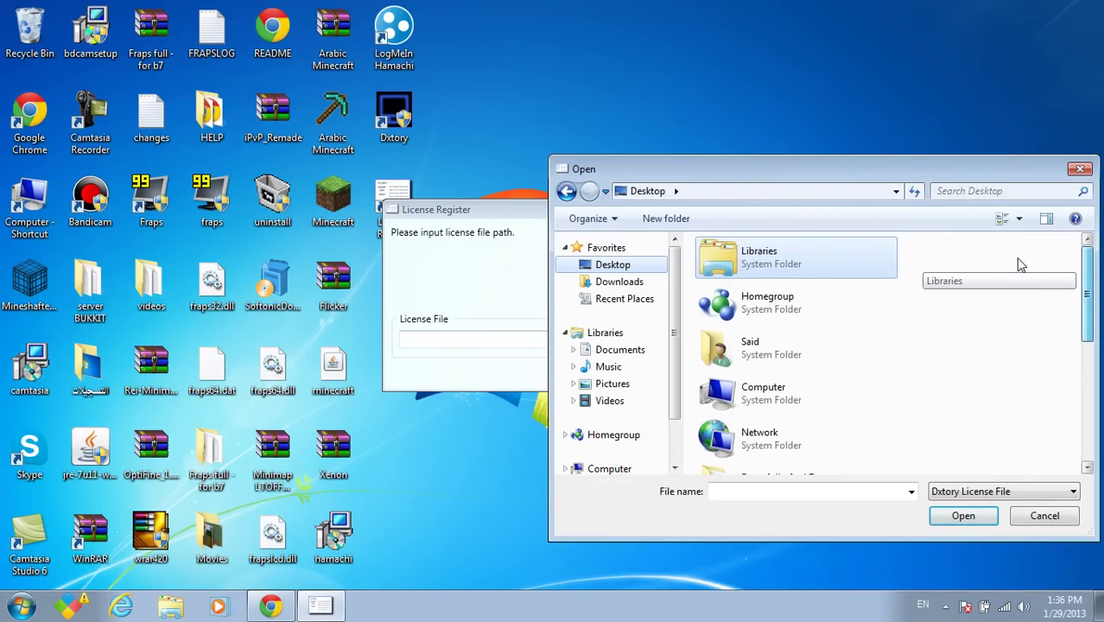
click(615, 283)
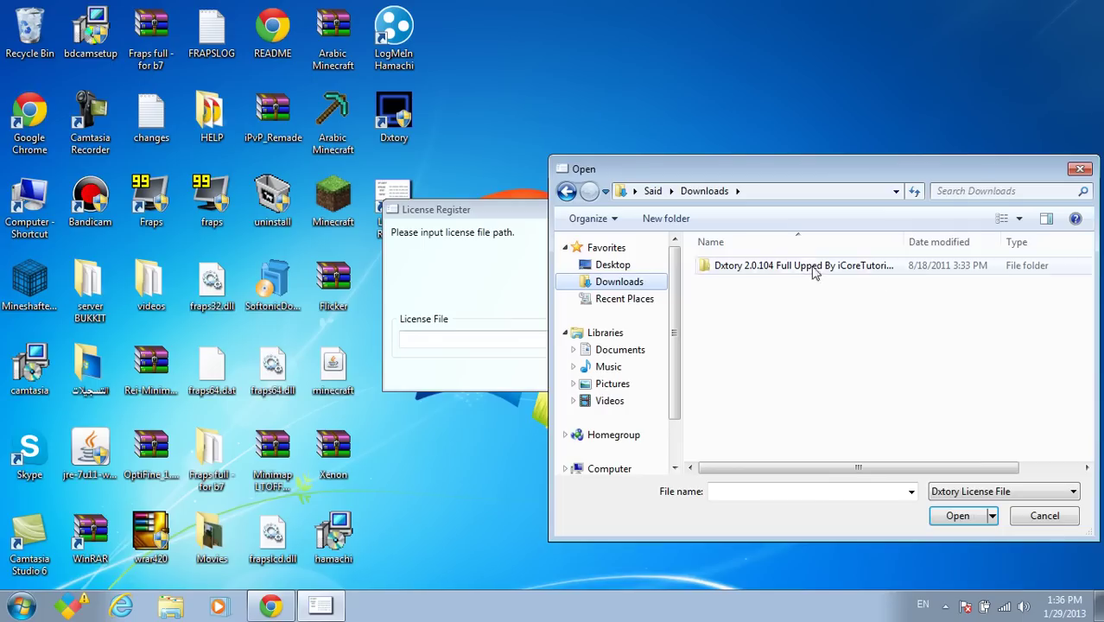
double_click(785, 265)
click(745, 286)
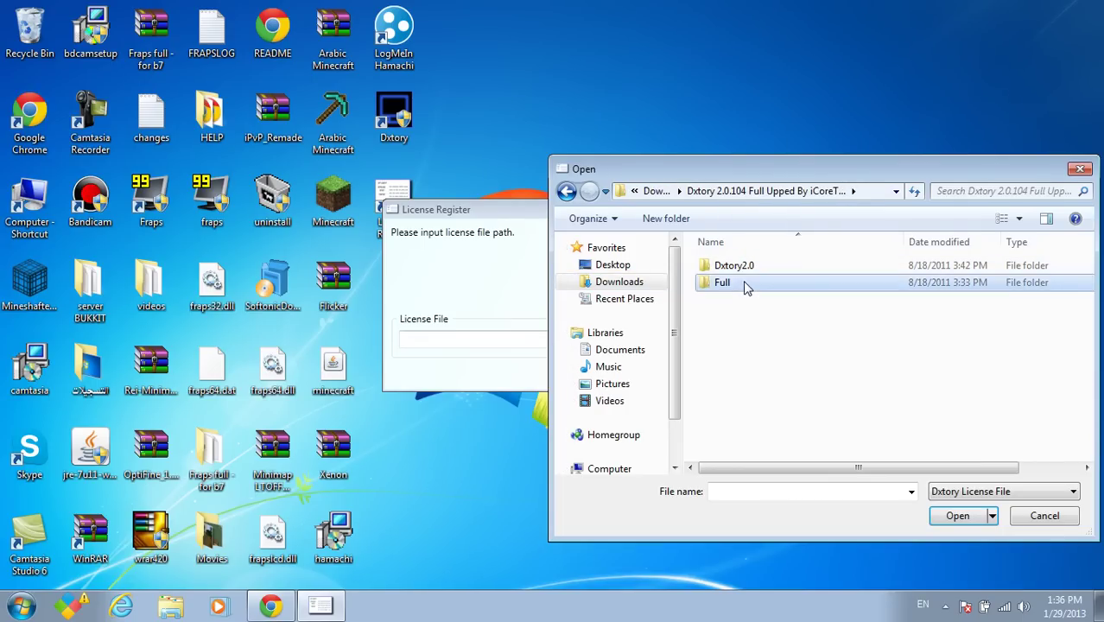
double_click(746, 286)
click(757, 272)
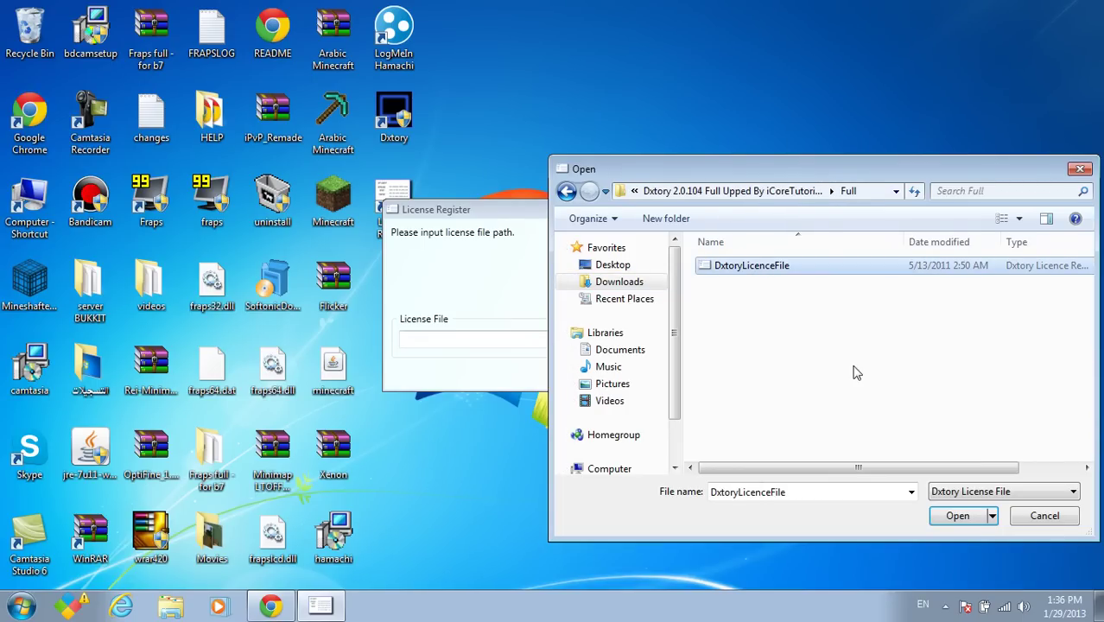
click(957, 517)
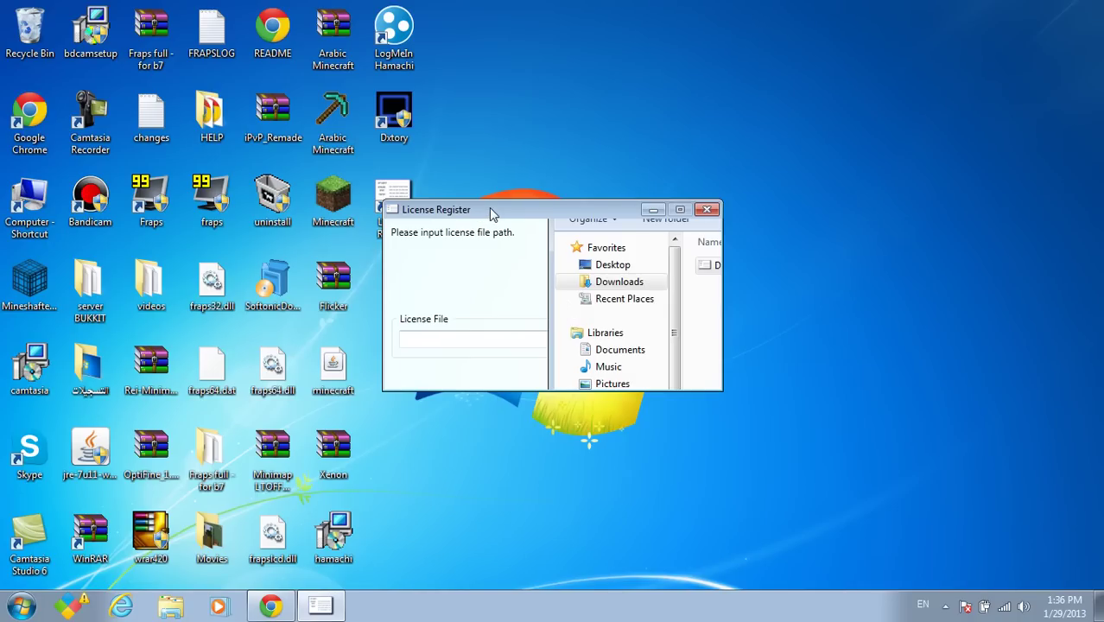
- Register Dxtory with the selected license file and close License Register
drag(503, 213, 587, 222)
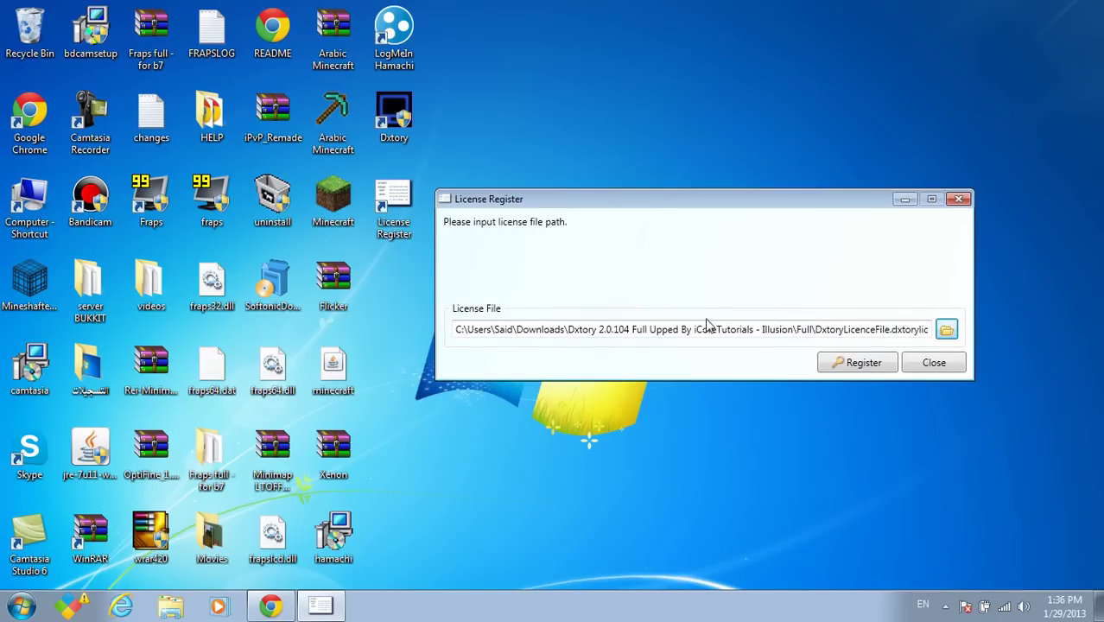
click(877, 361)
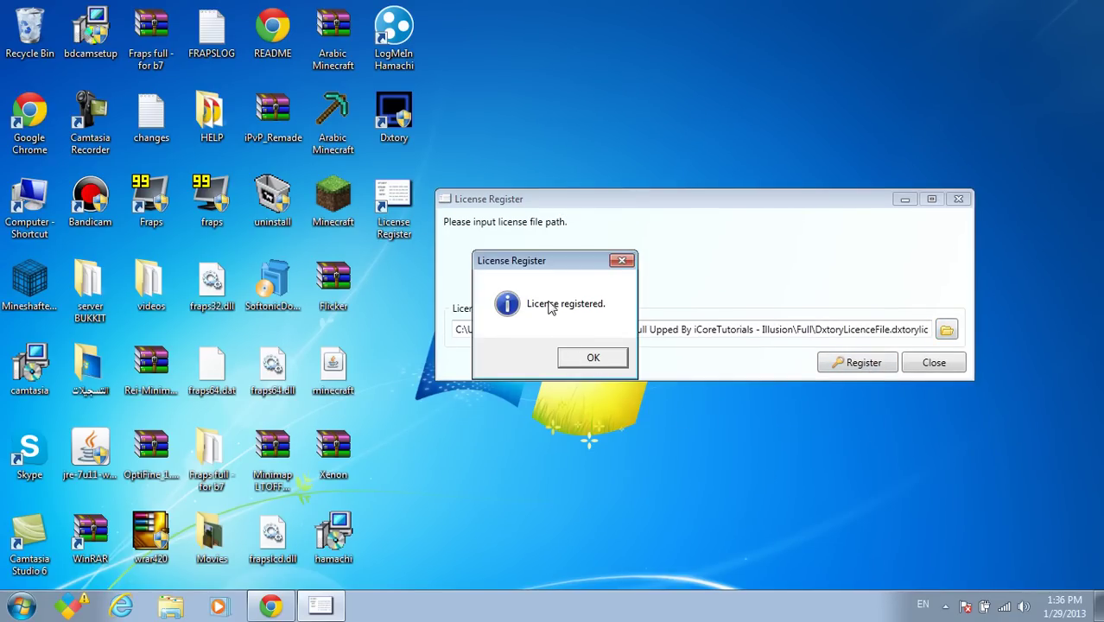
click(588, 360)
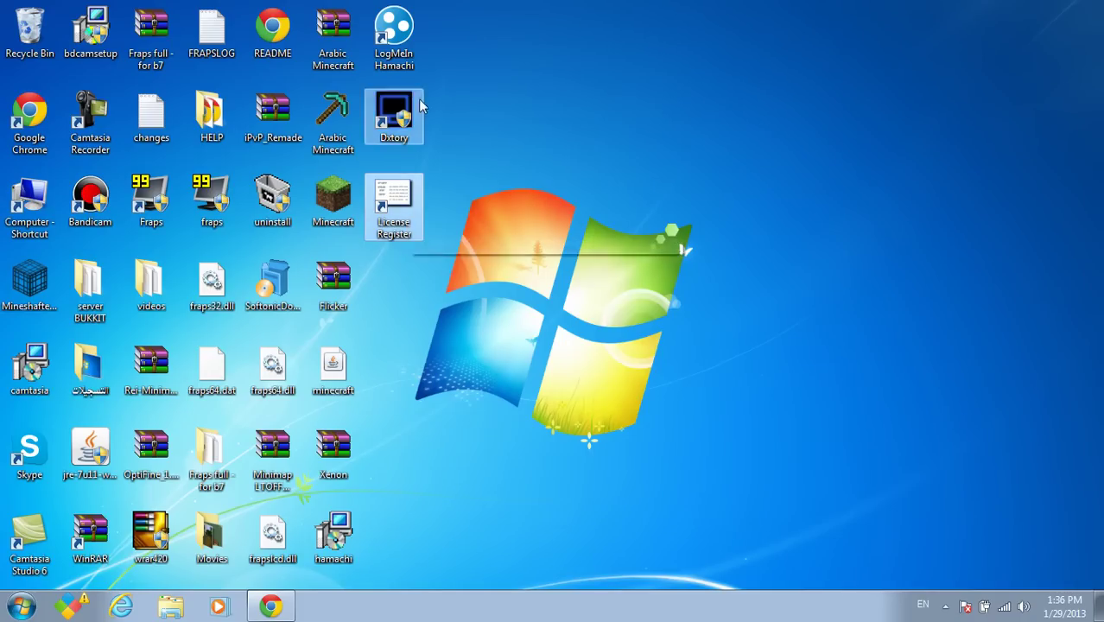
click(273, 607)
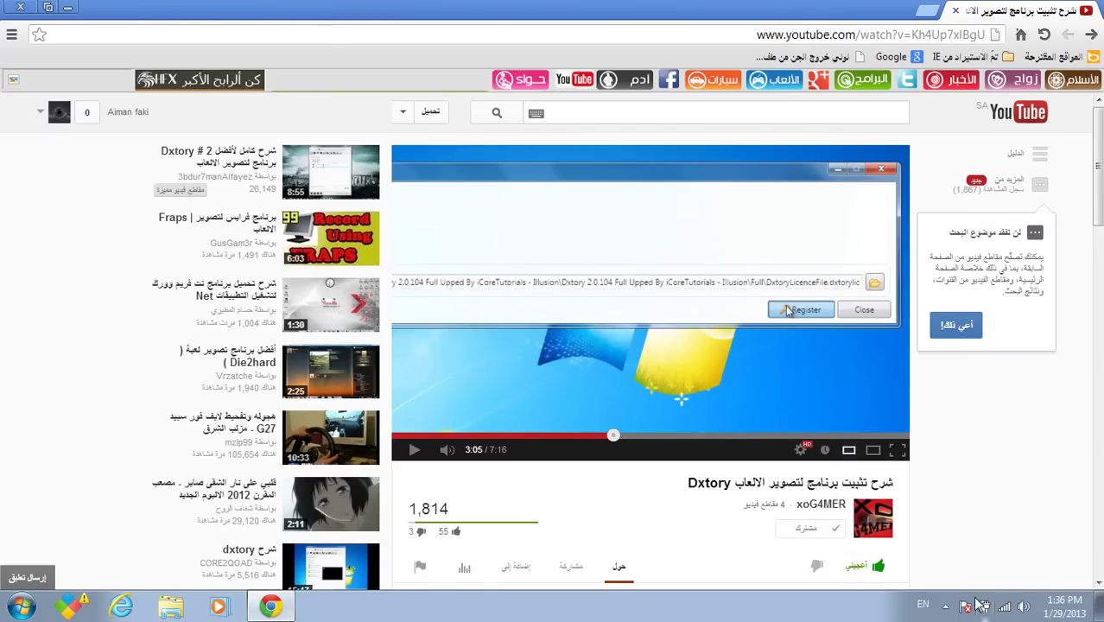
click(946, 605)
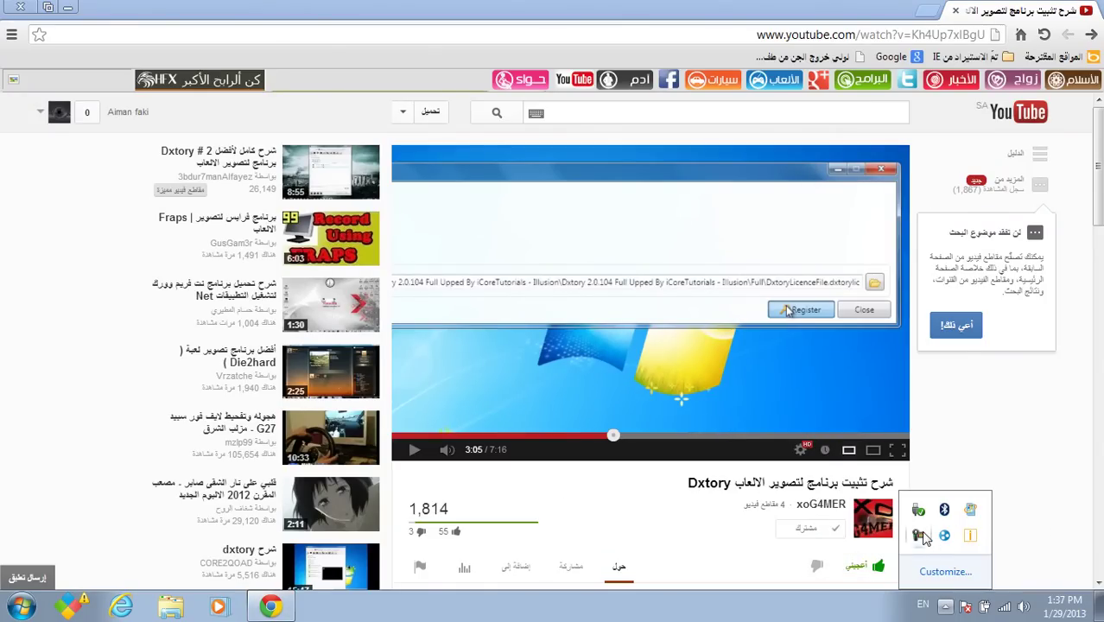
click(923, 537)
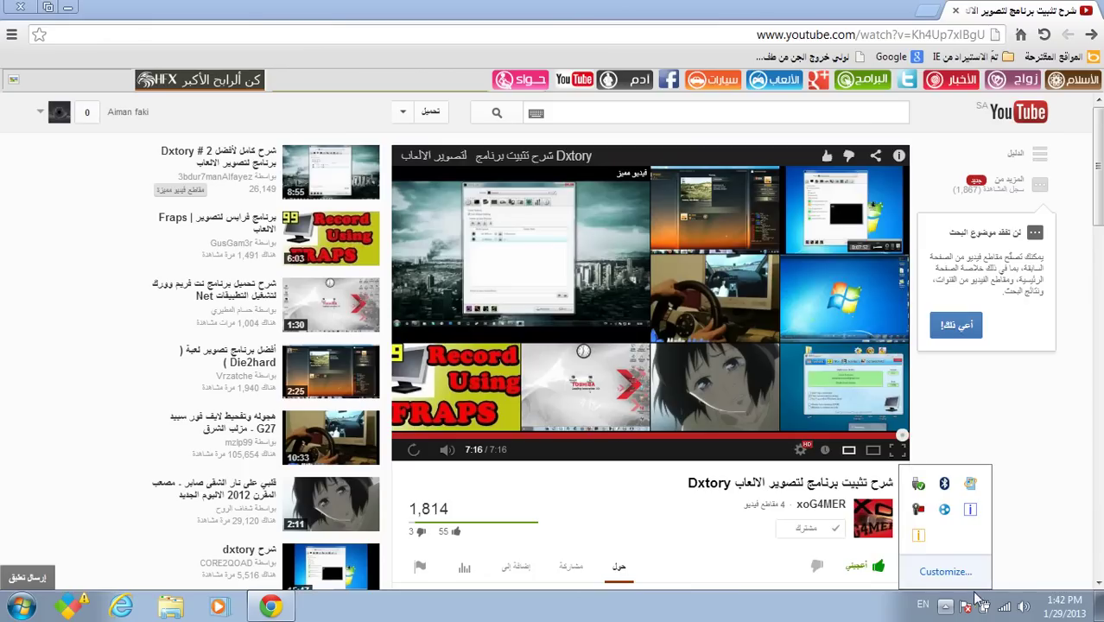
click(974, 595)
click(945, 606)
click(918, 509)
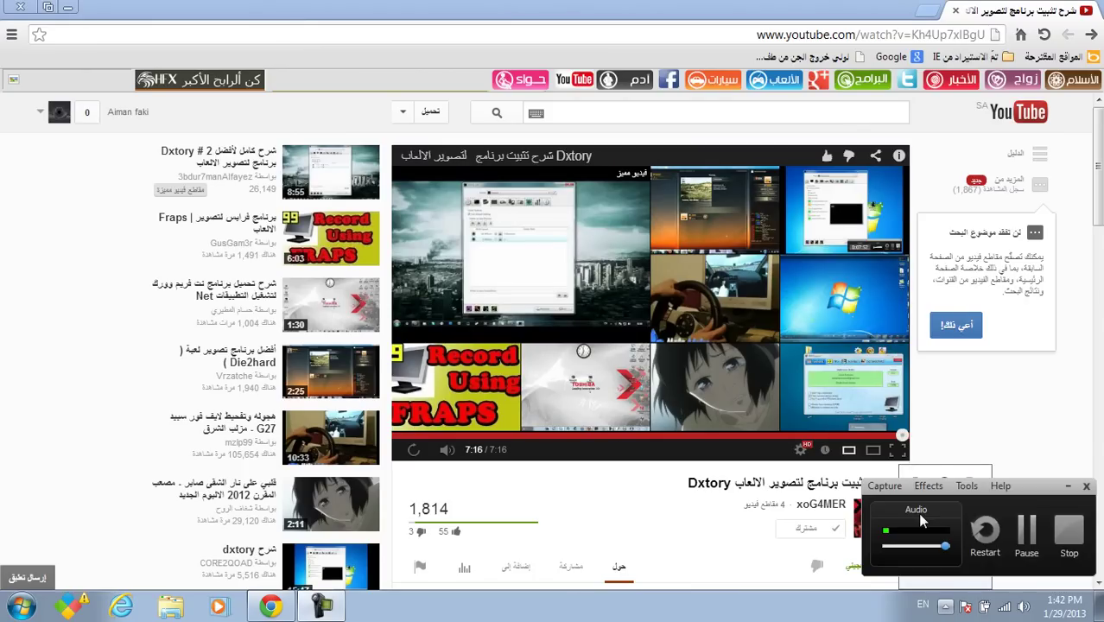
click(1070, 486)
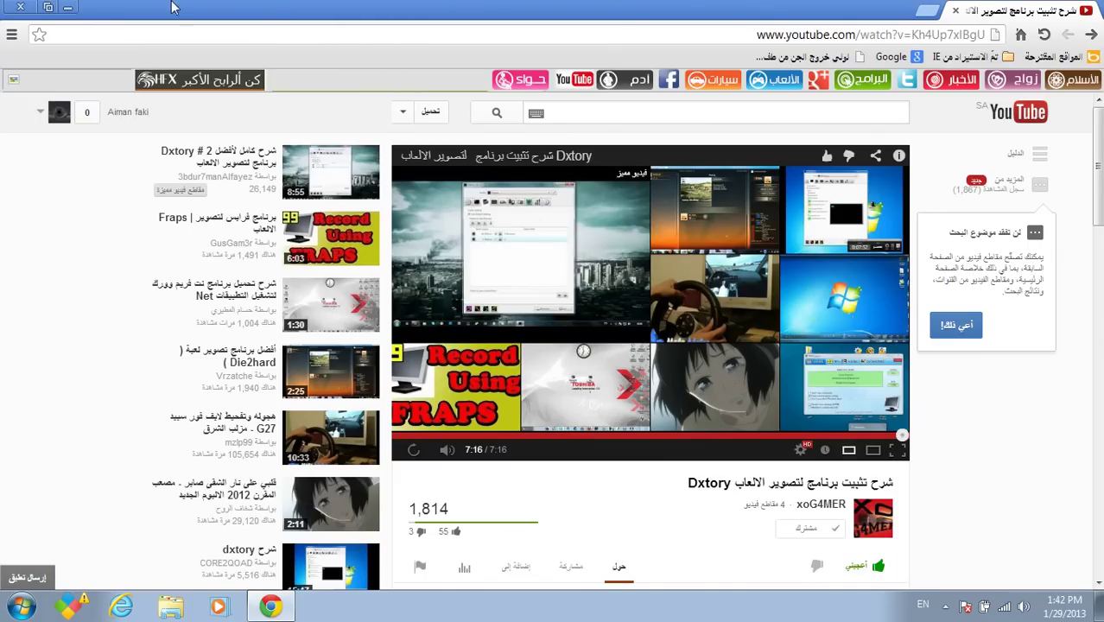
click(68, 7)
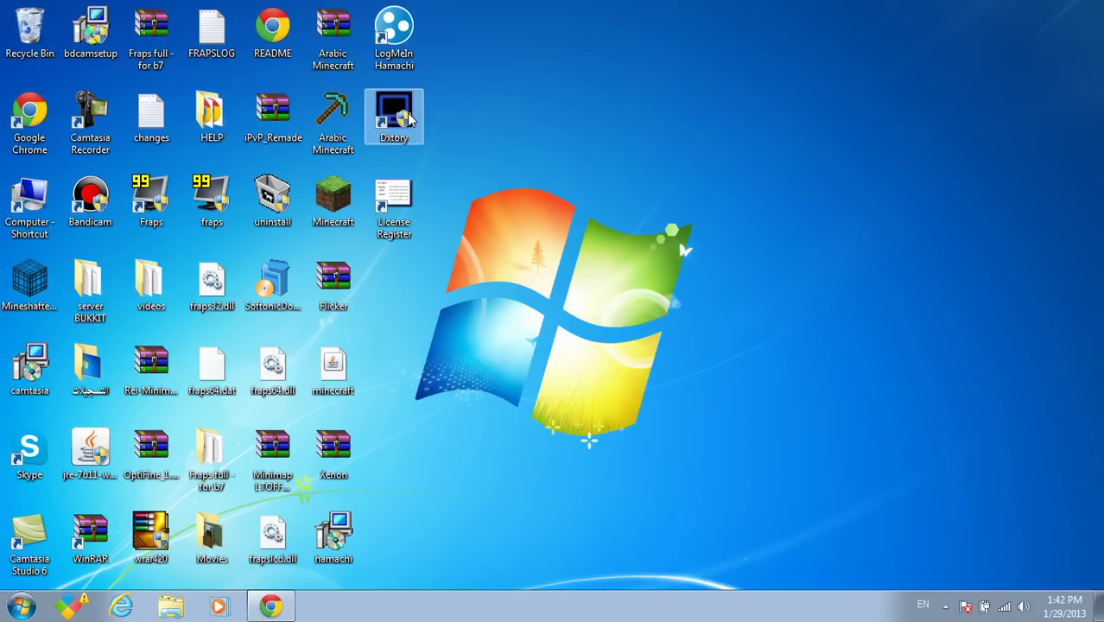
- Dismiss the Dxtory update notification without downloading the new version
click(947, 604)
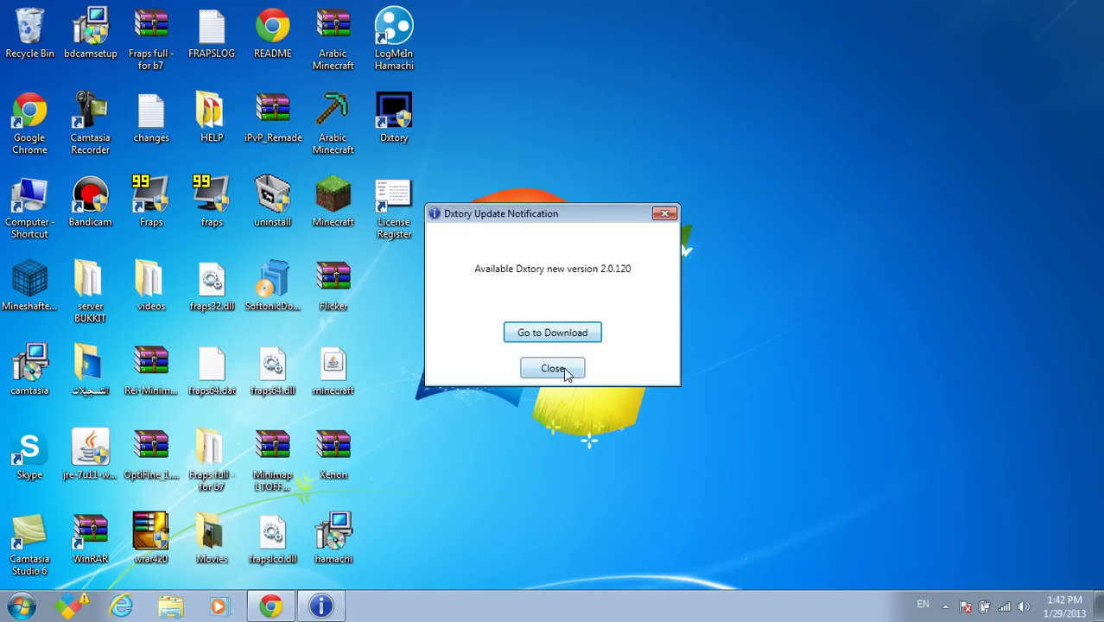
click(564, 372)
click(947, 605)
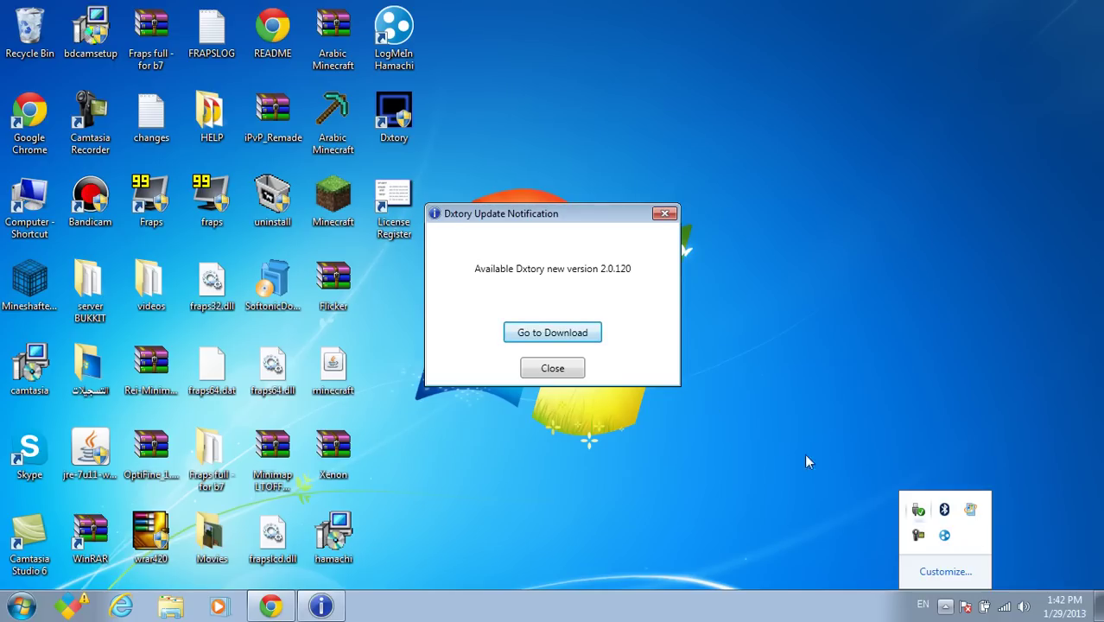
click(568, 369)
click(557, 370)
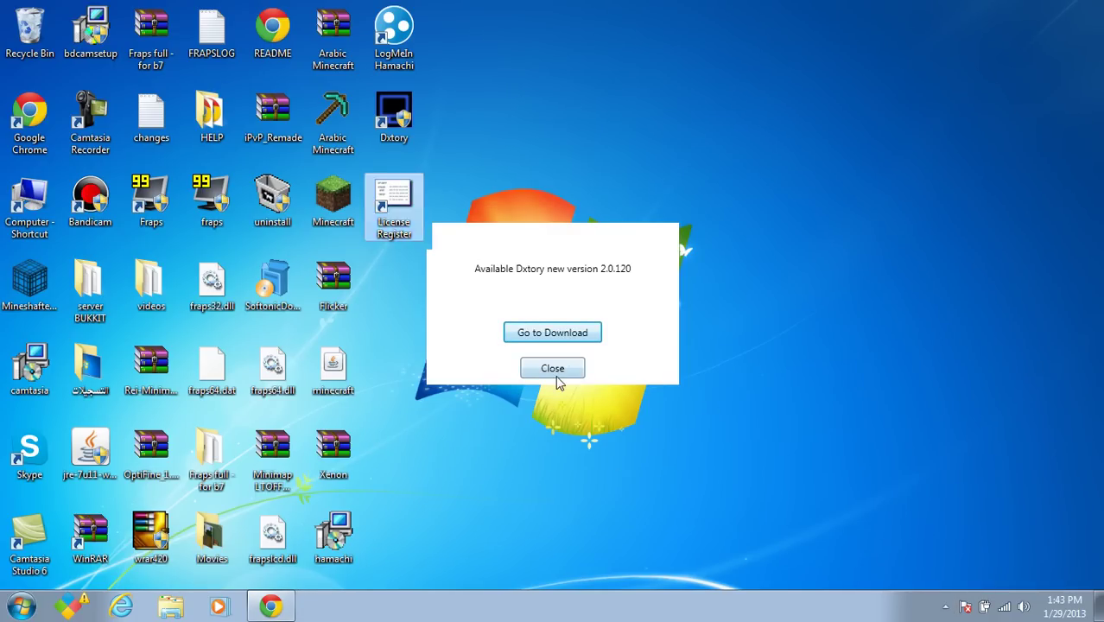
- Launch Dxtory again from its desktop shortcut
drag(890, 231, 503, 458)
click(947, 606)
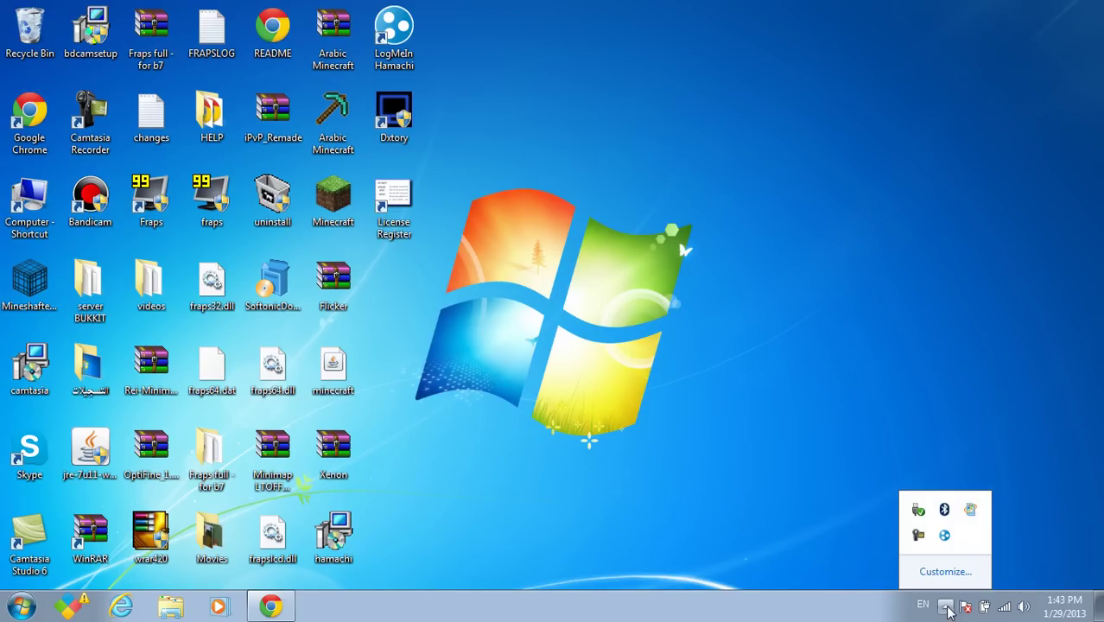
click(947, 606)
click(395, 108)
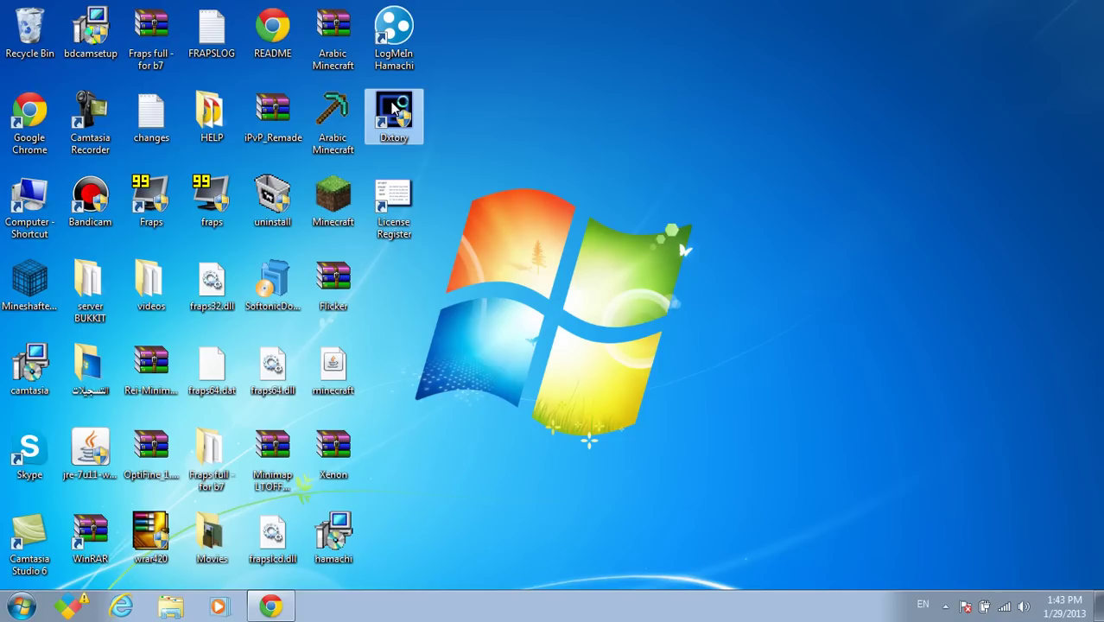
double_click(395, 107)
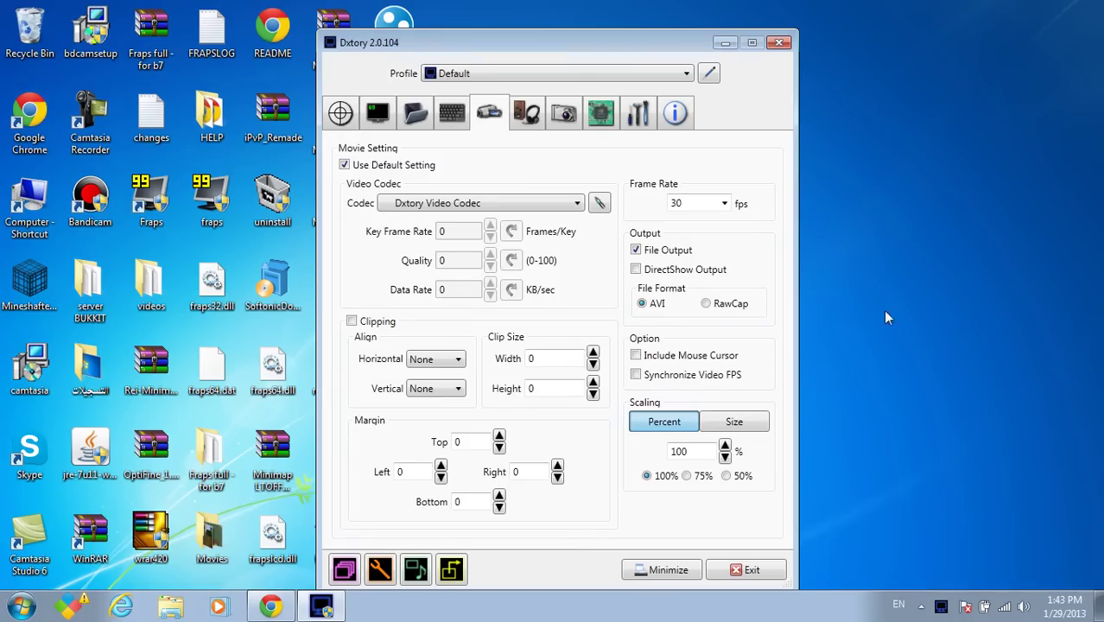
- Set the Dxtory Video Codec format to YUV410(4x4) - Low Quality in the movie settings
click(600, 203)
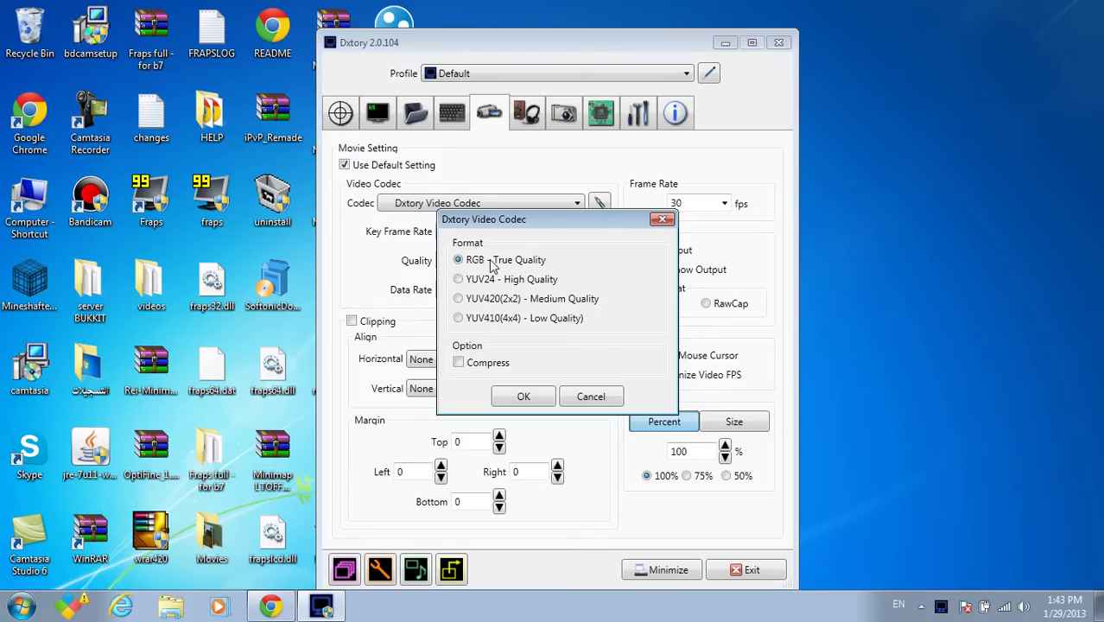
click(479, 318)
click(529, 397)
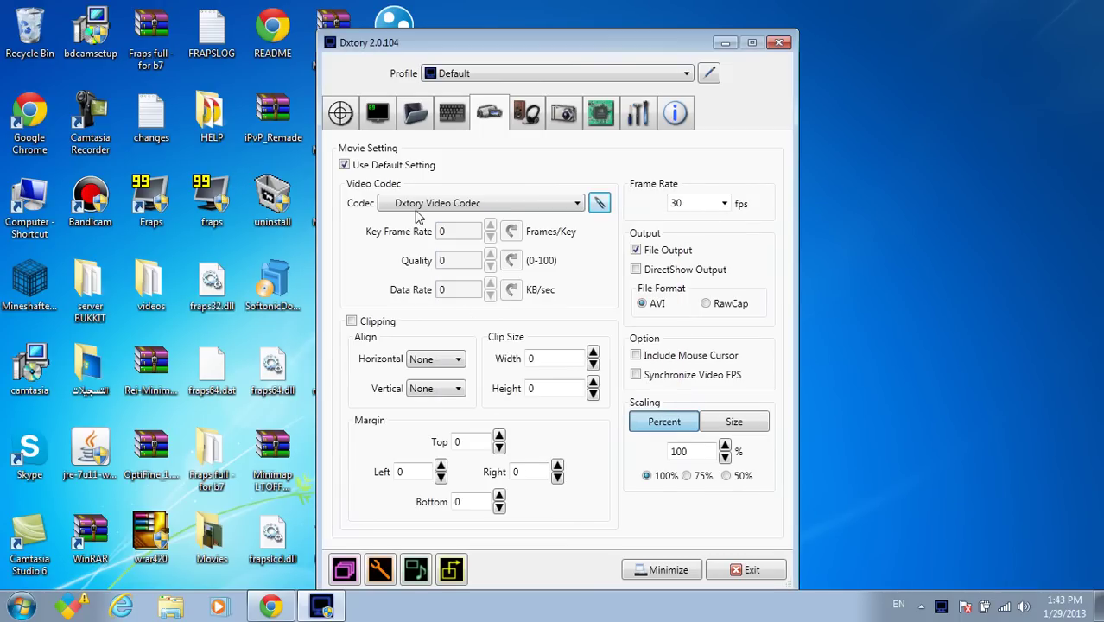
- Set the movie frame rate to 20 fps, and look at the Size scaling mode before returning to Percent
click(729, 211)
click(728, 210)
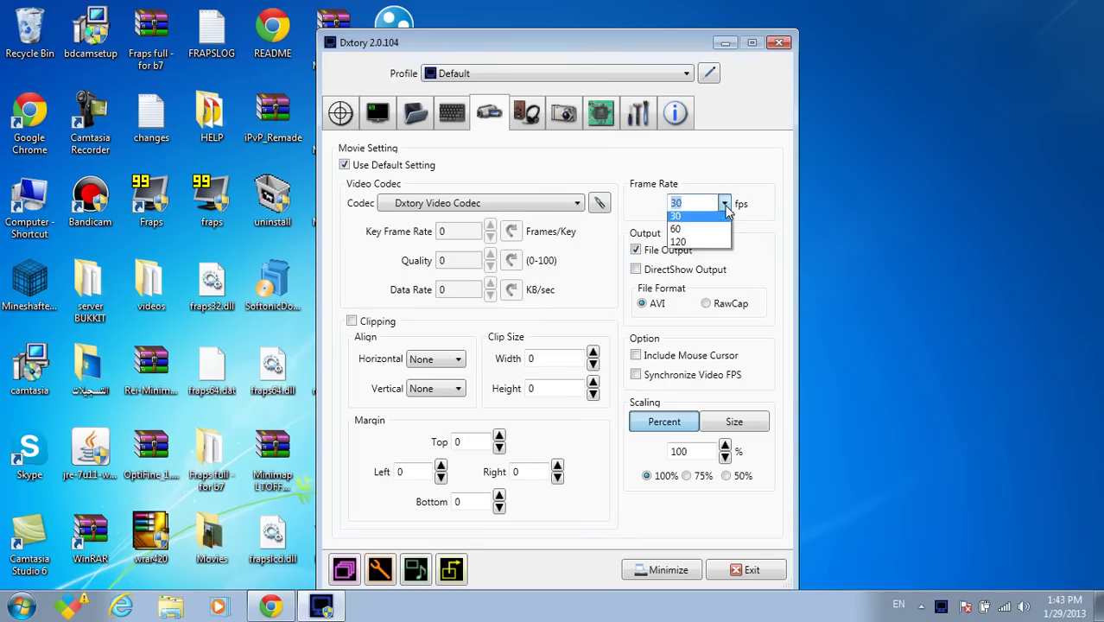
click(728, 211)
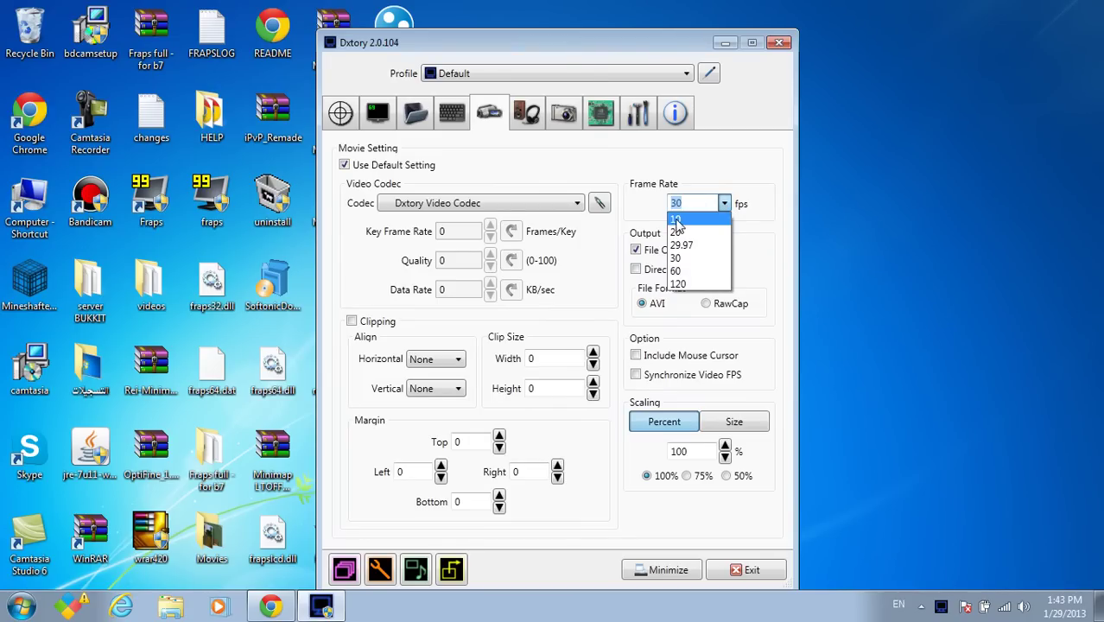
click(691, 221)
click(724, 204)
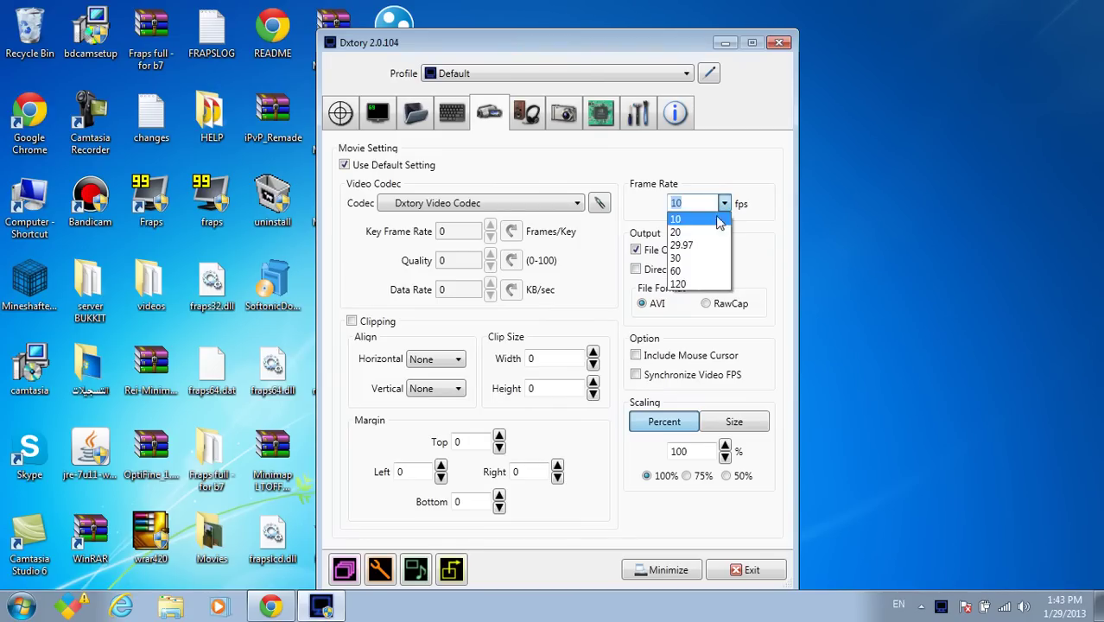
click(707, 246)
click(725, 206)
click(691, 228)
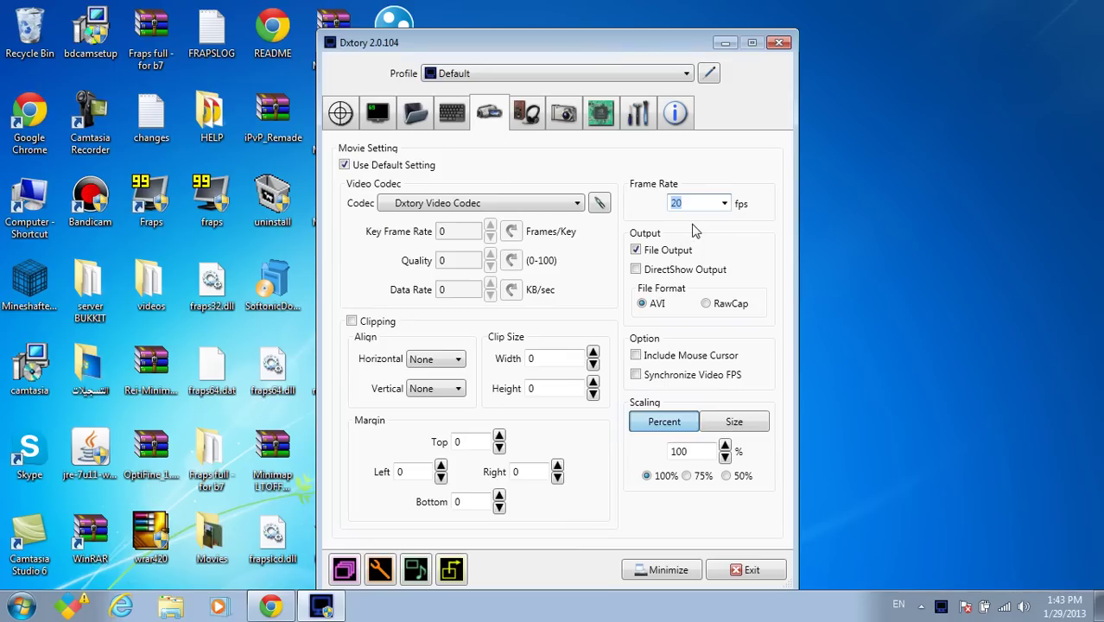
click(730, 424)
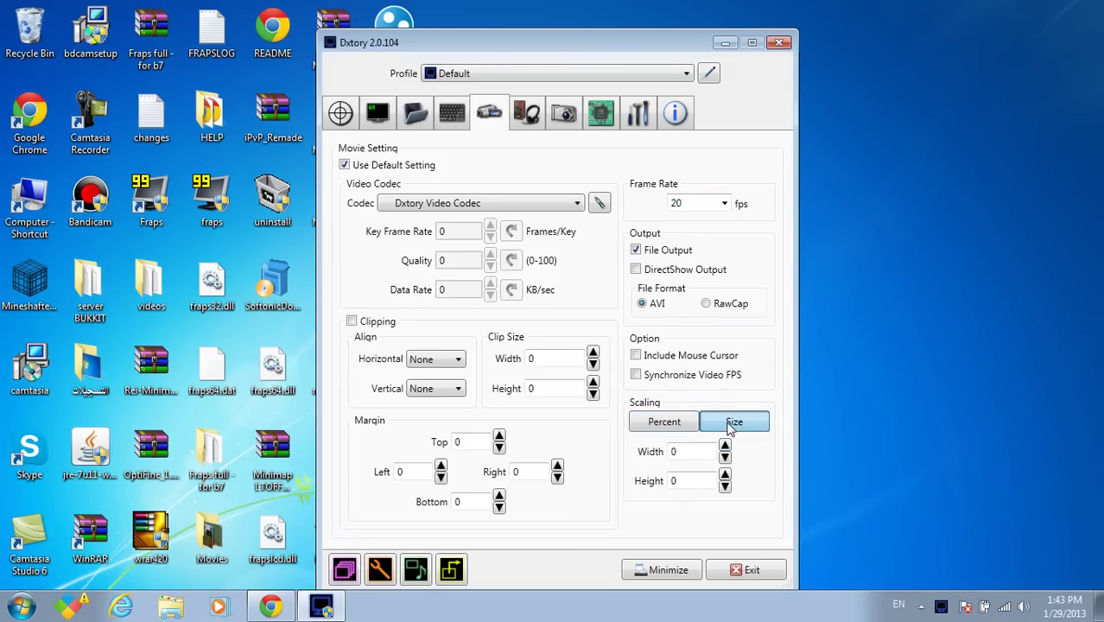
click(677, 423)
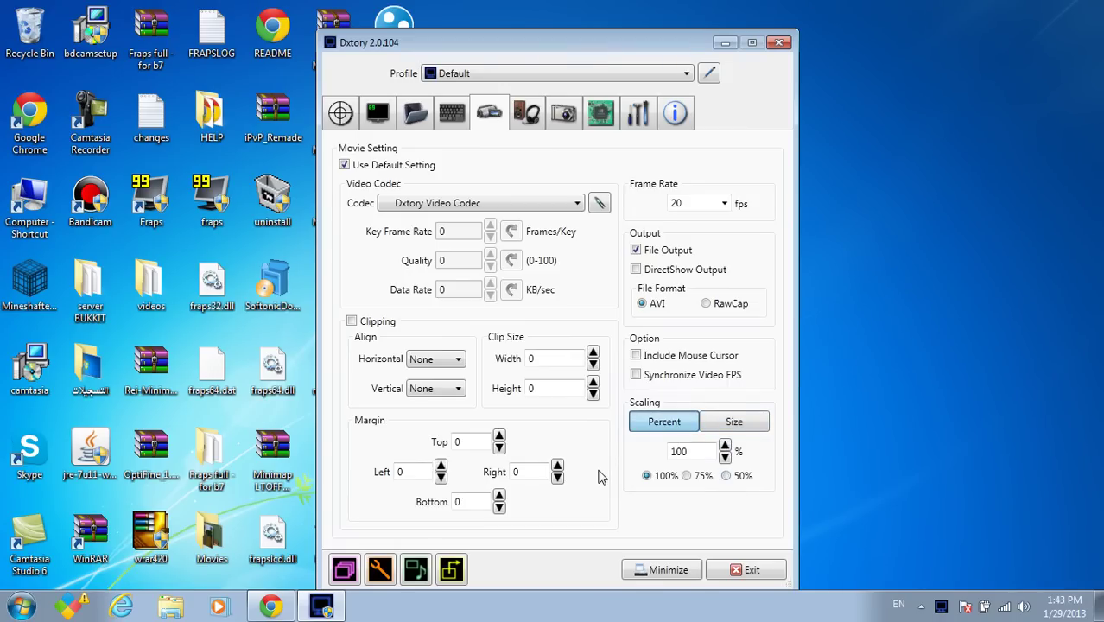
- Set the recording device in the audio settings to Microphone (High Definition Audio Device)
click(524, 111)
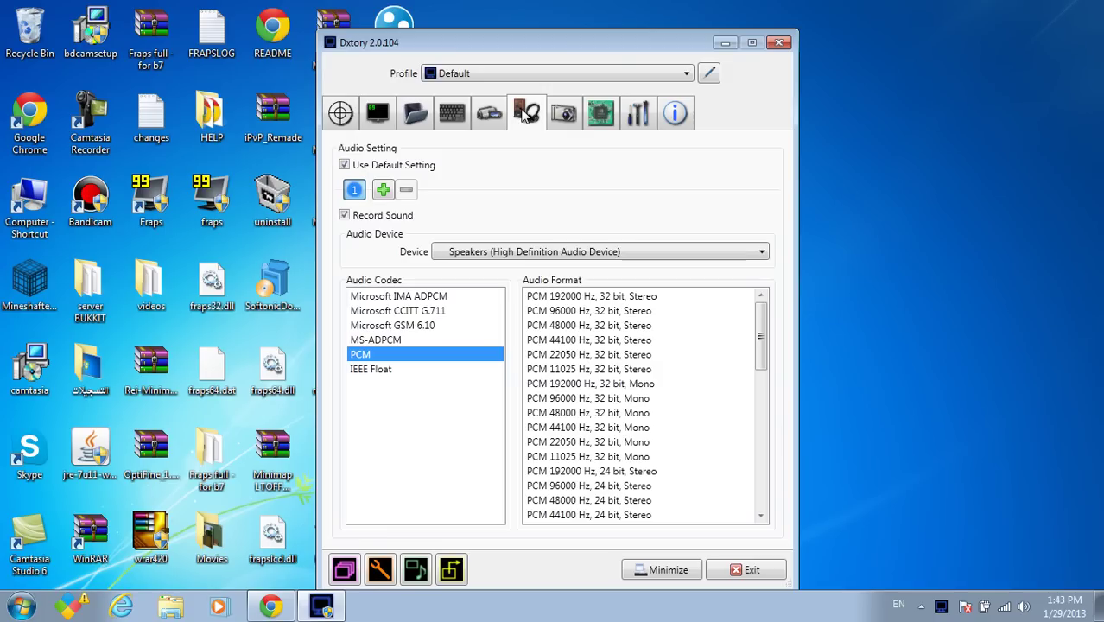
click(515, 256)
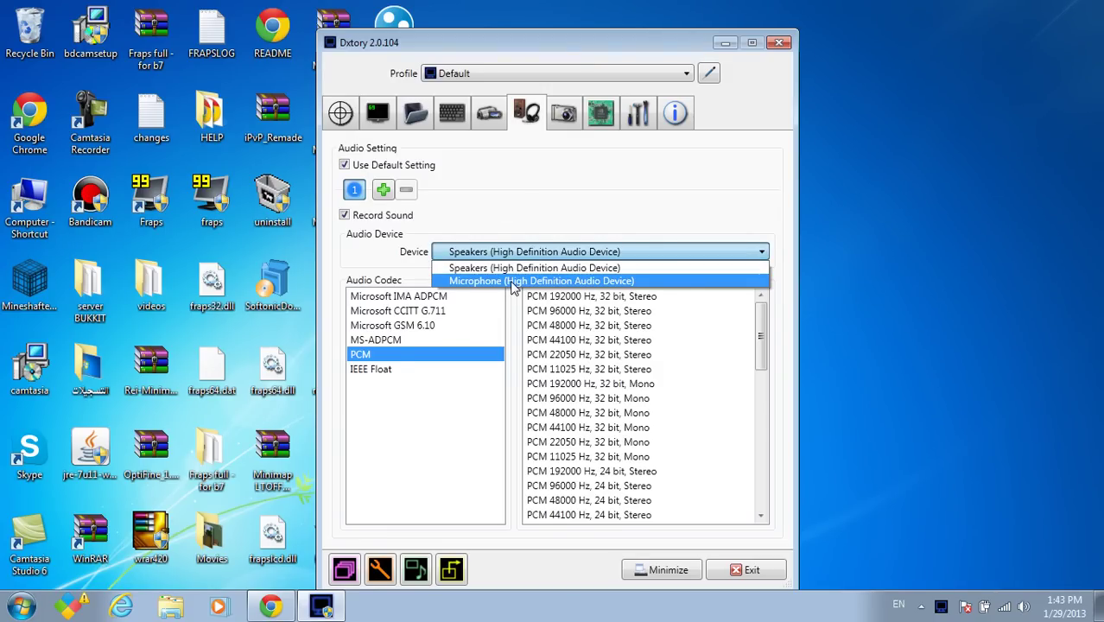
click(511, 282)
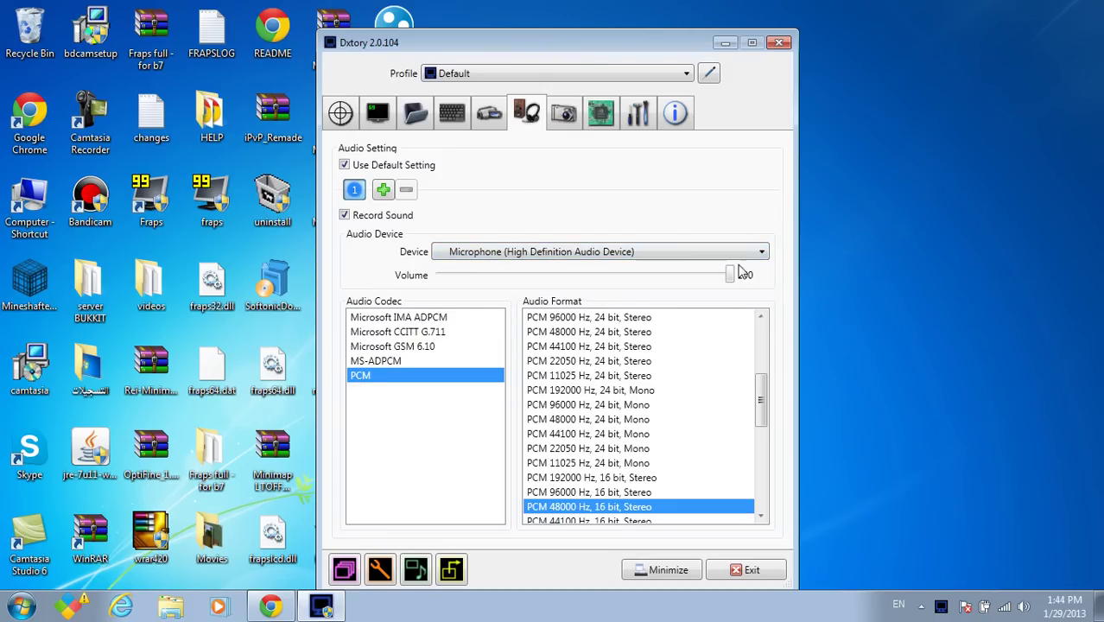
click(482, 251)
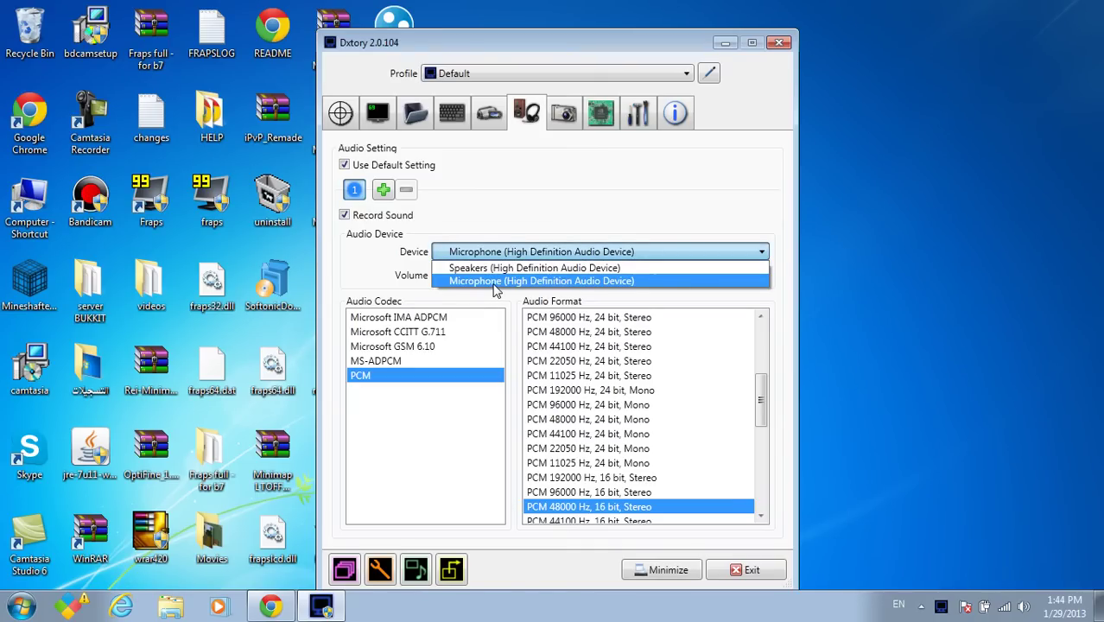
click(494, 284)
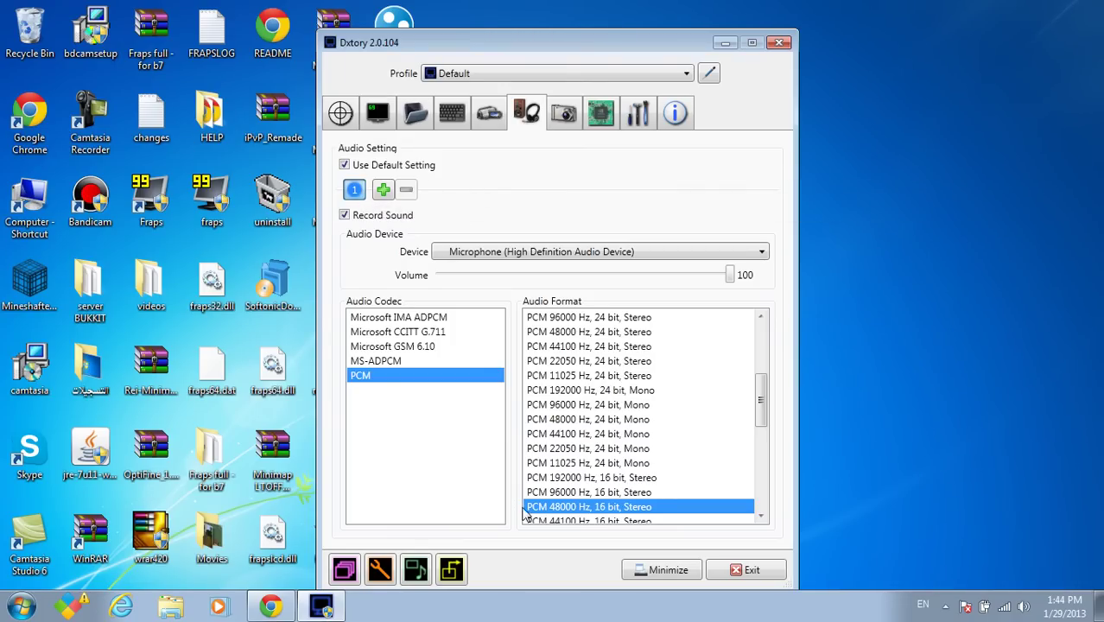
- Review the screenshot settings and the advanced settings, including the options offered for Processing Threads
click(565, 112)
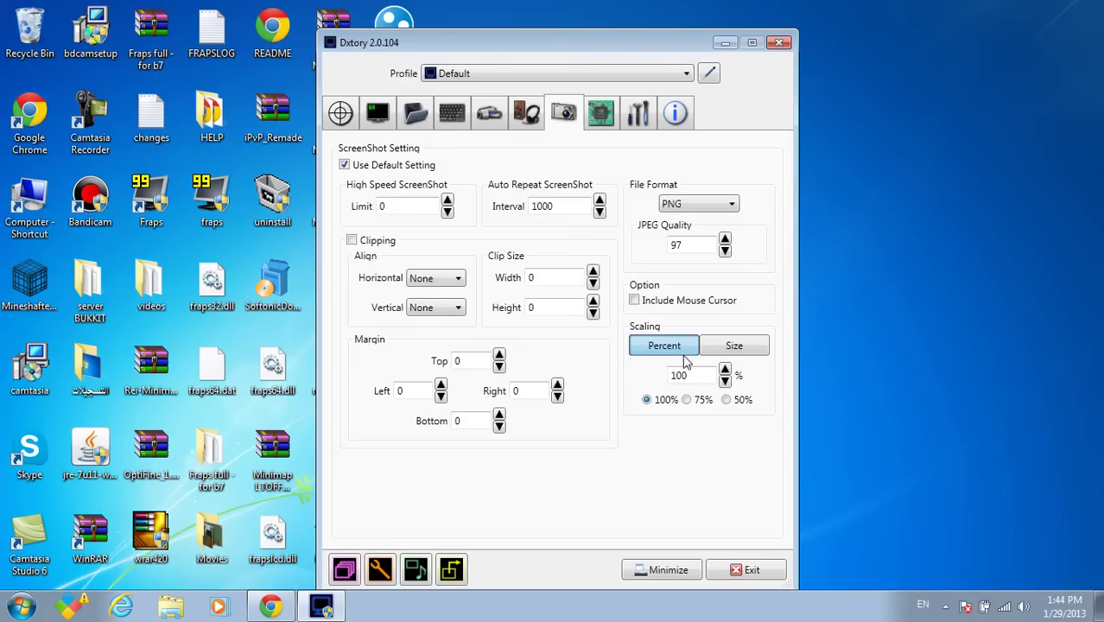
click(590, 113)
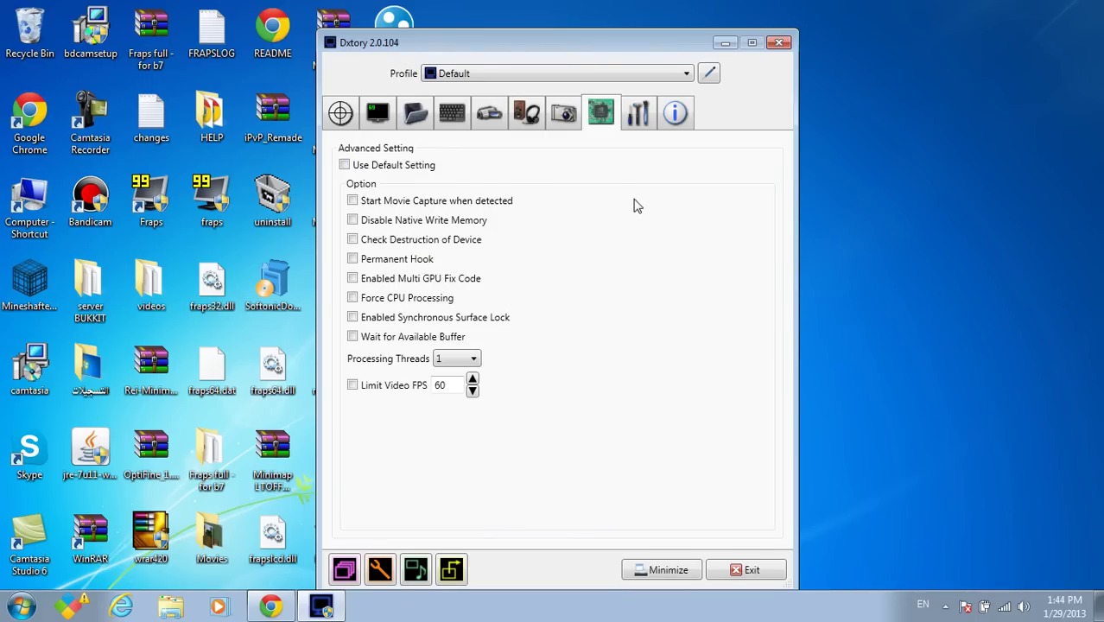
click(471, 358)
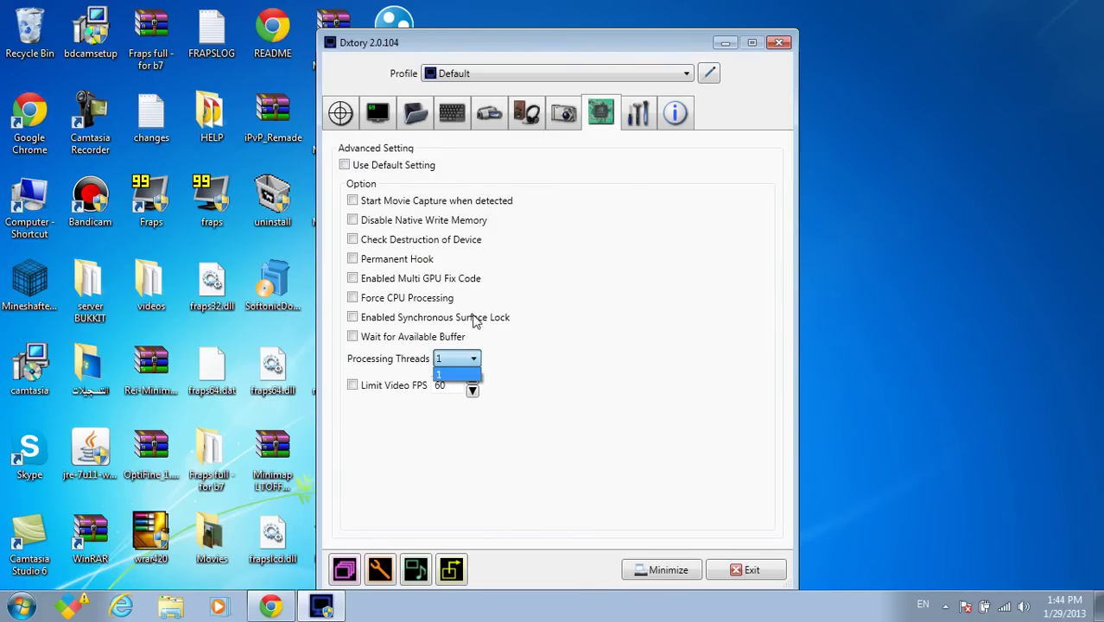
click(467, 360)
click(454, 358)
click(454, 358)
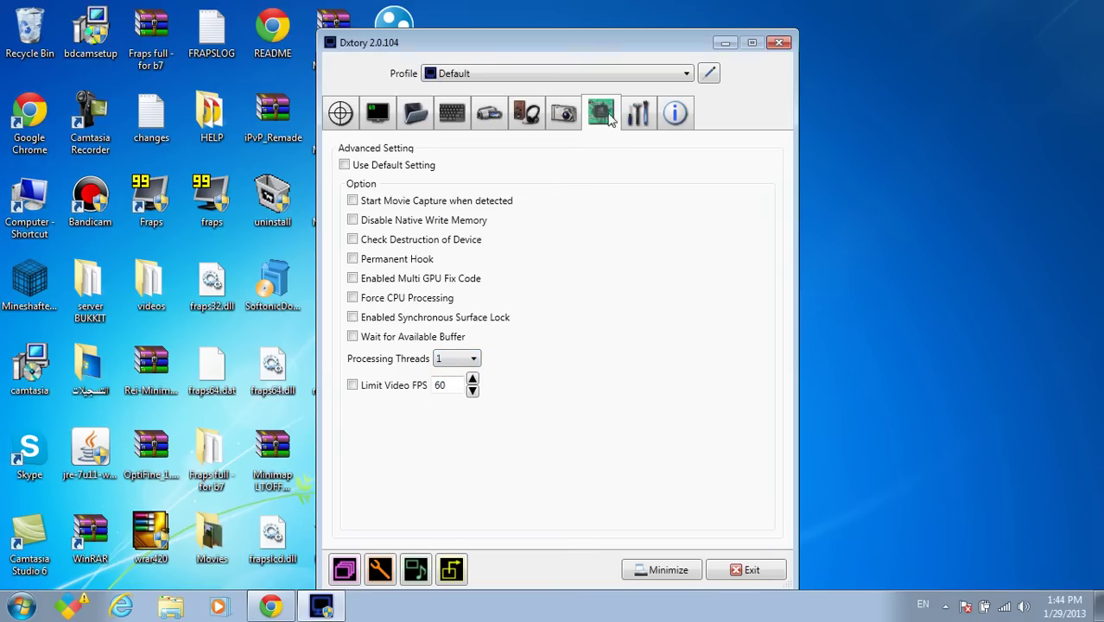
- Look over the global settings and the program information, and minimize Dxtory to the system tray
click(640, 119)
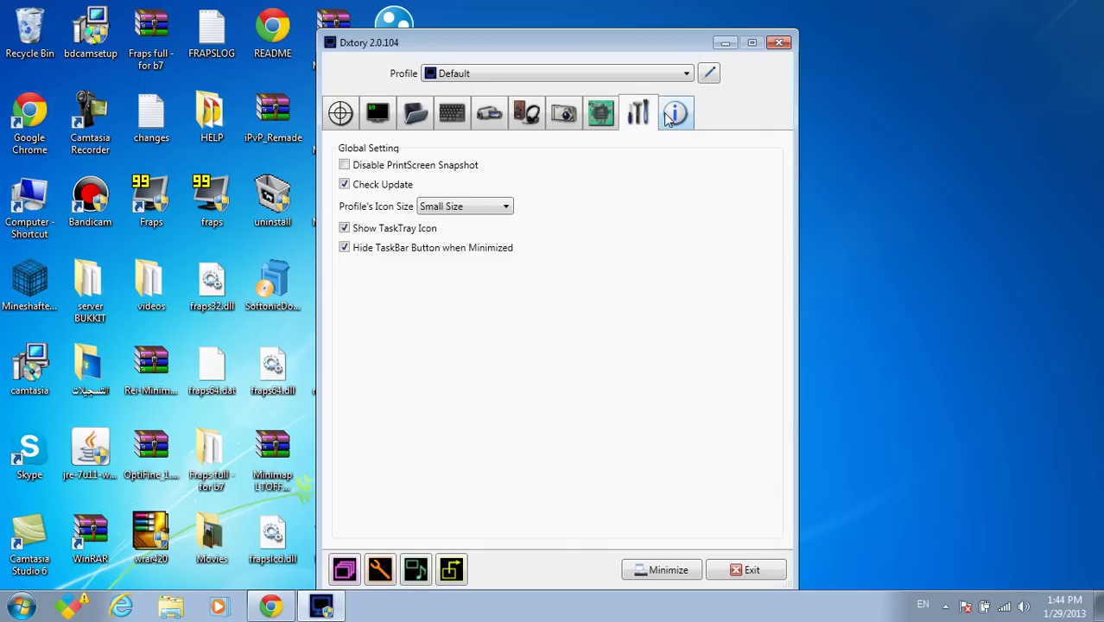
click(672, 117)
click(669, 569)
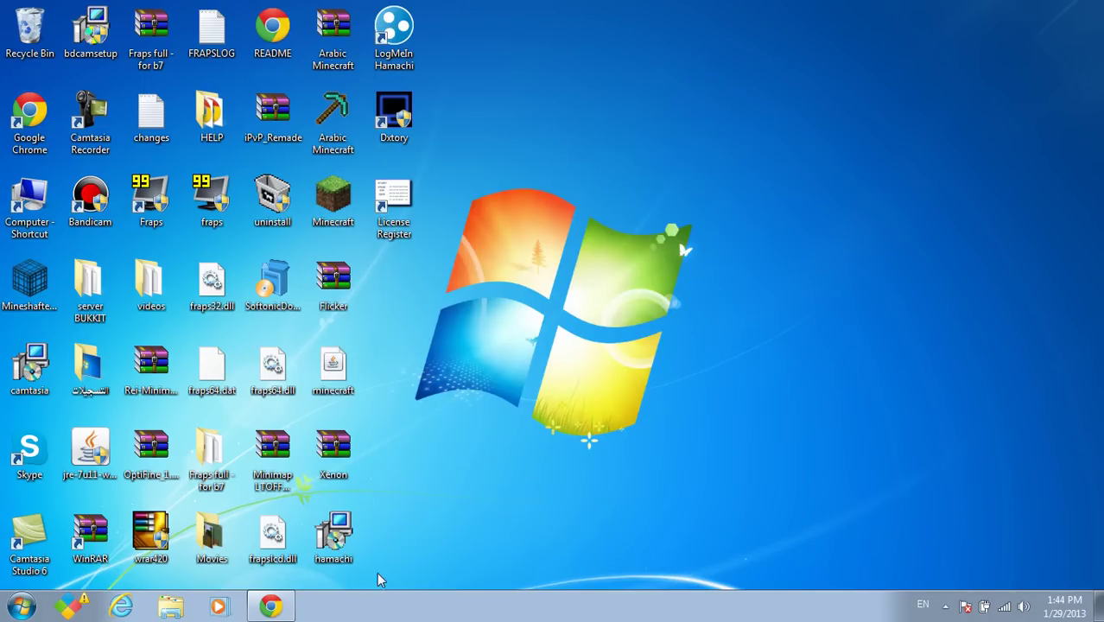
- Show the hidden system tray icons and bring up the Camtasia Recorder window from there
click(946, 606)
click(948, 606)
click(945, 606)
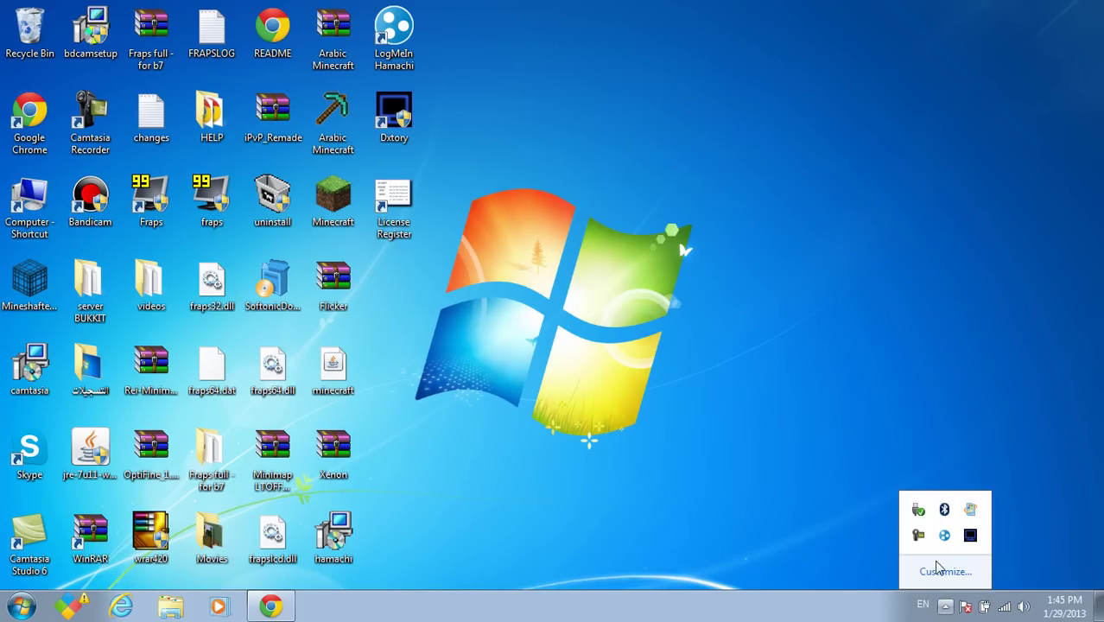
click(921, 536)
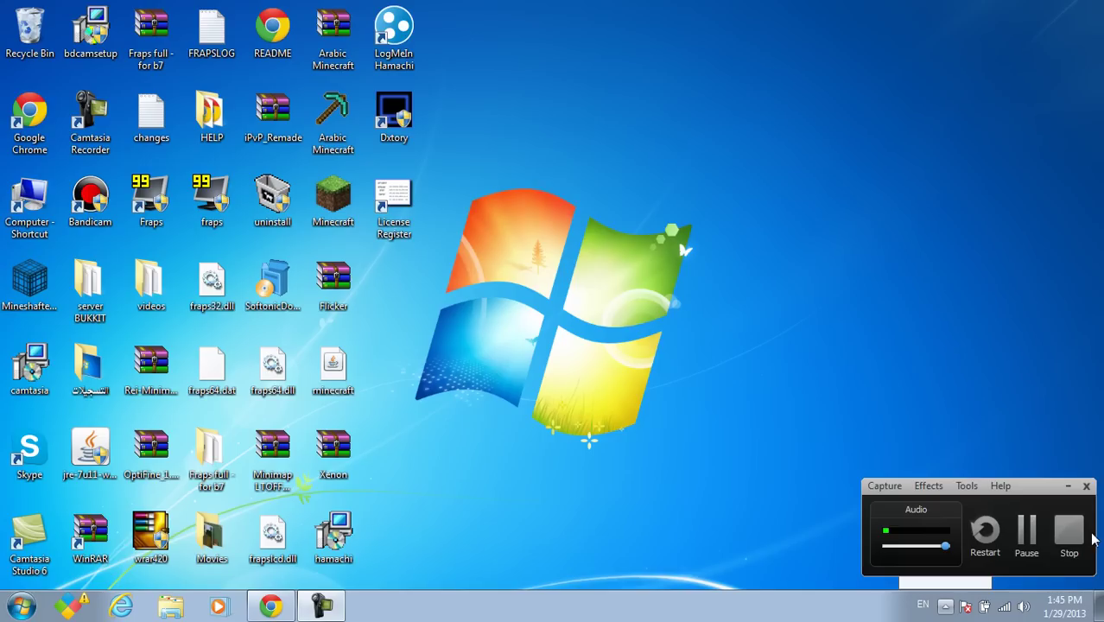